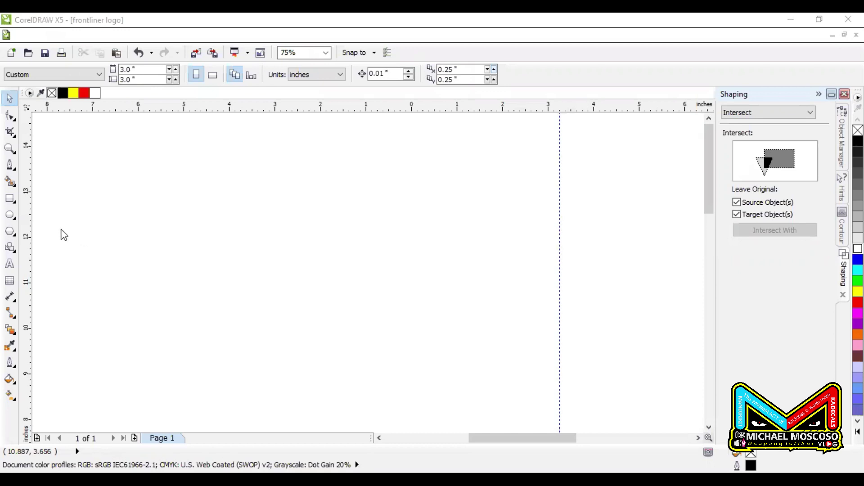
Draw a test ellipse on the page, then delete it
left_click(9, 215)
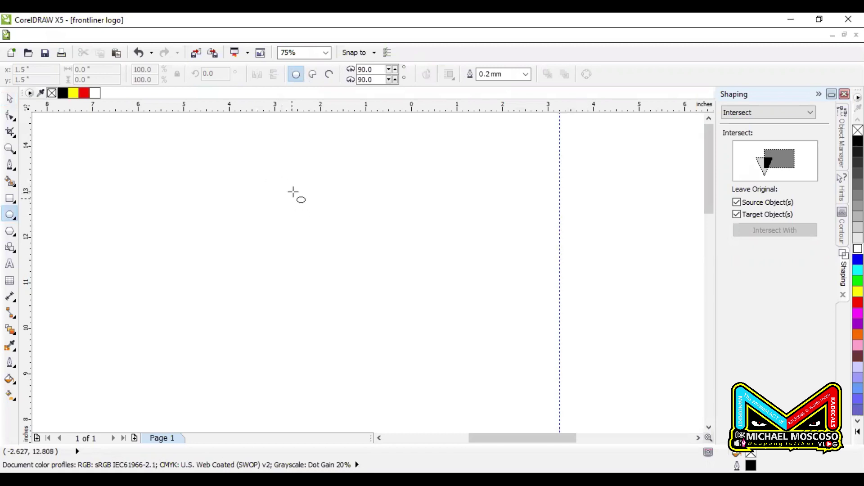
mouse_move(283, 169)
left_mouse_down()
mouse_move(405, 291)
mouse_move(338, 225)
left_mouse_up()
mouse_move(374, 264)
left_mouse_down()
mouse_move(468, 344)
mouse_move(395, 247)
mouse_move(402, 299)
mouse_move(469, 355)
mouse_move(438, 318)
mouse_move(524, 349)
mouse_move(469, 356)
mouse_move(453, 310)
mouse_move(495, 380)
mouse_move(408, 306)
left_mouse_up()
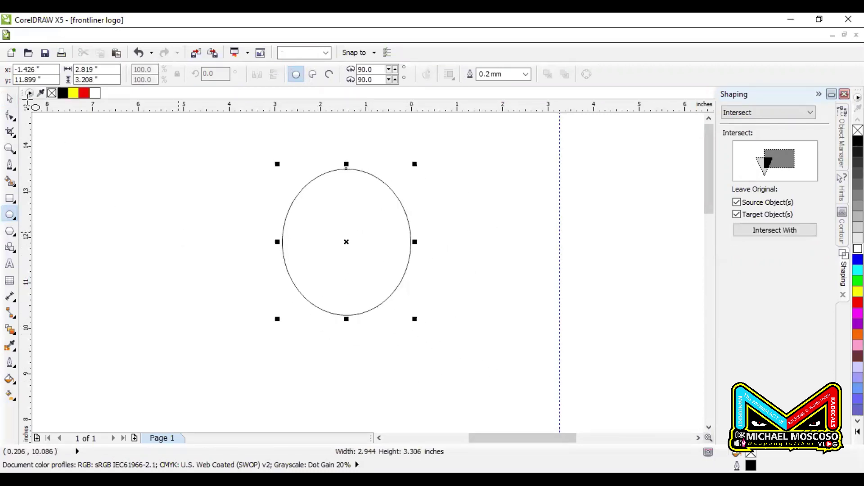
left_click(9, 98)
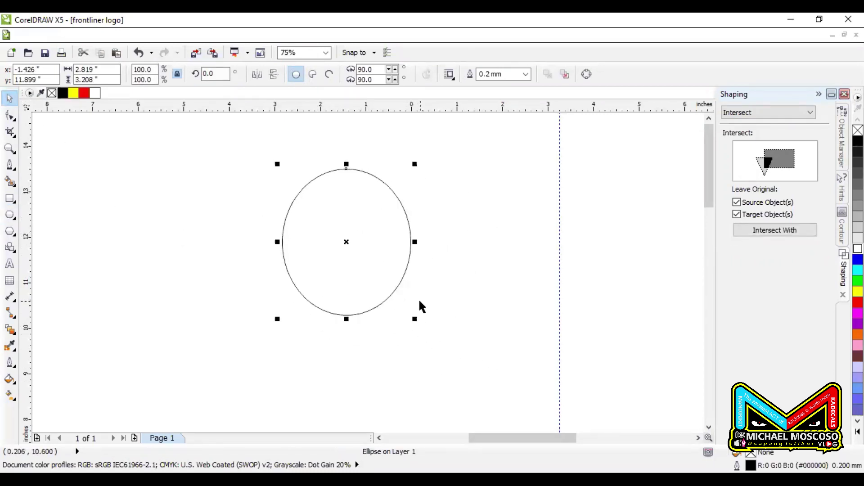
key("Delete")
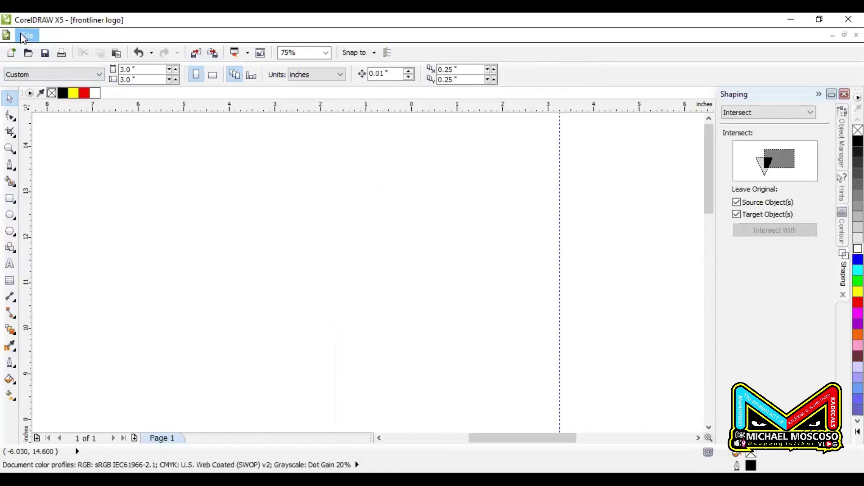
Create a new document named after the vlog, 3.0" × 3.0" inches at 300 dpi
left_click(25, 36)
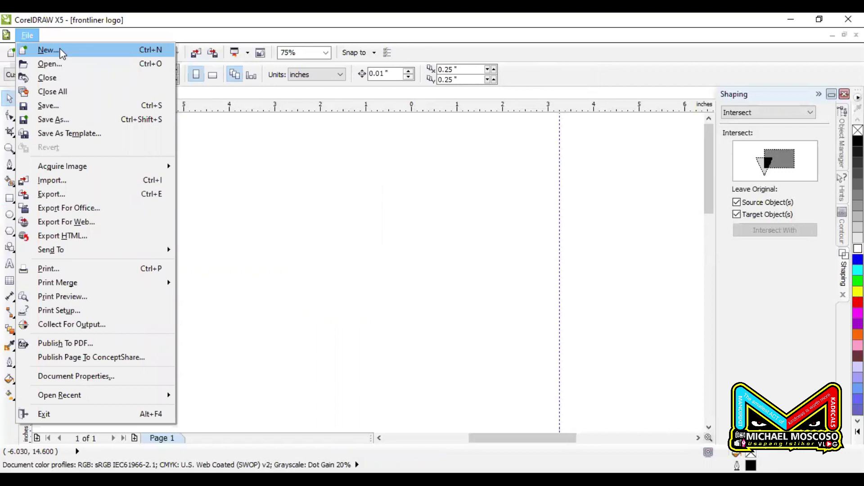
left_click(50, 50)
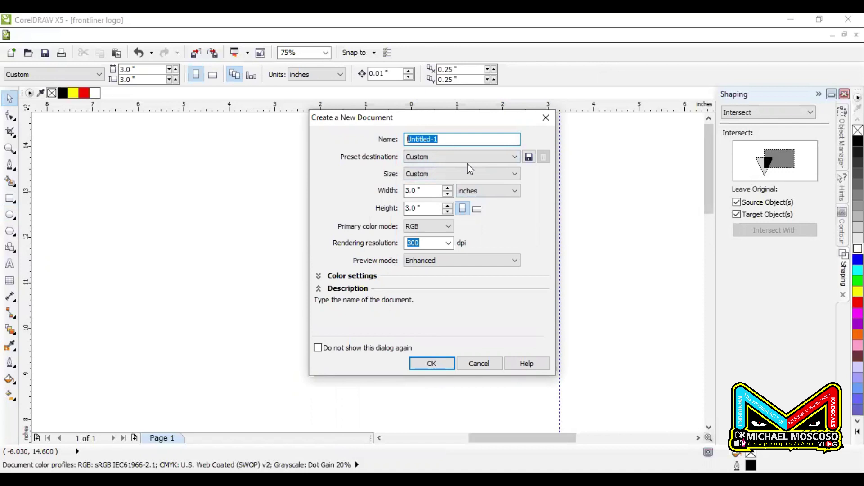
type("MICHAEL VLOG")
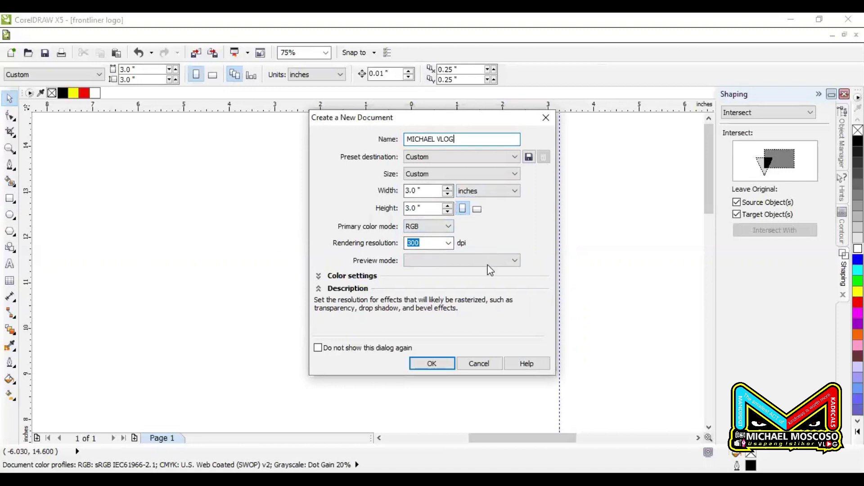
left_click(505, 191)
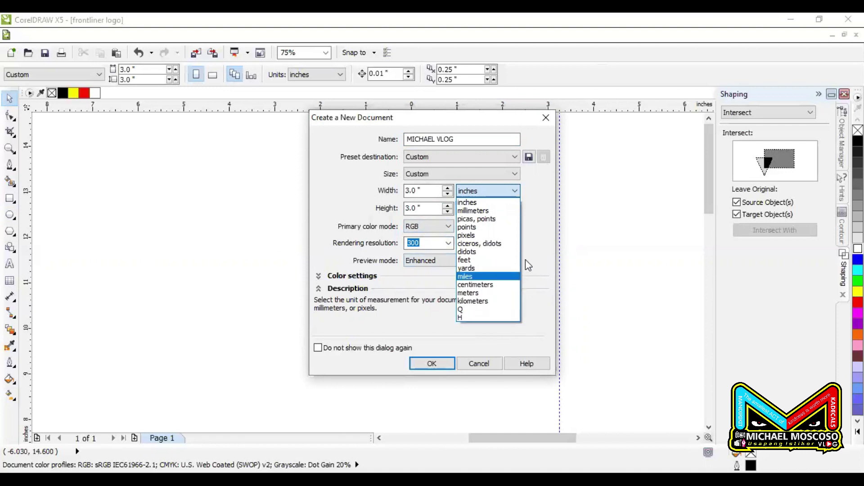
left_click(504, 191)
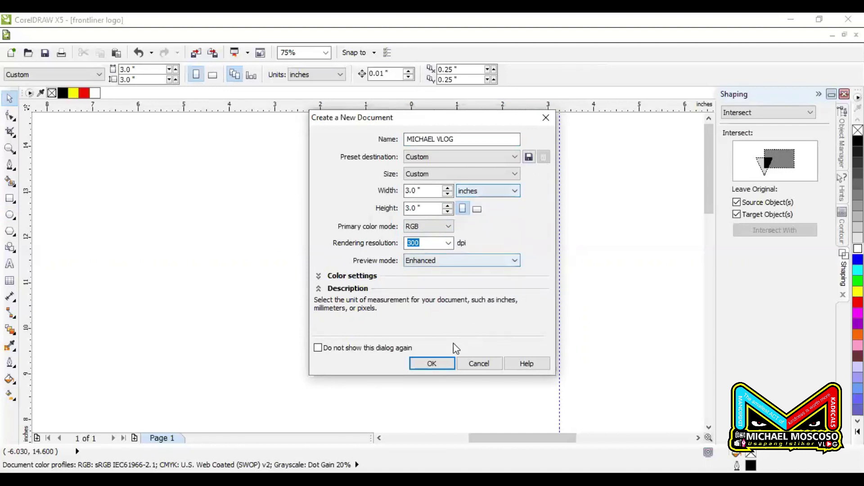
left_click(433, 364)
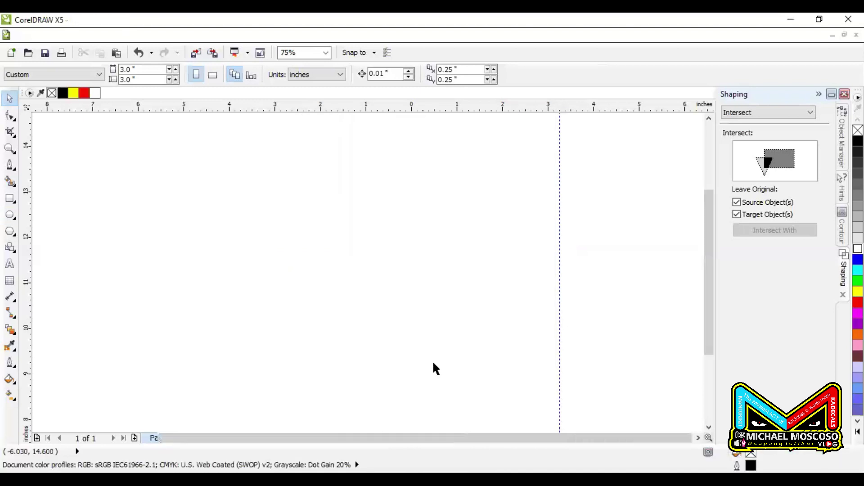
Draw a circle and move it off the page to the right
left_click(10, 216)
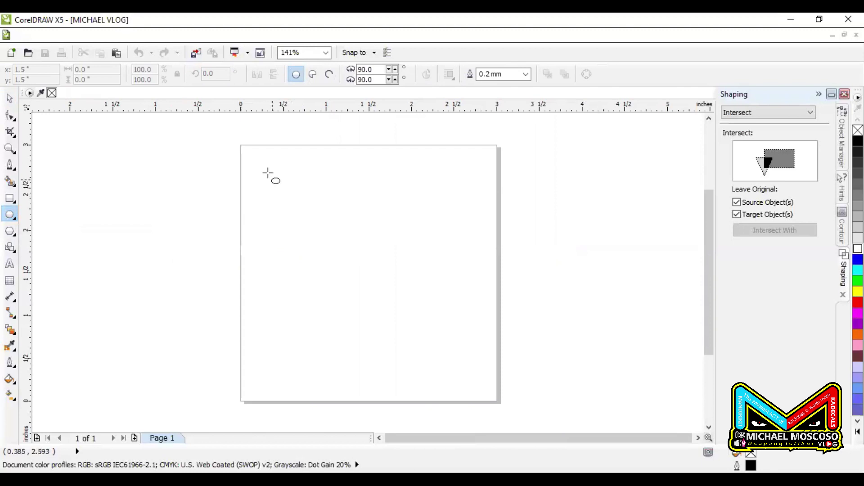
left_click_drag(266, 170, 441, 315)
left_click_drag(355, 250, 542, 350)
left_click(10, 98)
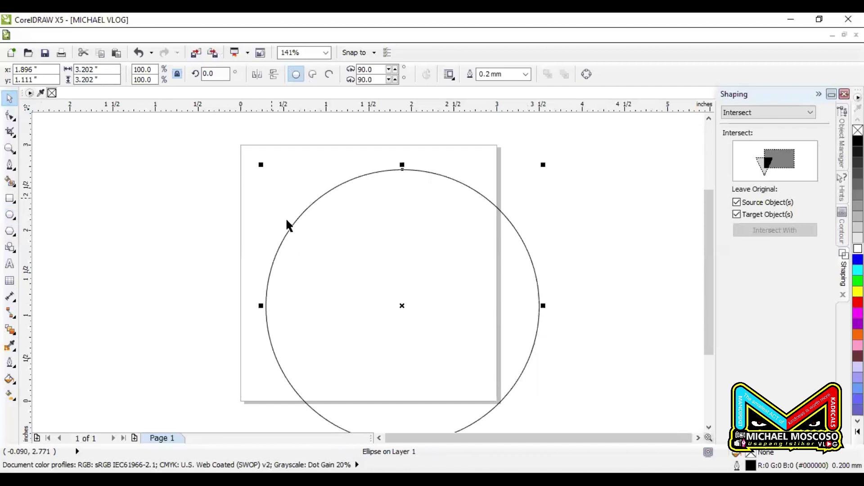
scroll(279, 211, "down", 4)
left_click_drag(320, 243, 427, 240)
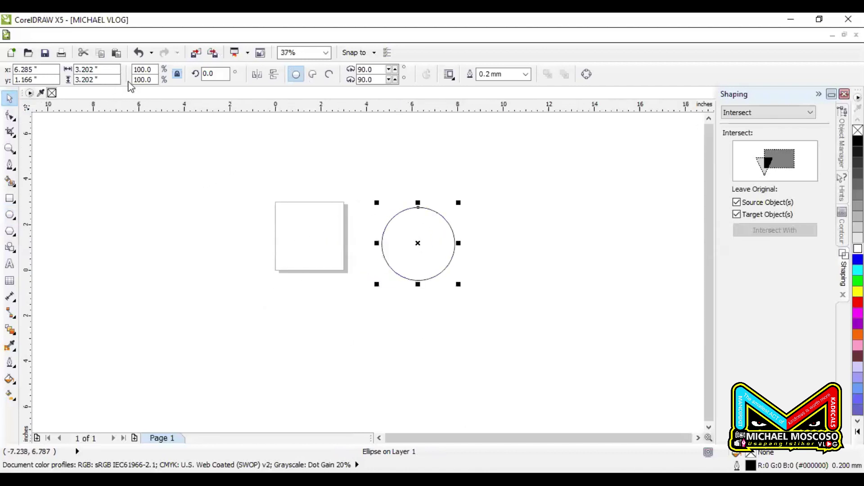
Lock the circle's proportions and set its height to 3.0 inches, nudging it into place
left_click(178, 74)
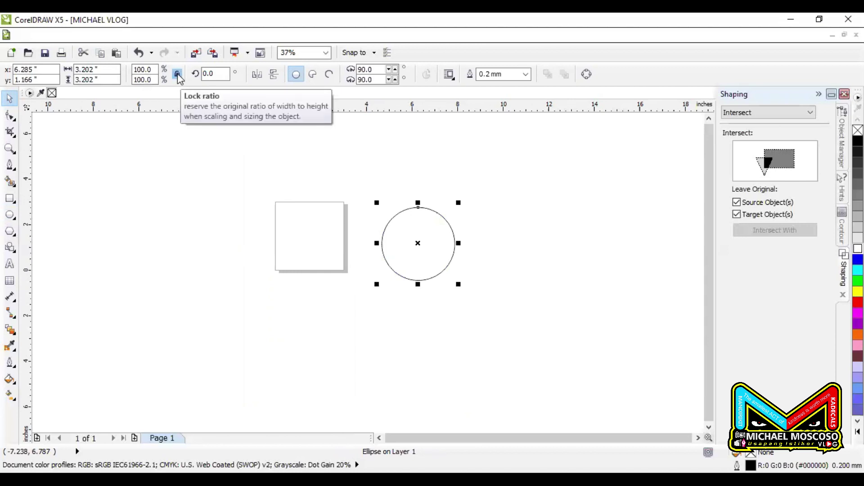
left_click(178, 77)
double_click(116, 79)
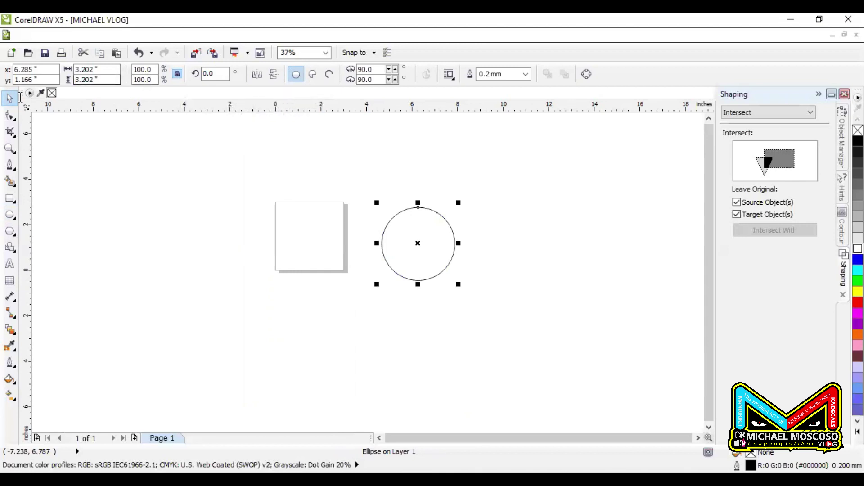
type("3")
key("Return")
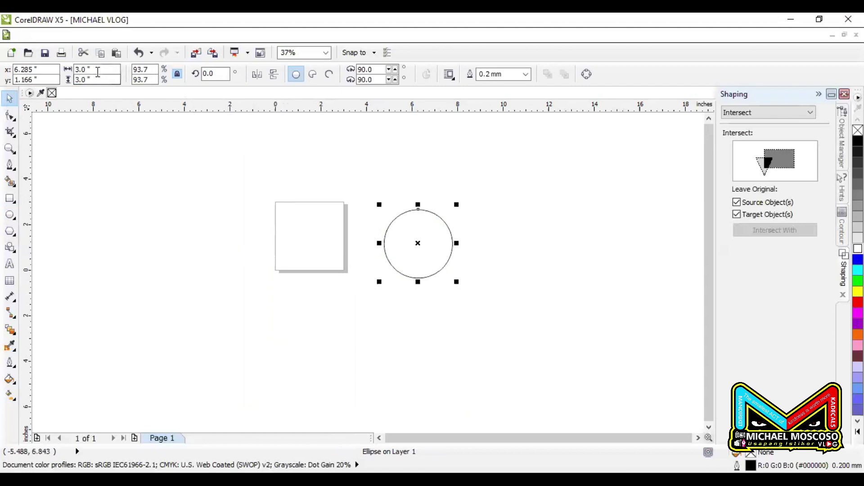
left_click_drag(419, 243, 410, 238)
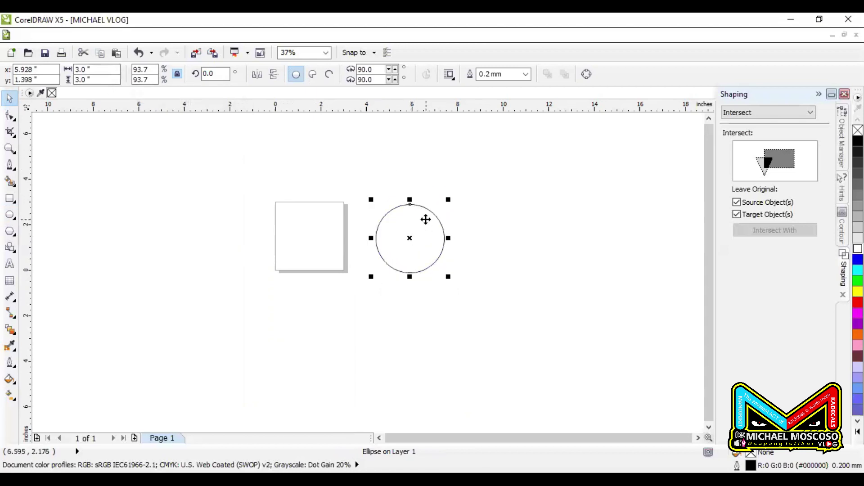
scroll(426, 219, "up", 4)
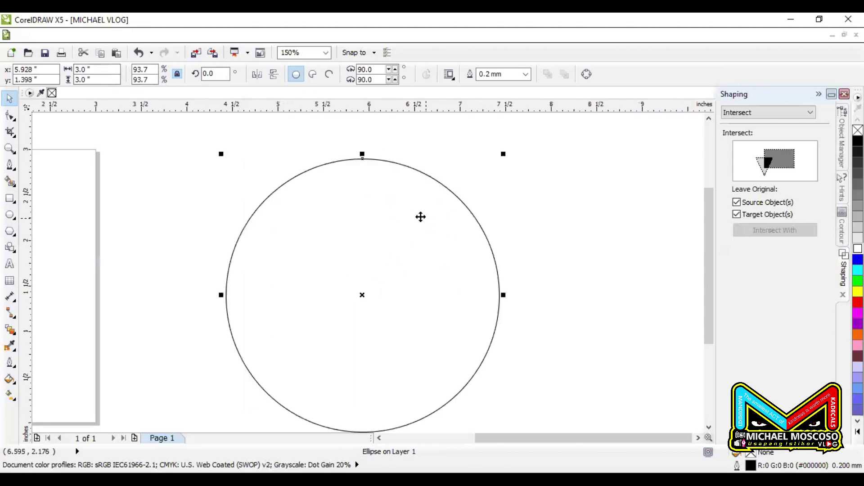
left_click(11, 267)
scroll(51, 273, "down", 2)
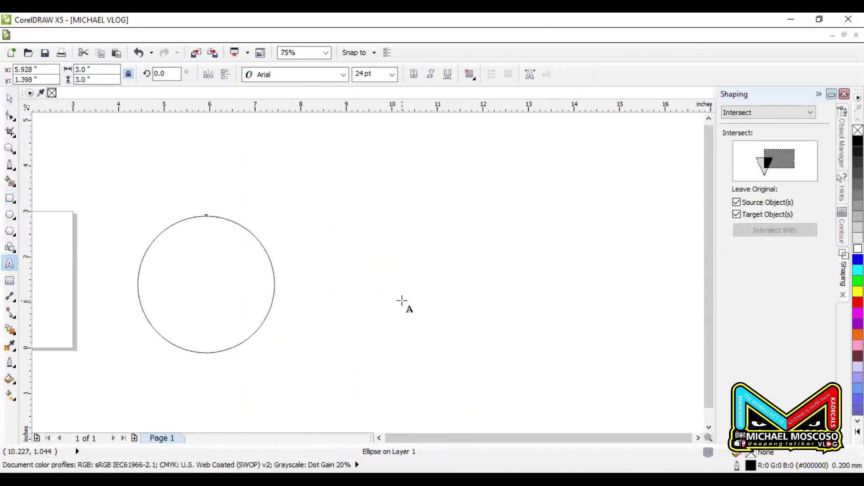
Drop a copy of the 3-inch circle to the right of the original
left_click(466, 284)
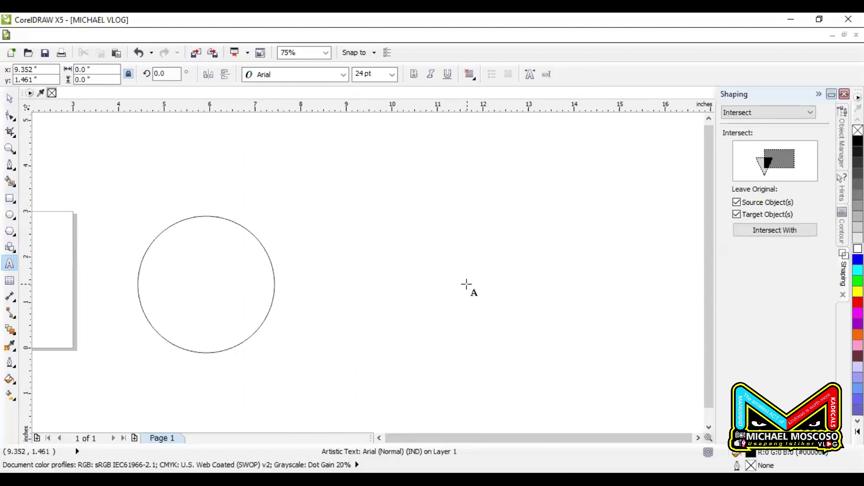
left_click(10, 98)
left_click(206, 279)
left_click_drag(193, 268, 364, 284)
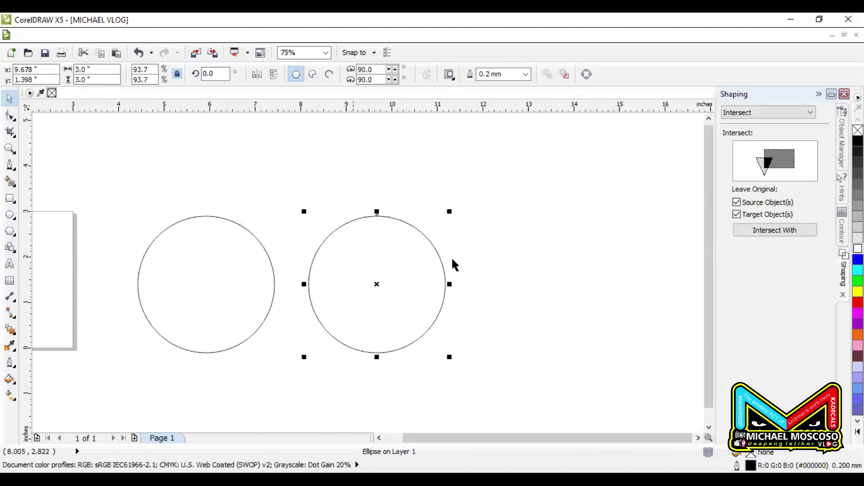
left_click(9, 264)
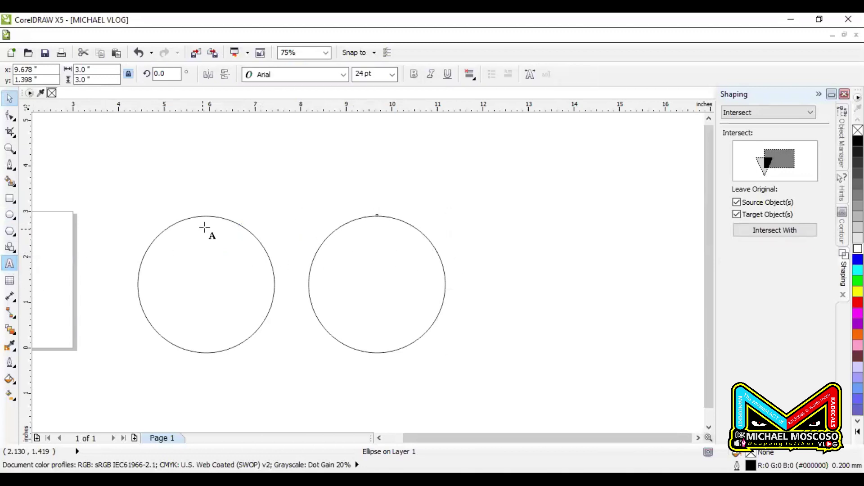
scroll(199, 212, "up", 3)
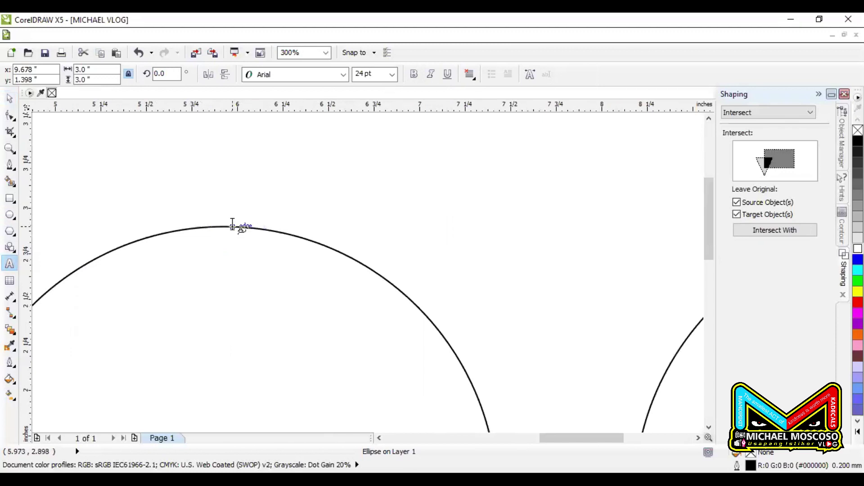
Type the vlogger's name in capitals along the left circle's top arc and lower it onto the line
left_click(232, 225)
type("V")
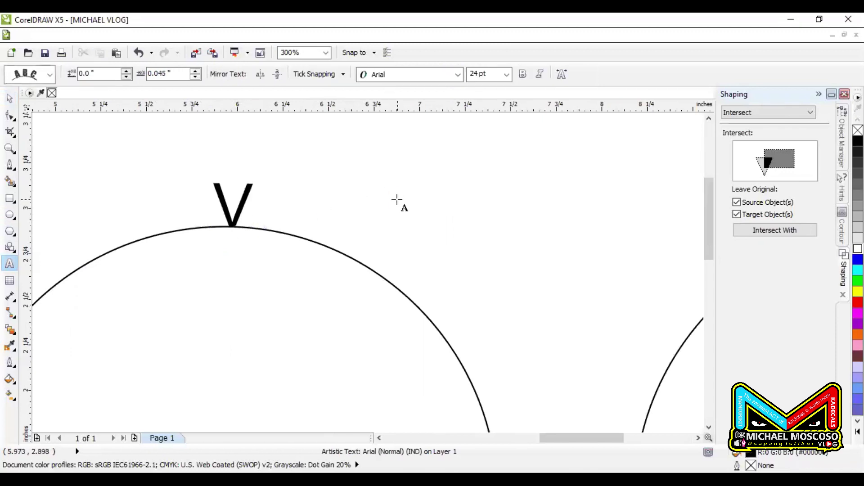
type("GFHFG")
key("BackSpace")
key("BackSpace")
key("BackSpace")
key("BackSpace")
key("BackSpace")
key("BackSpace")
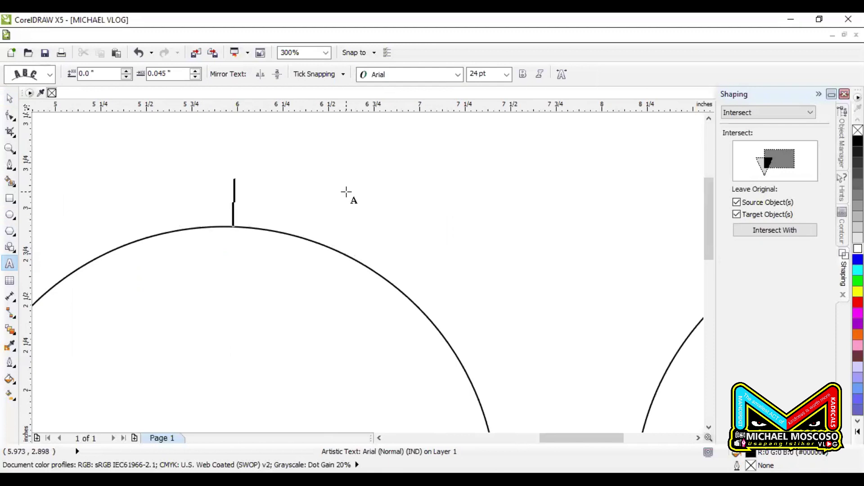
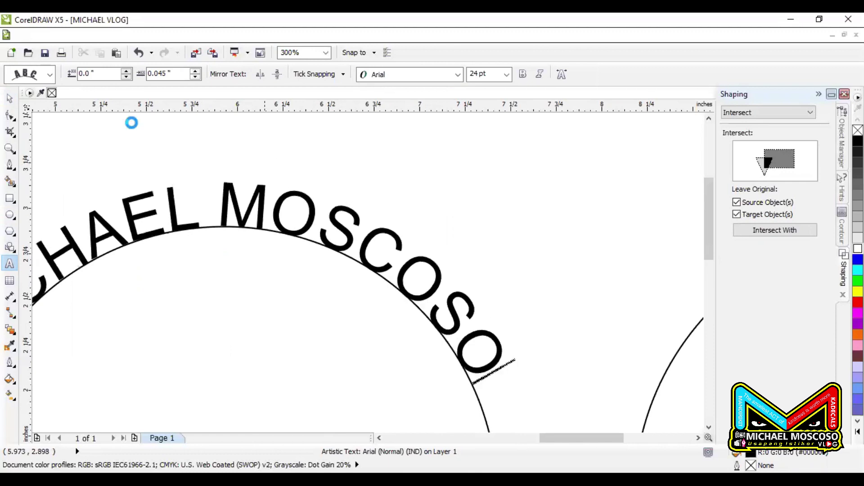
key("ctrl+space")
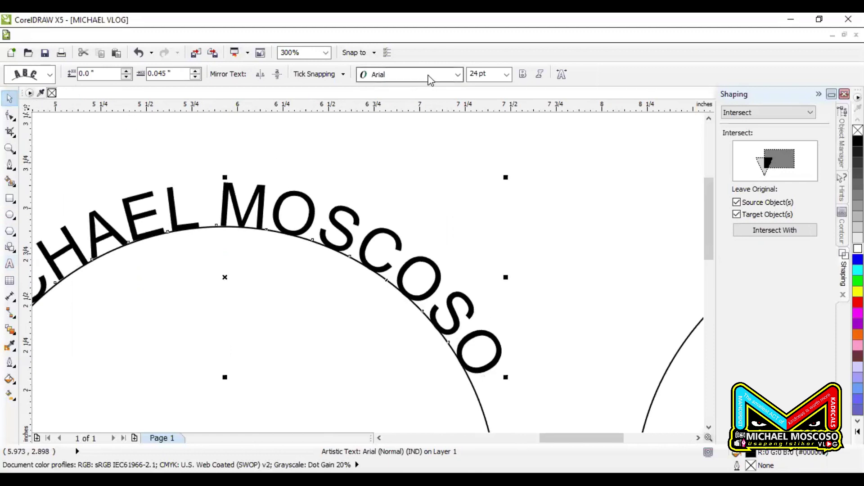
scroll(421, 149, "down", 2)
scroll(390, 161, "up", 2)
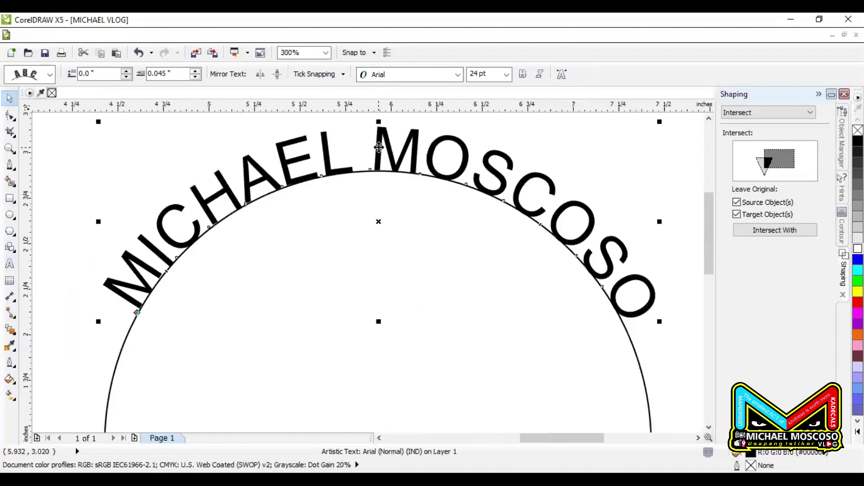
left_click_drag(377, 149, 377, 206)
scroll(377, 191, "down", 1)
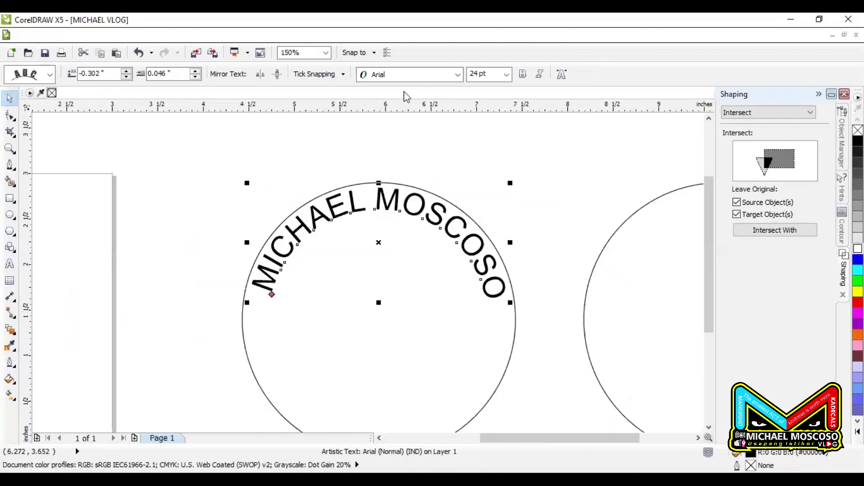
Change the curved name text's font to Impact
left_click(409, 78)
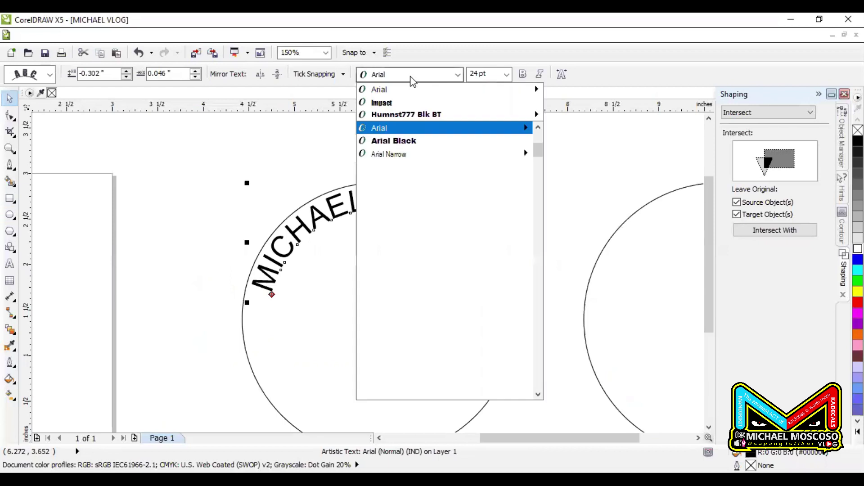
left_click(418, 103)
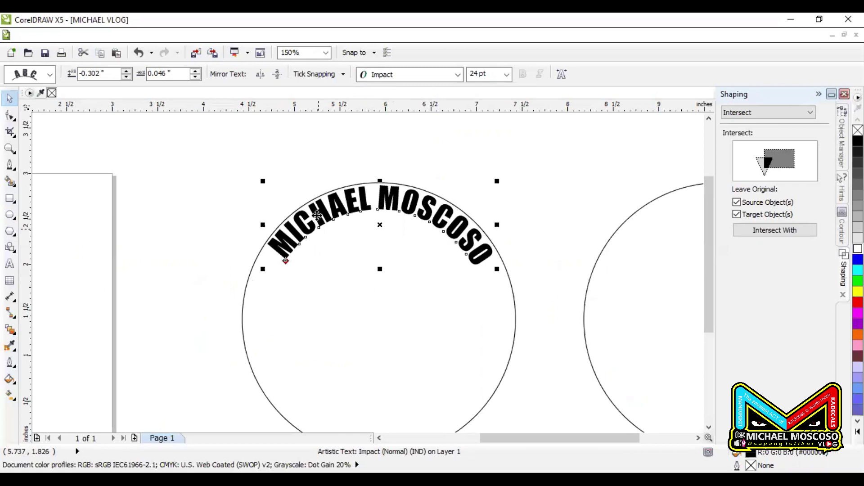
scroll(317, 218, "down", 1)
left_click(357, 230)
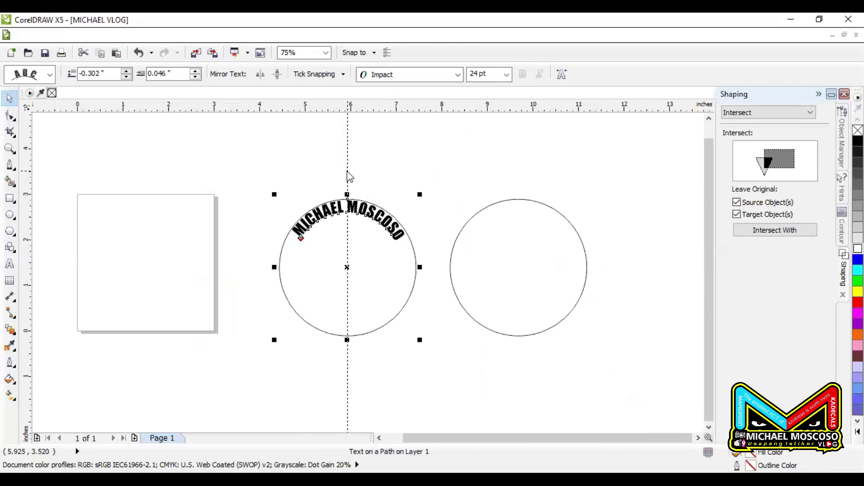
Reselect the curved name and nudge it snugly onto the circle's top edge
left_click(348, 176)
left_click(388, 237)
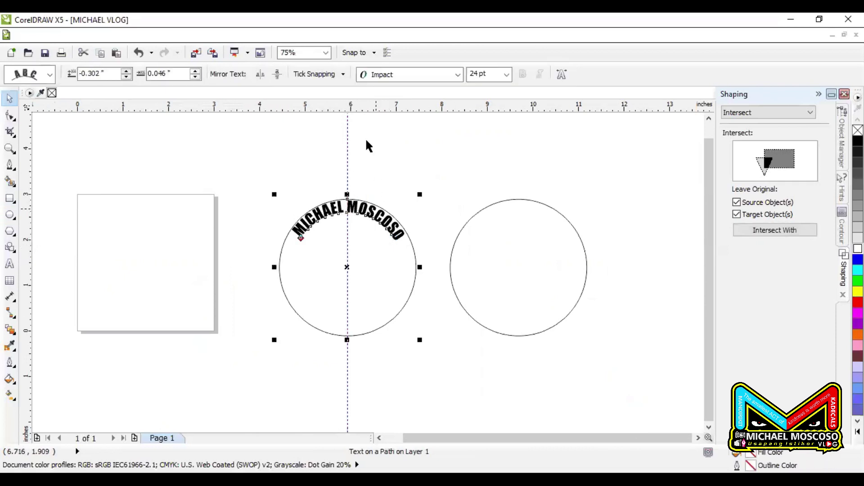
left_click(410, 267)
scroll(357, 216, "up", 1)
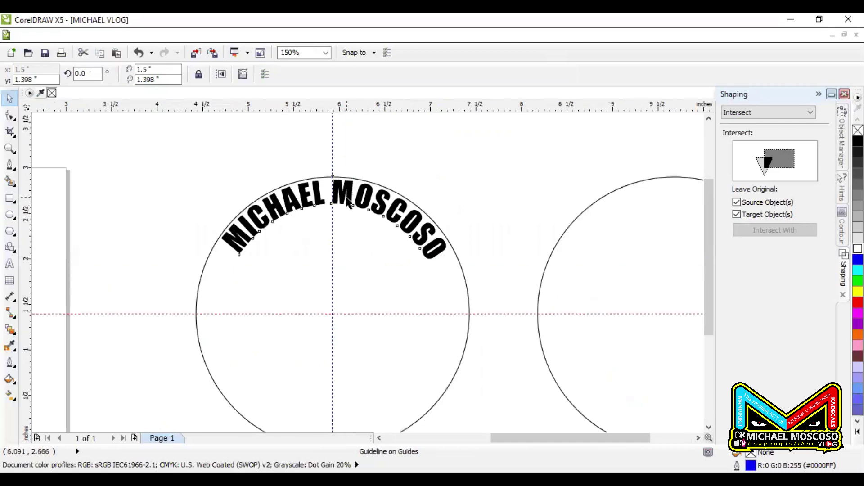
left_click(338, 196)
left_click(339, 197)
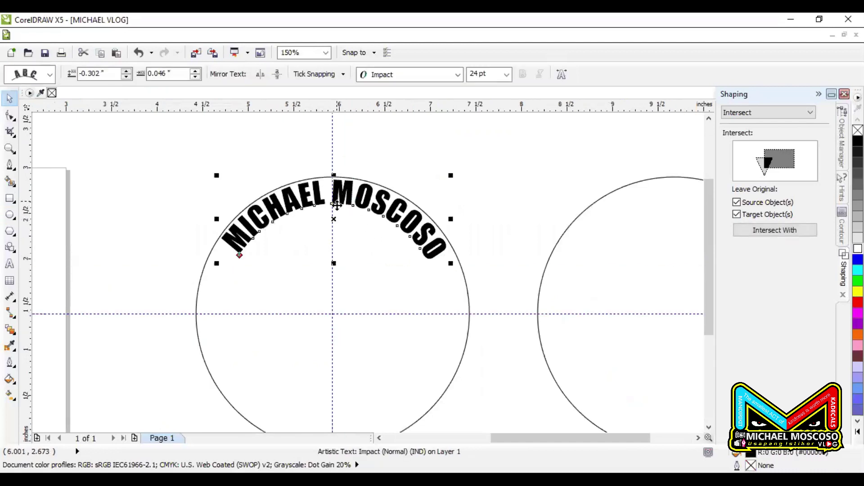
scroll(337, 201, "up", 1)
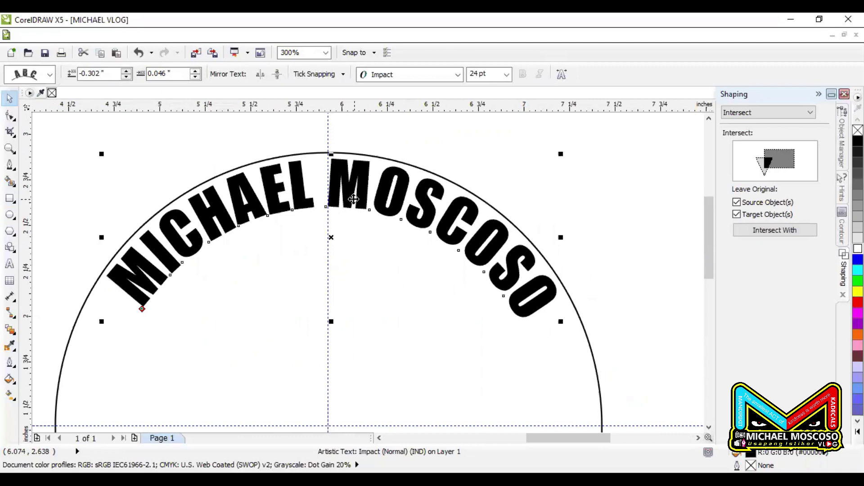
left_click_drag(347, 198, 350, 200)
left_click(352, 200)
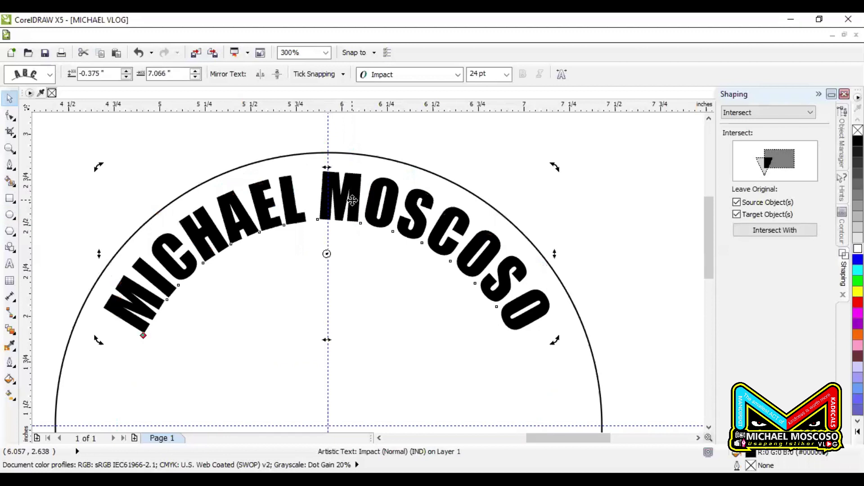
scroll(186, 162, "down", 2)
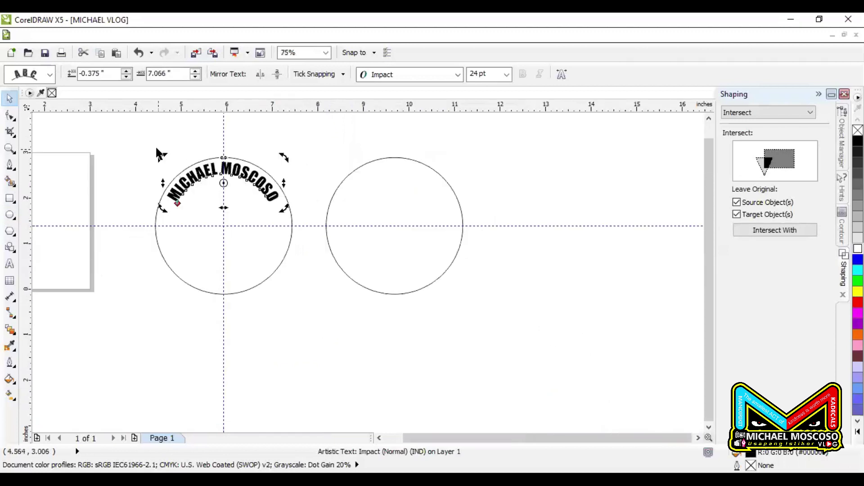
left_click(93, 175)
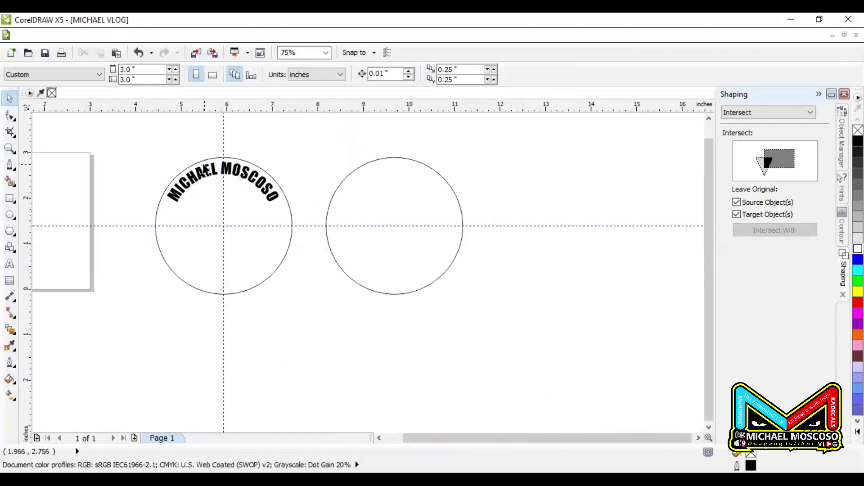
scroll(198, 173, "up", 2)
scroll(241, 173, "down", 2)
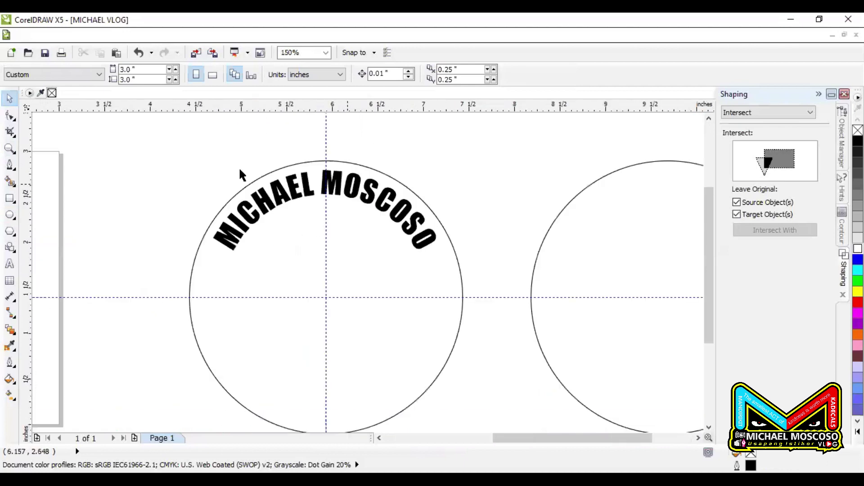
Widen the curved name's letter spacing, scale it to about 30 pt, and adjust its offset
left_click(10, 118)
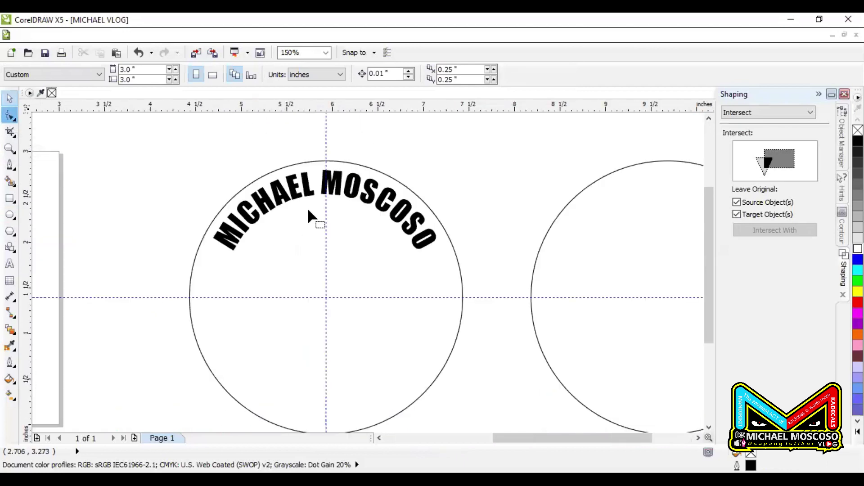
left_click(430, 255)
left_click_drag(438, 254, 447, 266)
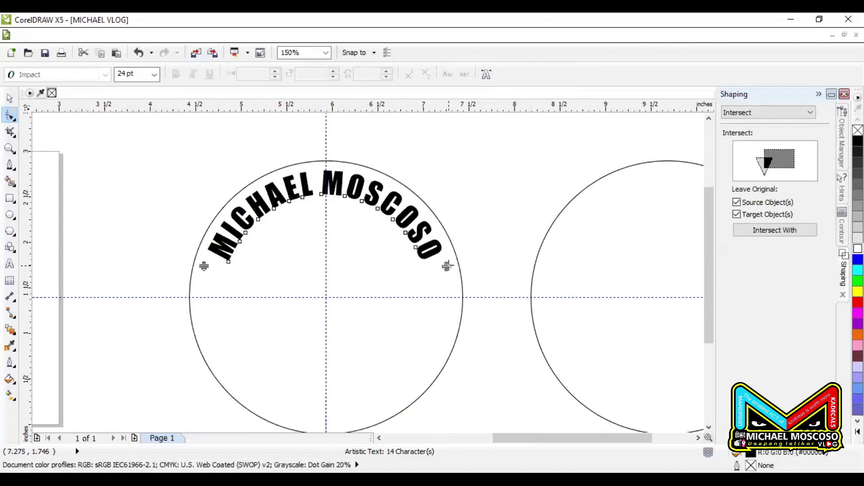
left_click(10, 98)
left_click_drag(449, 269, 509, 335)
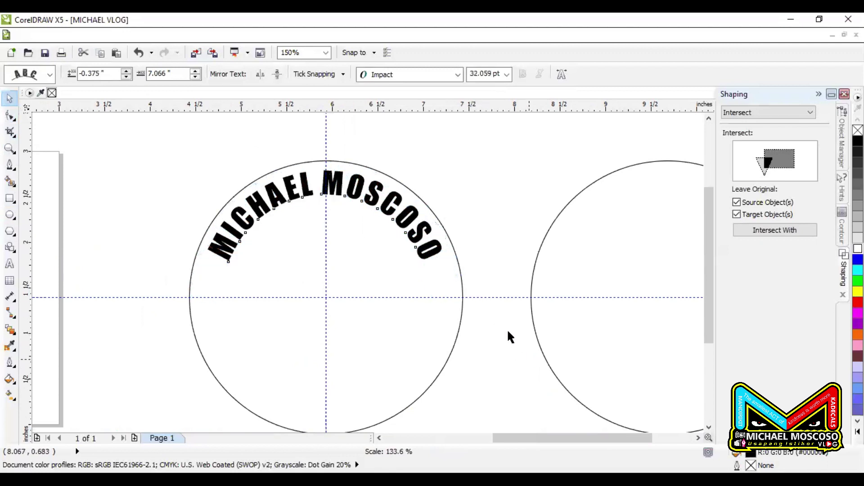
left_click_drag(395, 208, 395, 218)
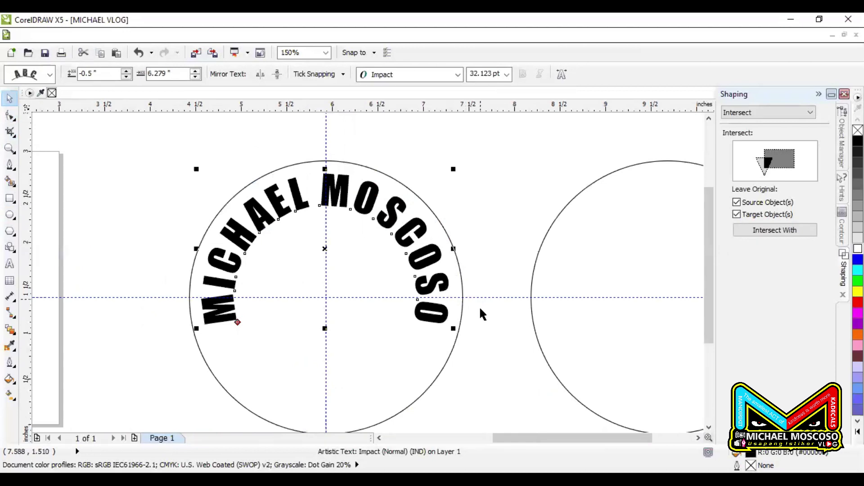
mouse_move(454, 329)
left_mouse_down()
mouse_move(449, 313)
mouse_move(461, 314)
left_mouse_up()
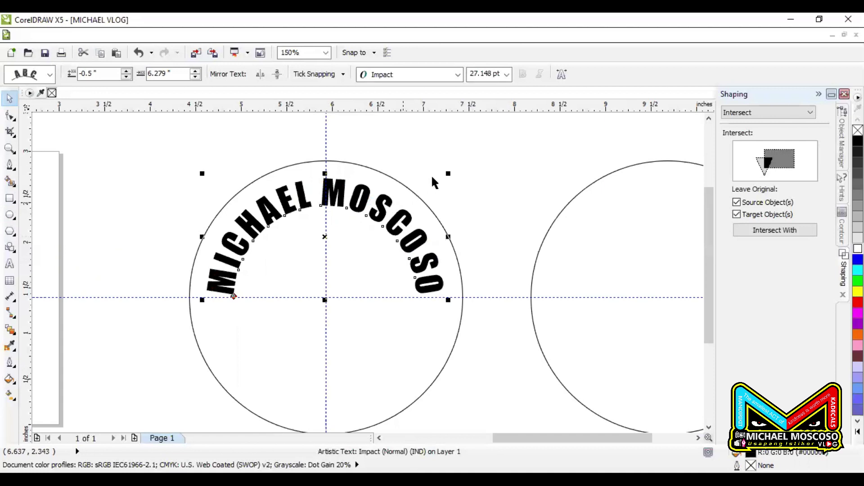
left_click_drag(449, 176, 457, 169)
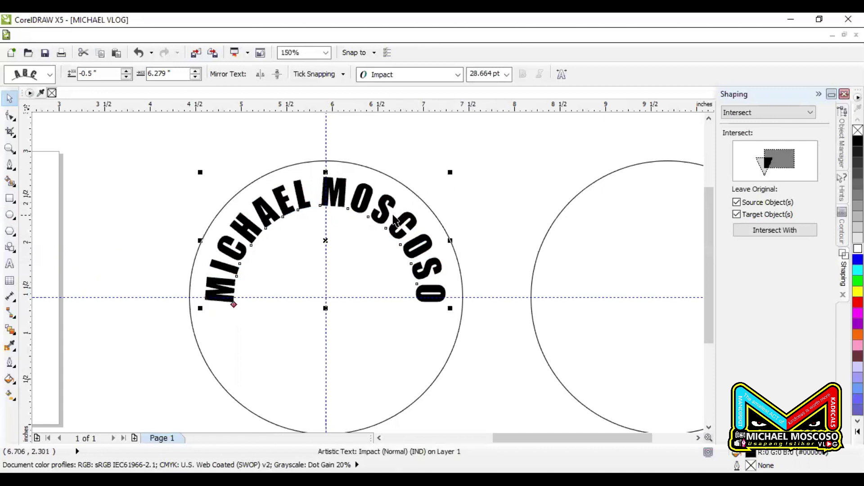
left_click_drag(382, 207, 382, 197)
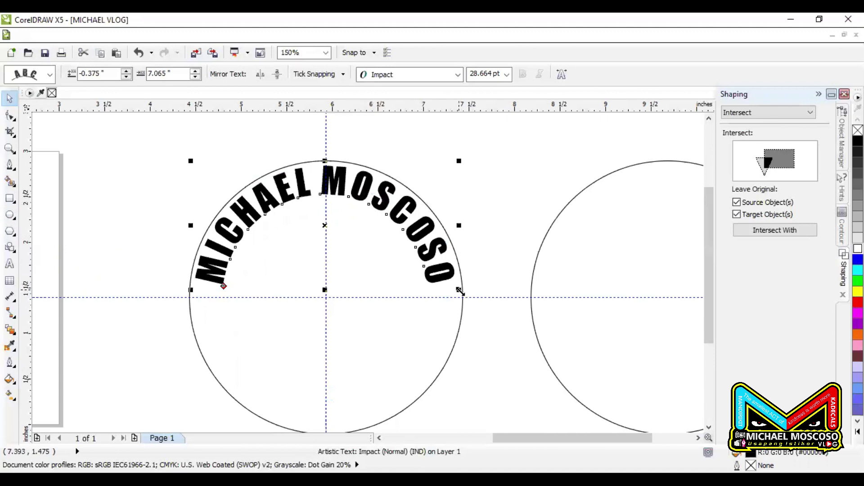
left_click_drag(459, 290, 468, 300)
left_click_drag(341, 186, 342, 198)
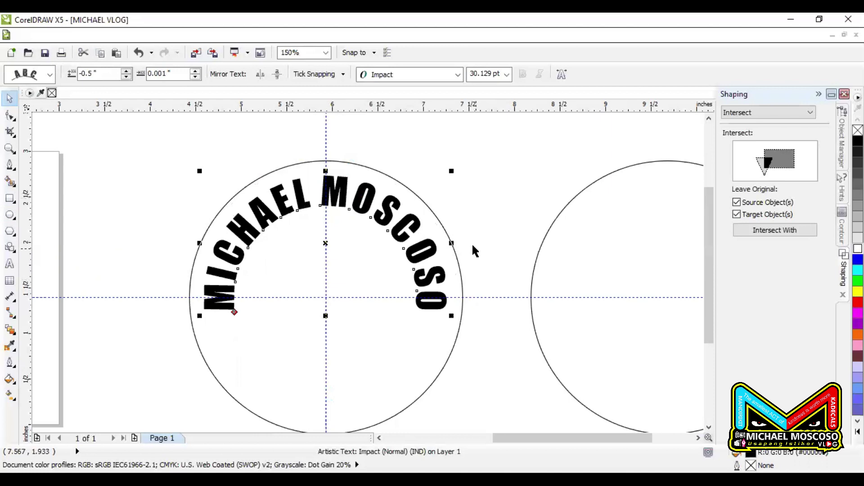
left_click_drag(373, 199, 355, 187)
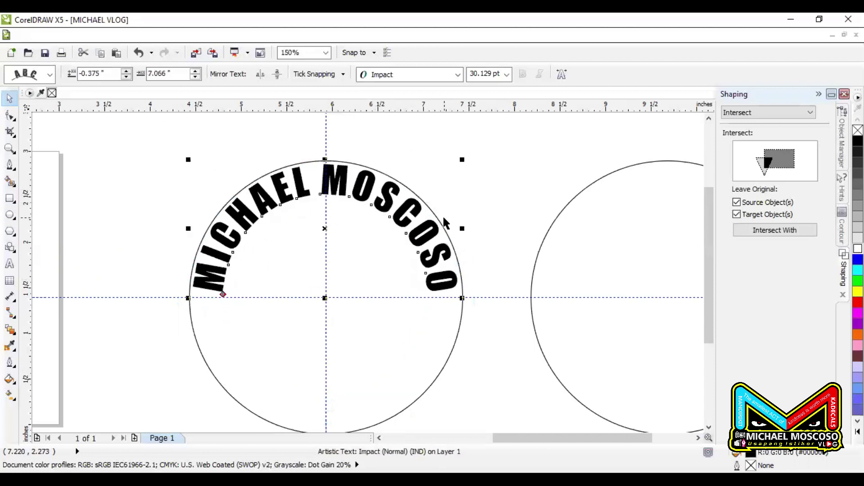
Break the curved name apart from its circle path
left_click(476, 230)
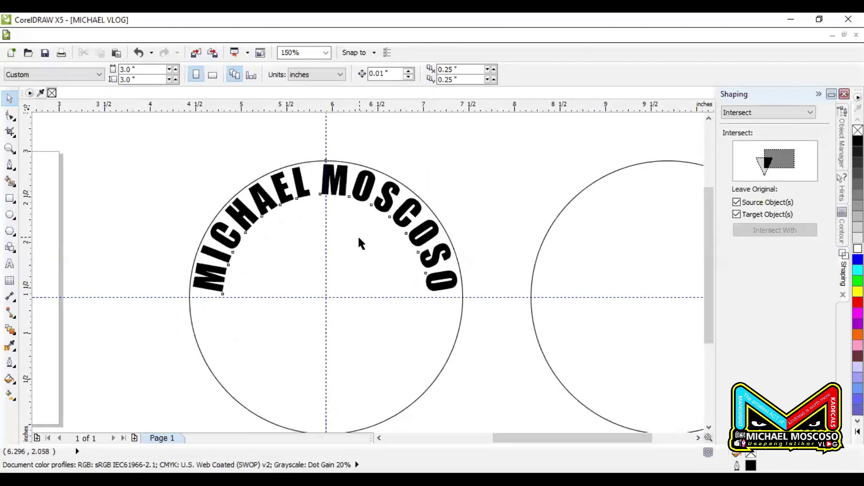
left_click(288, 193)
left_click(145, 38)
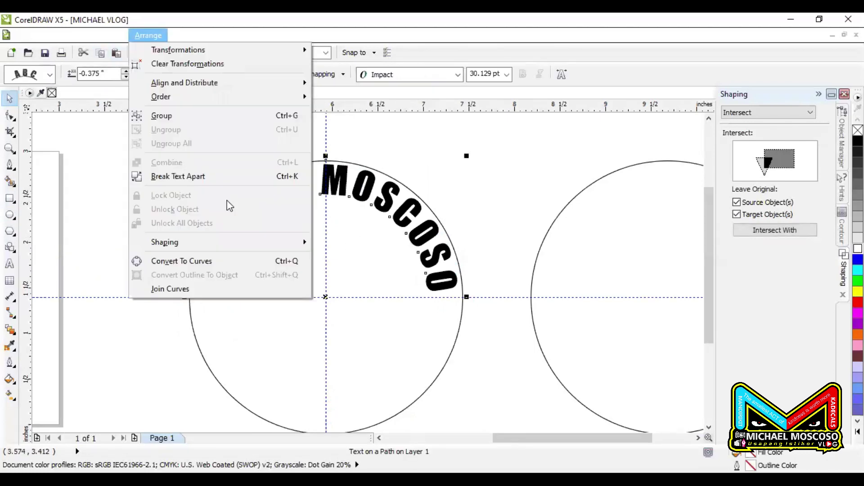
left_click(211, 177)
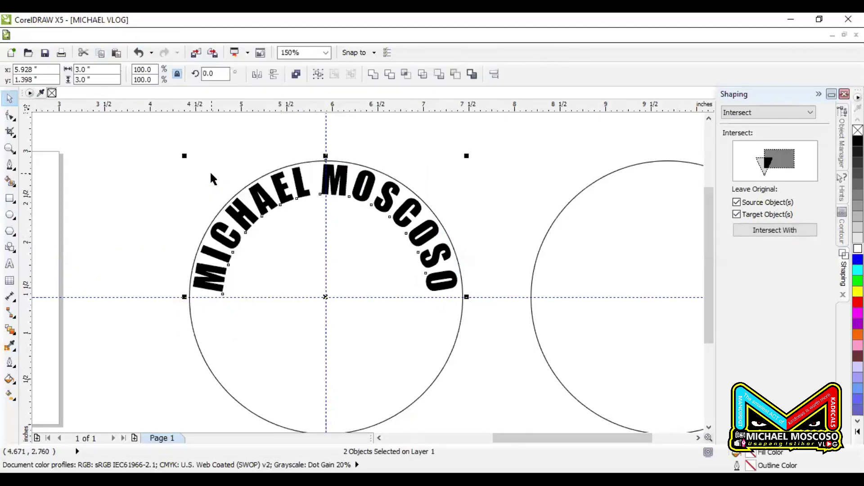
left_click(235, 177)
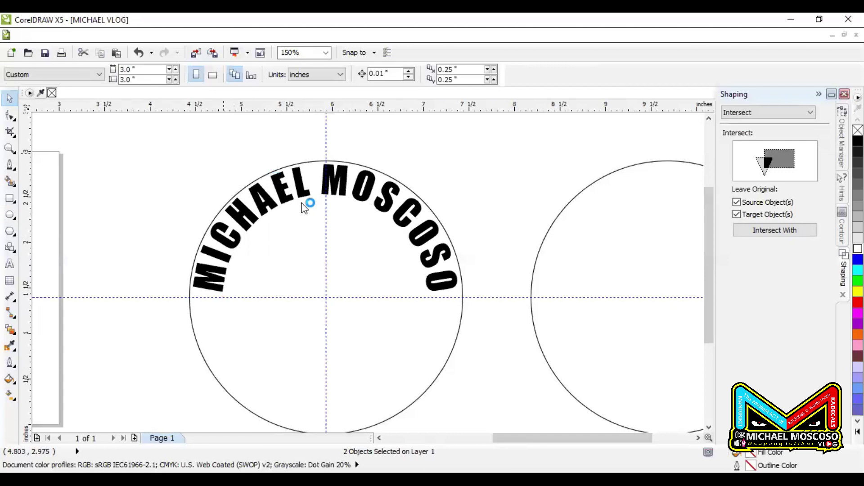
left_click(10, 263)
Type USAPANG ISTIKOR below the circle and fit it to the circle's bottom arc
scroll(330, 162, "down", 1)
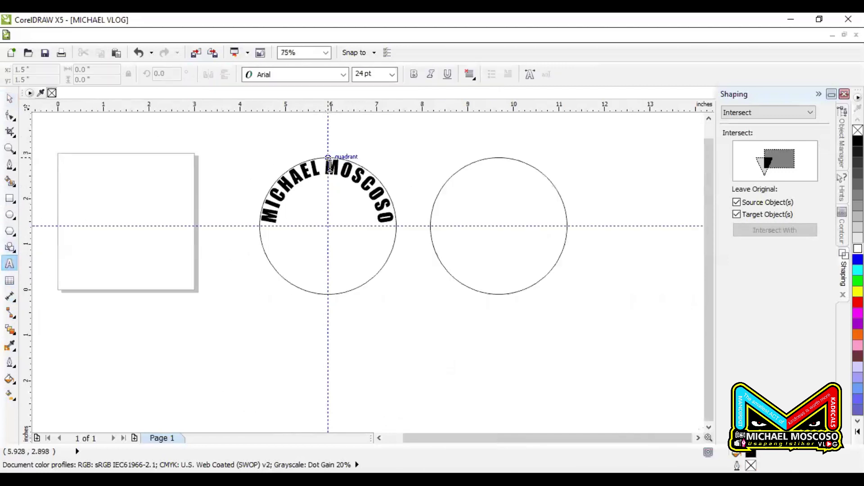
left_click(278, 337)
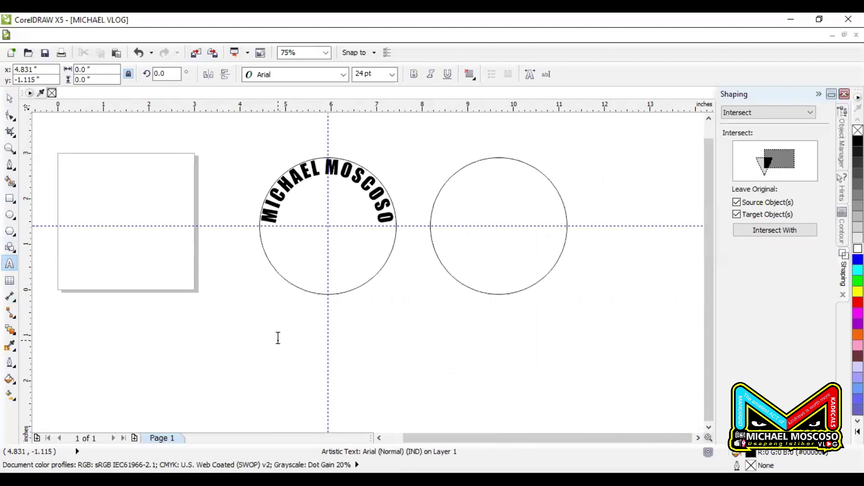
type("W")
key("BackSpace")
type("USAPANG ISTIKOR")
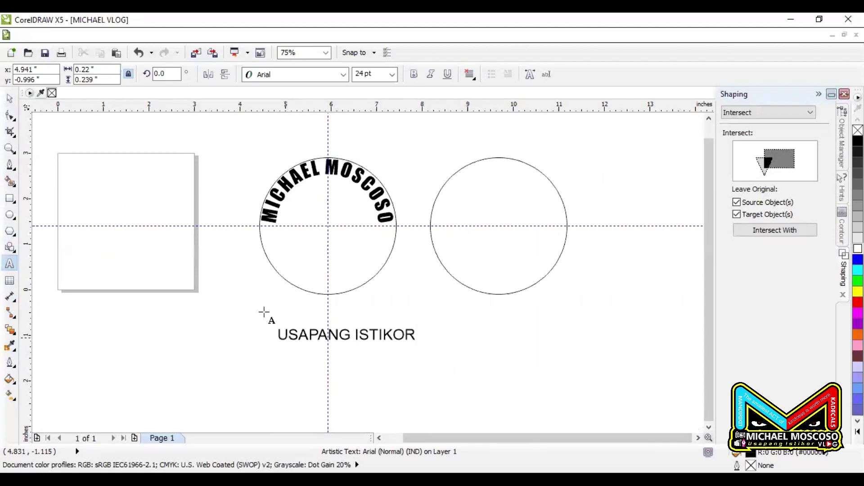
left_click(9, 98)
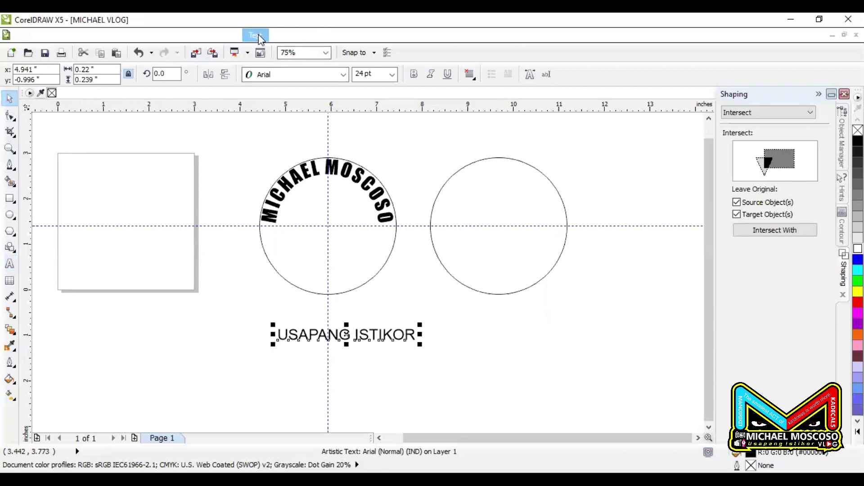
left_click(255, 35)
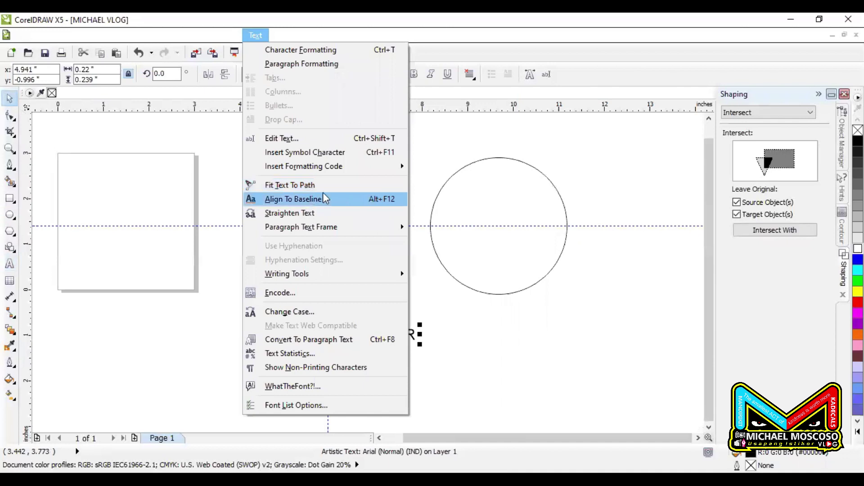
left_click(299, 185)
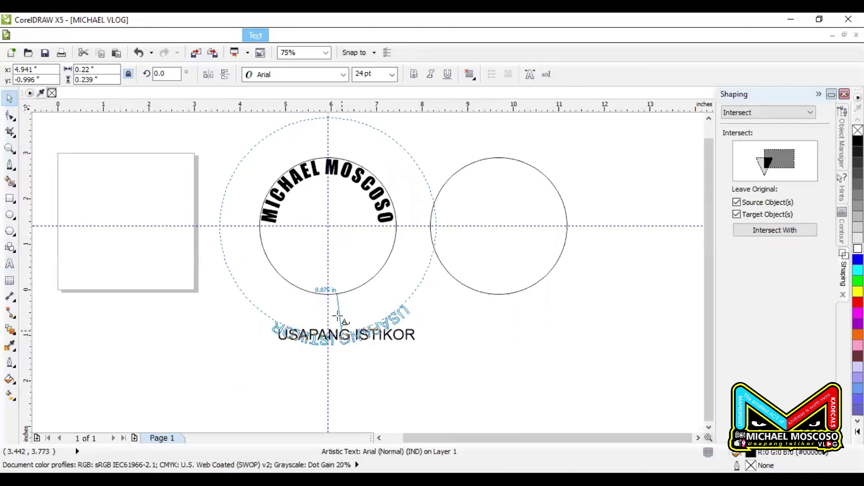
left_click(332, 282)
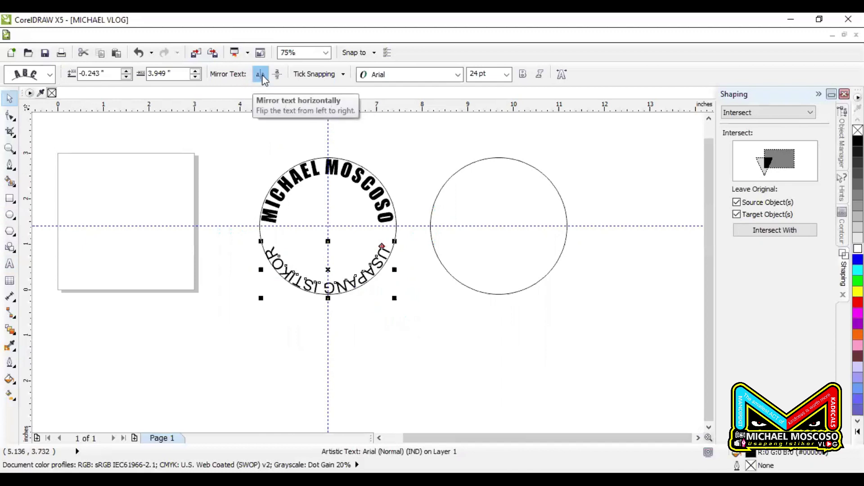
Mirror the bottom text to read upright, shift it down, and widen its letter spacing
left_click(261, 74)
left_click(277, 74)
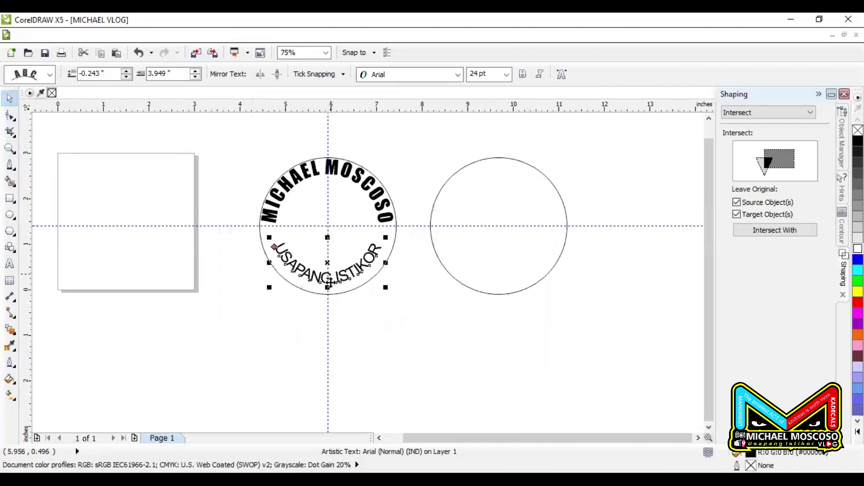
scroll(330, 282, "up", 4)
left_click_drag(318, 279, 324, 310)
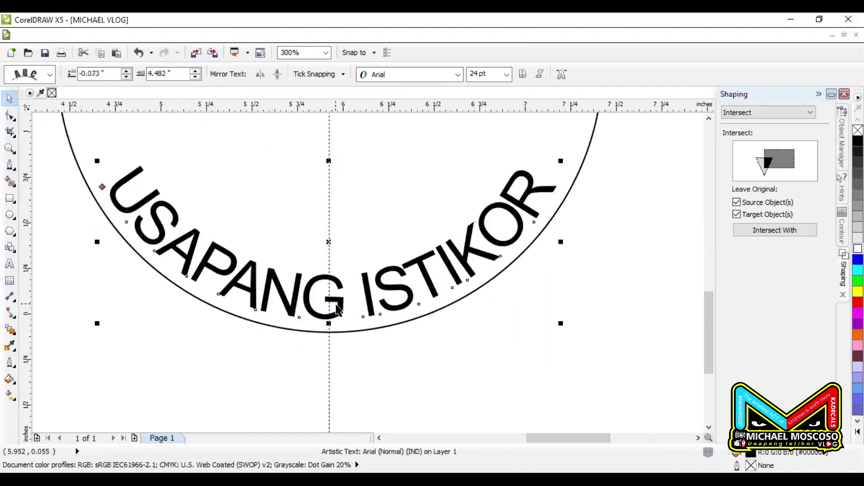
scroll(337, 309, "down", 2)
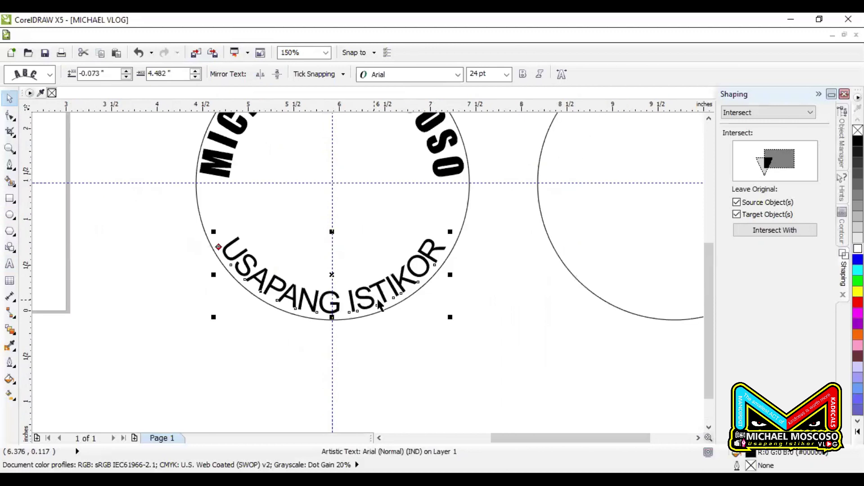
left_click(10, 115)
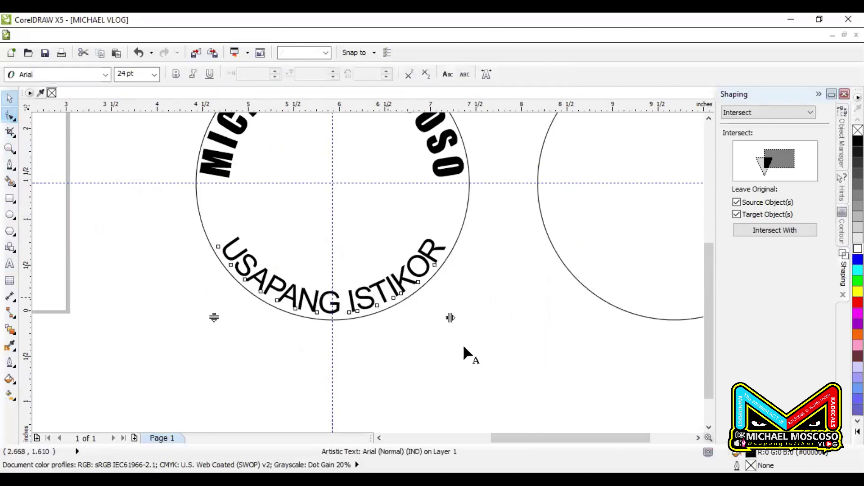
left_click_drag(450, 318, 455, 318)
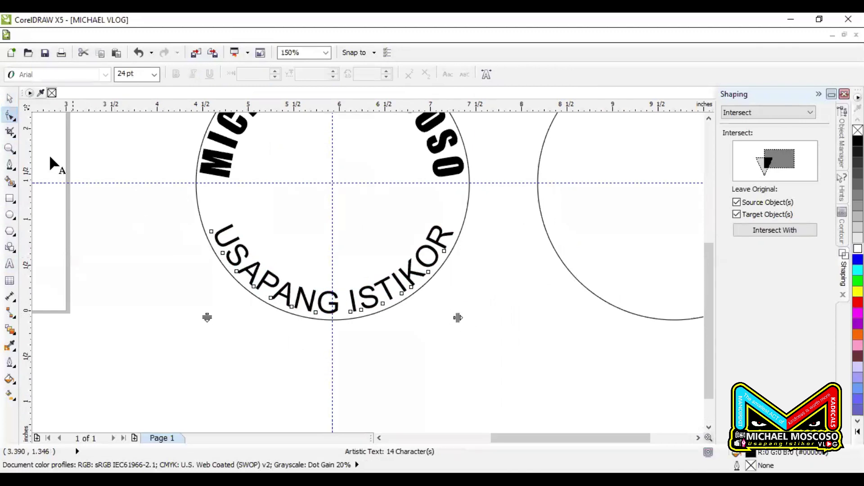
Set USAPANG ISTIKOR in Impact and enlarge it to about 32 pt
left_click(10, 98)
left_click(410, 74)
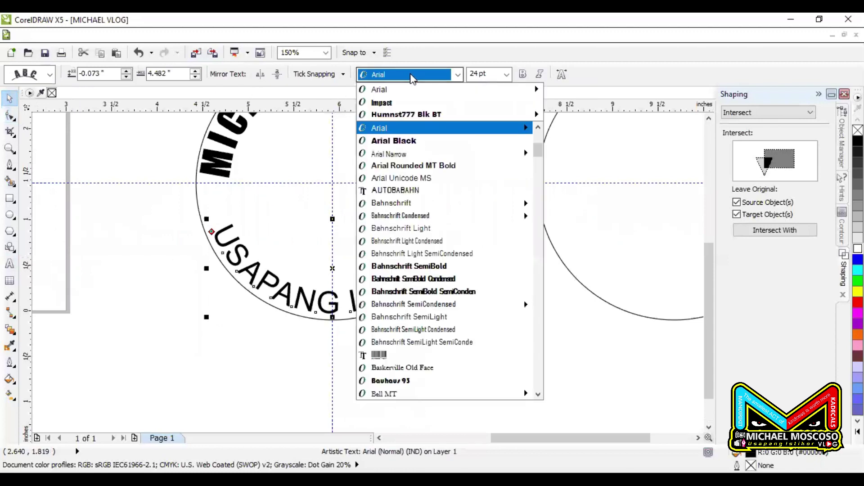
left_click(388, 103)
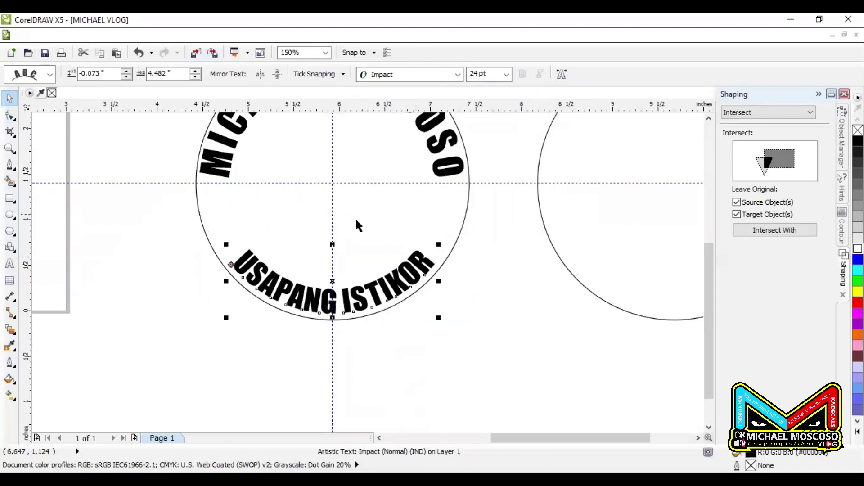
left_click_drag(439, 245, 468, 232)
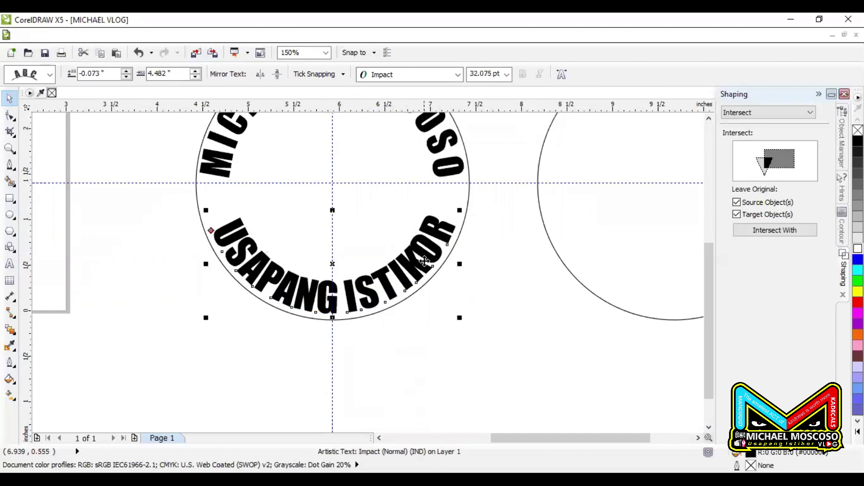
left_click(10, 117)
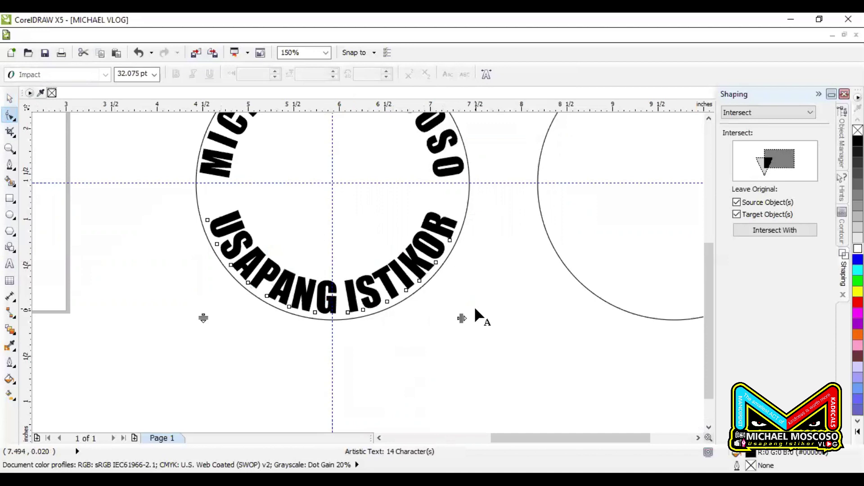
left_click(10, 98)
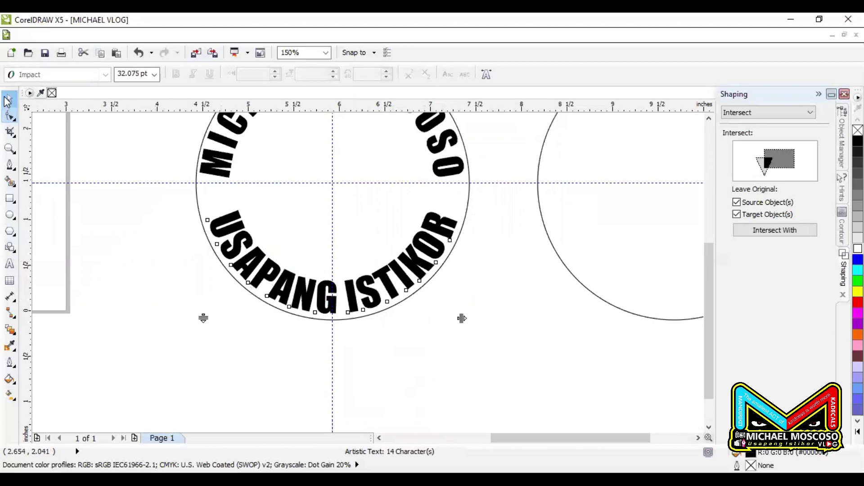
scroll(441, 301, "down", 5)
left_click(441, 302)
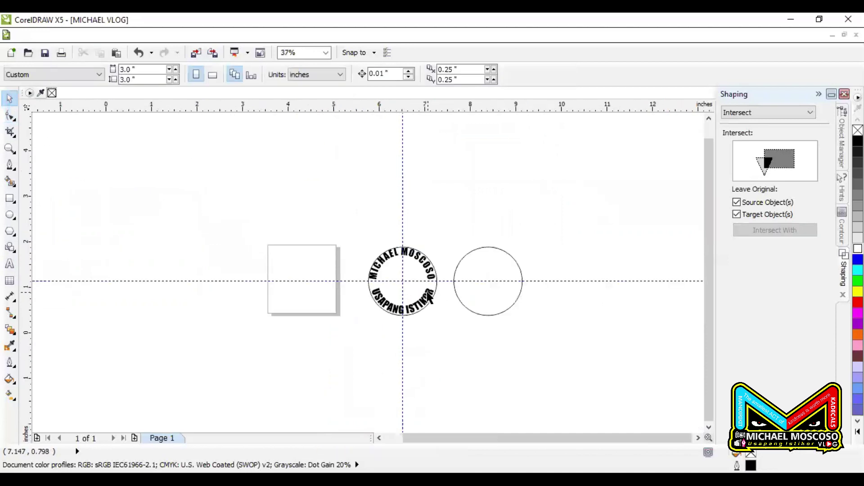
Type VLOG inside the left circle in Humnst777 Blk BT and centre it
scroll(439, 293, "up", 5)
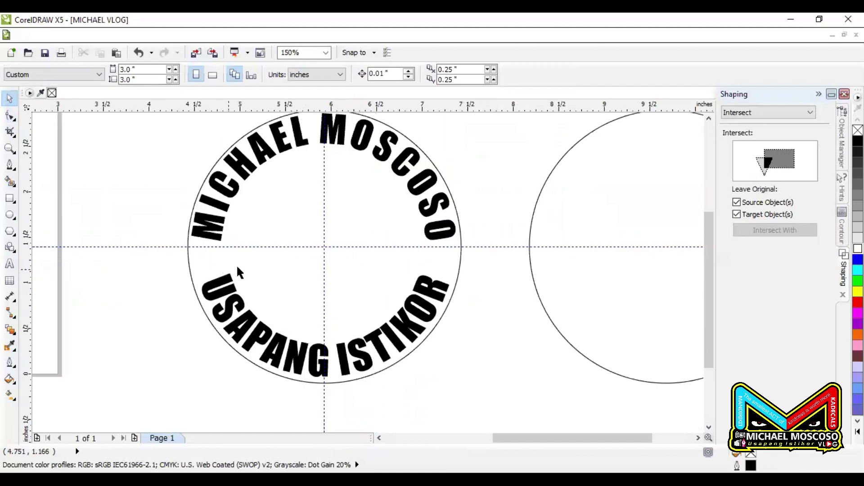
left_click(10, 264)
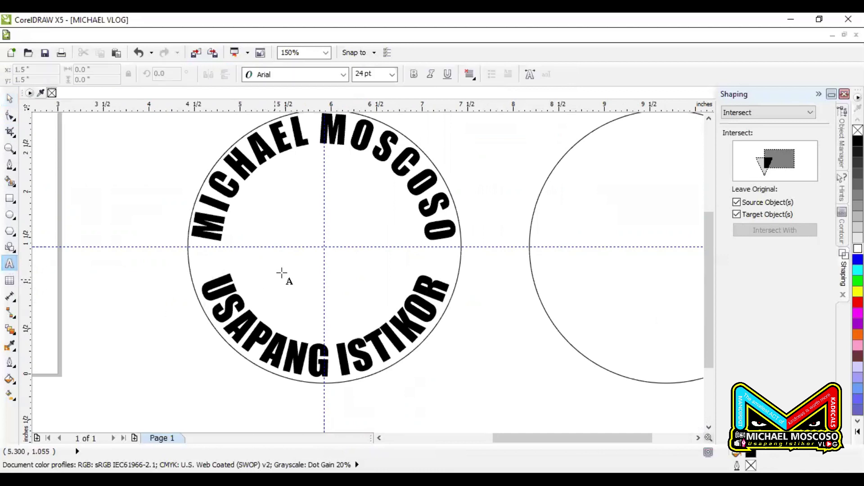
left_click(302, 254)
type("VLOG")
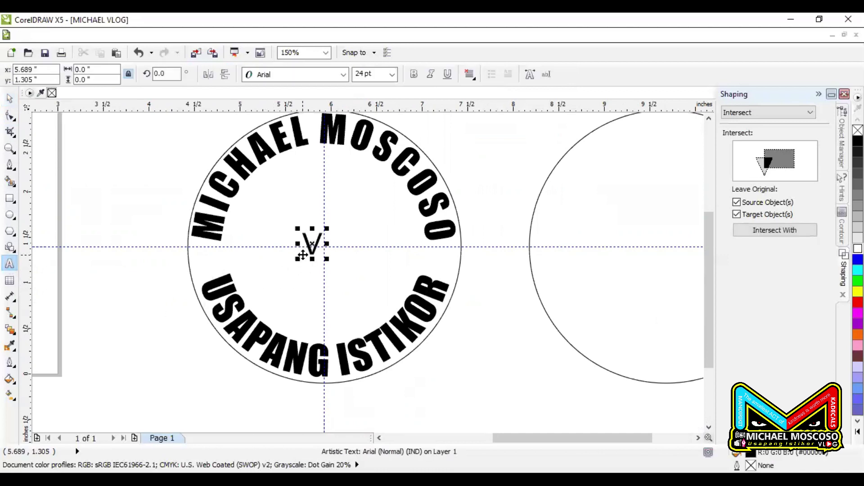
left_click(10, 98)
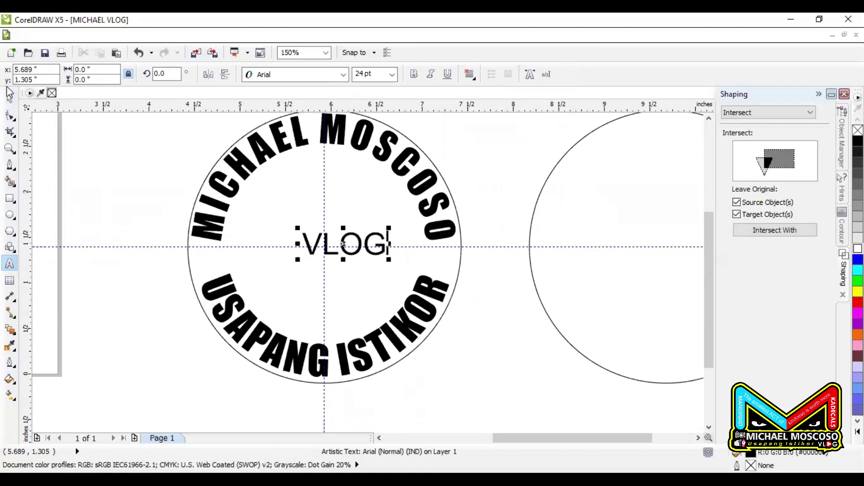
left_click(303, 75)
left_click(298, 100)
left_click_drag(354, 239, 374, 236)
left_click(492, 179)
scroll(427, 194, "down", 2)
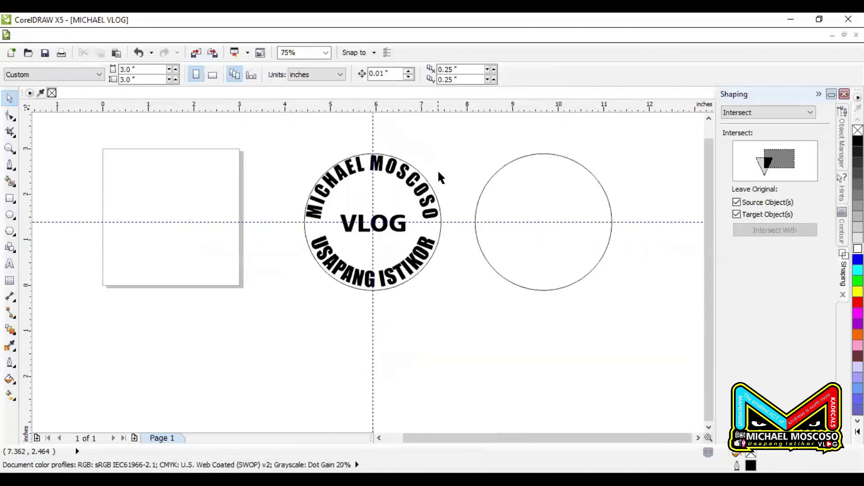
Try moving the bottom and top arc texts off the circle, undoing each move
scroll(439, 173, "up", 2)
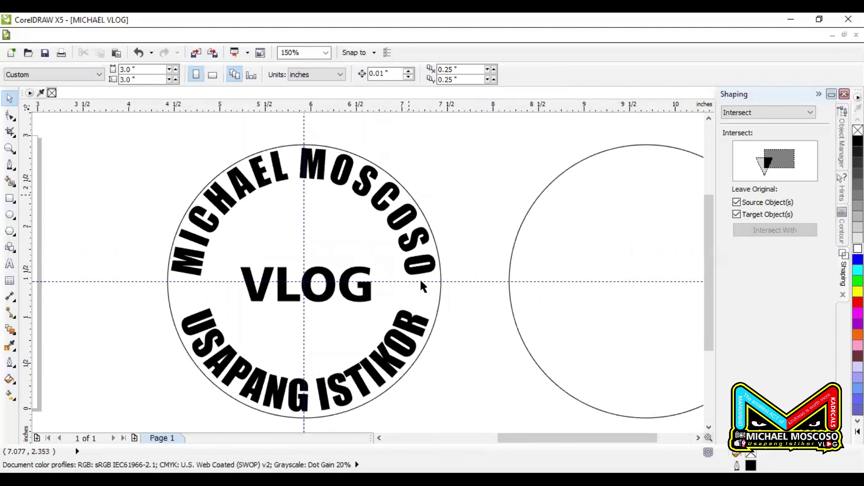
left_click_drag(420, 281, 424, 286)
left_click(148, 35)
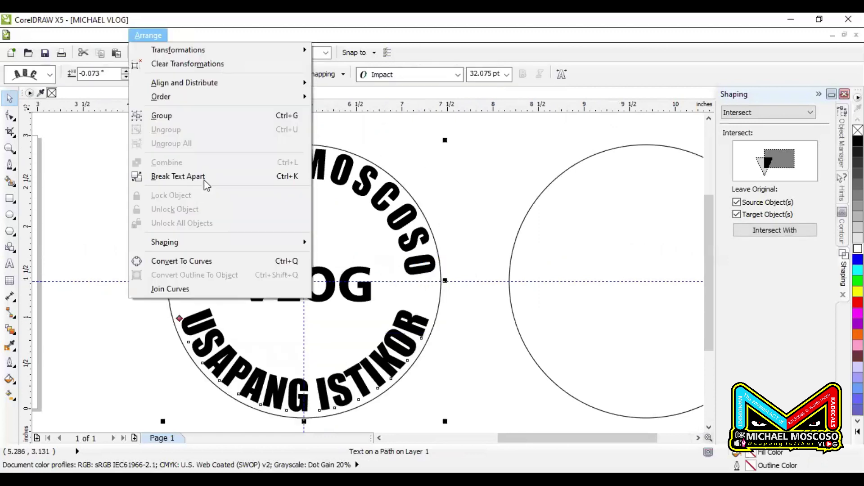
left_click(422, 315)
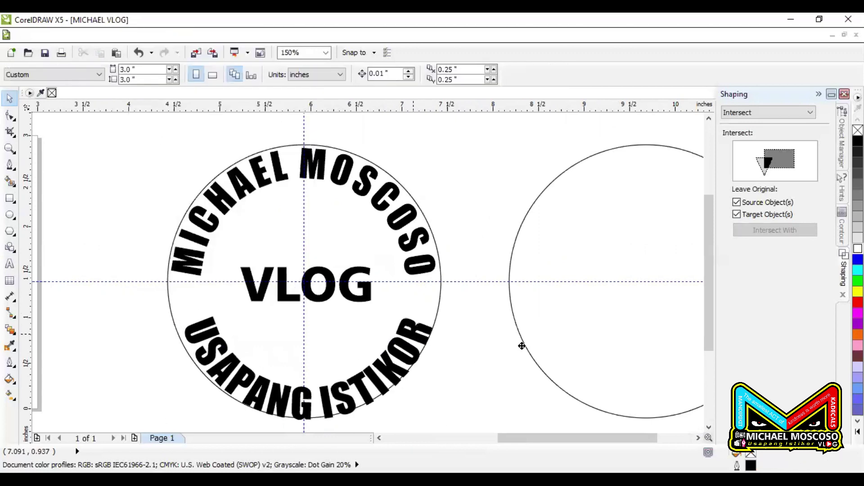
left_click_drag(422, 315, 469, 353)
key("ctrl+z")
left_click_drag(398, 348, 466, 353)
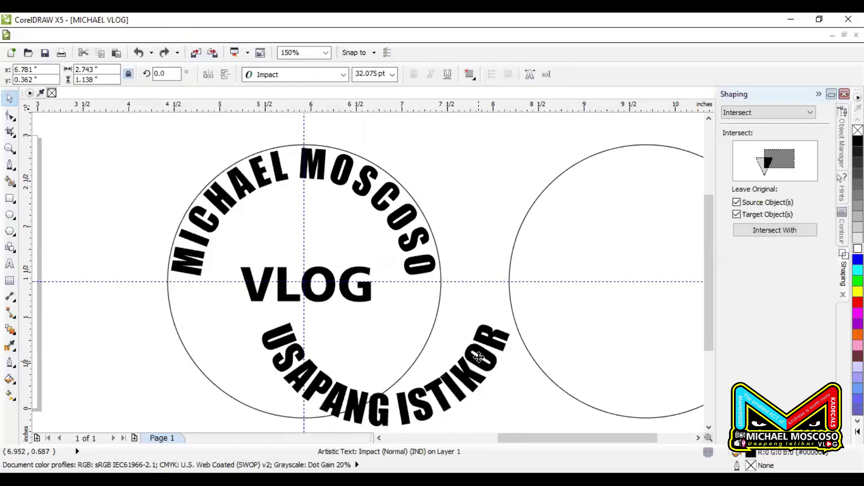
key("ctrl+z")
left_click_drag(409, 229, 421, 180)
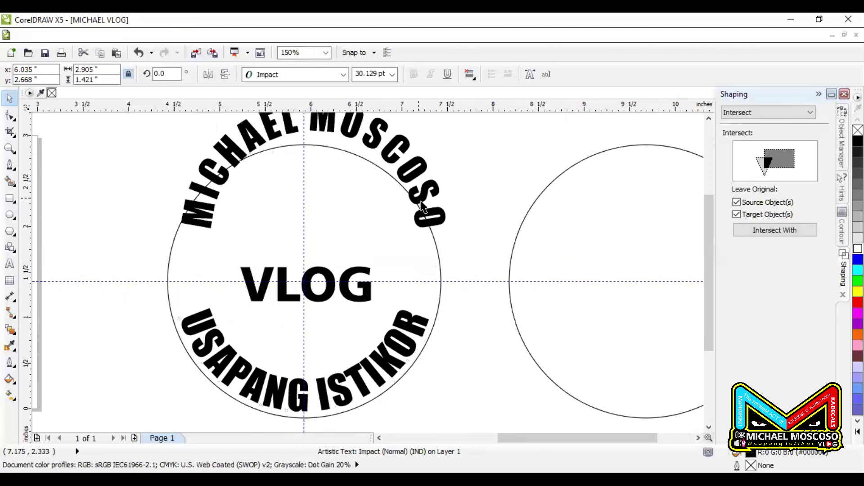
key("ctrl+z")
left_click(448, 183)
Leave a smaller 1.896-inch copy of the circle inside the text, ringing VLOG
left_click(441, 287)
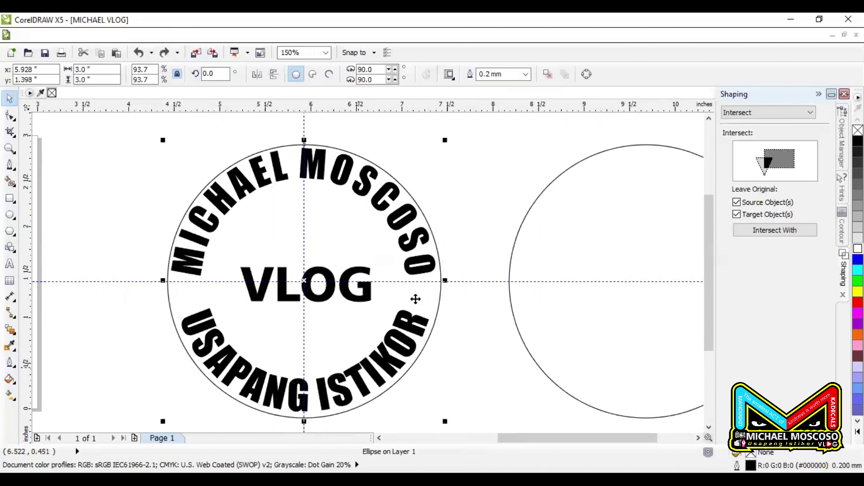
left_click_drag(445, 139, 401, 176)
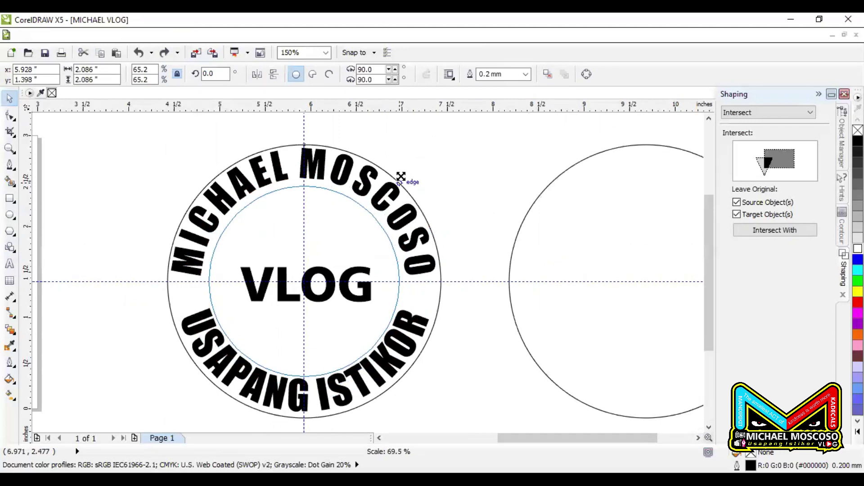
left_click_drag(401, 177, 393, 185)
left_click(432, 187)
key("Down")
key("Down")
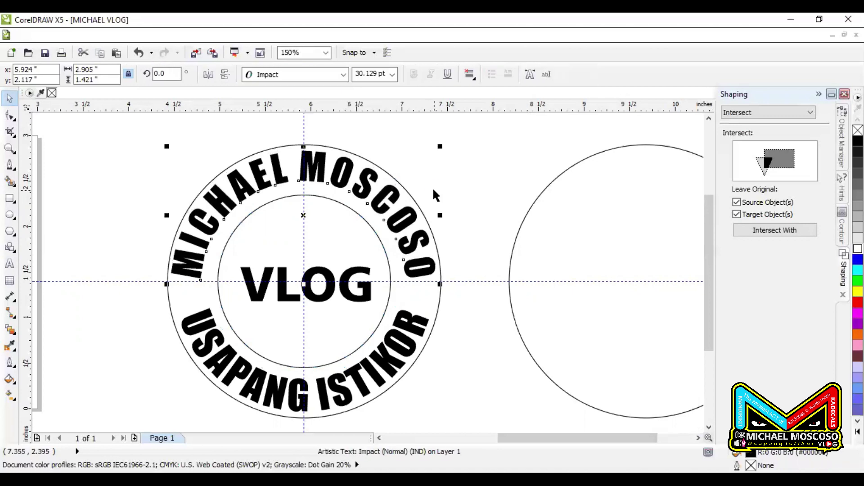
left_click(435, 187)
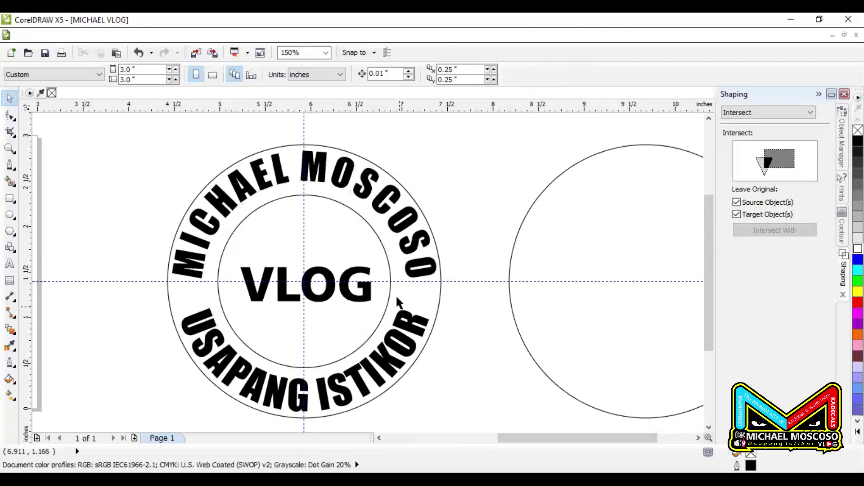
left_click(414, 201)
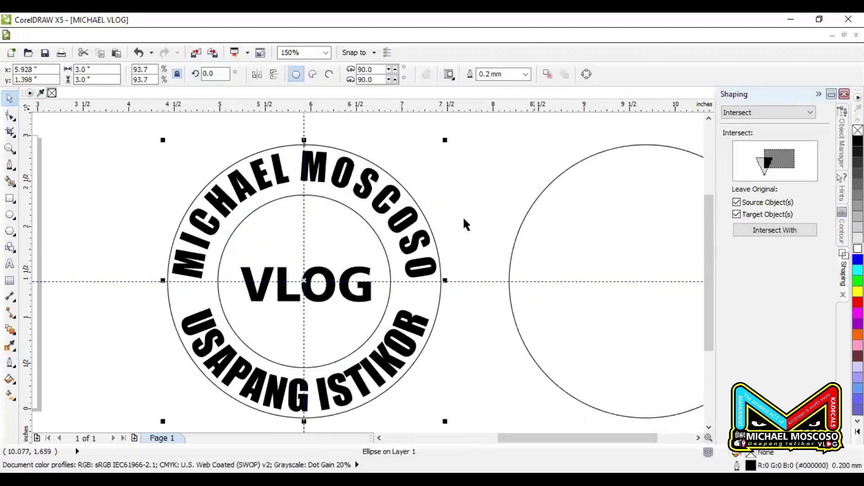
left_click(841, 235)
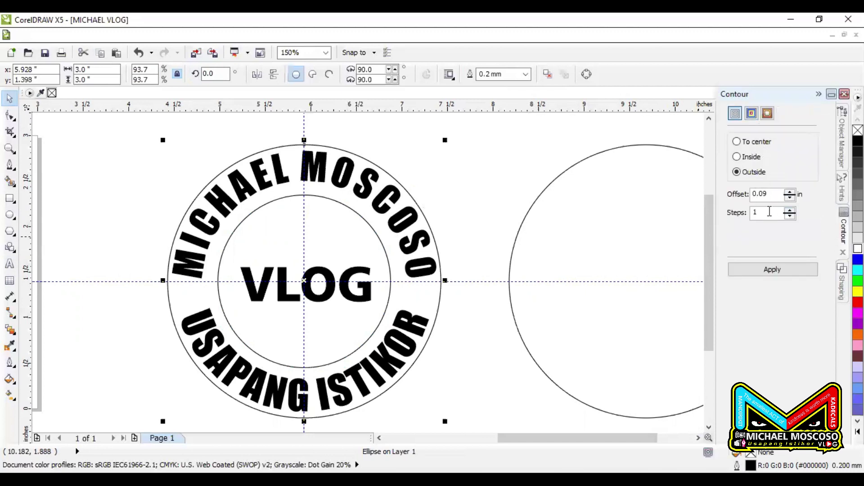
Add a 0.09-inch outside contour ring to the outer circle and an inside ring to the inner circle
left_click(780, 272)
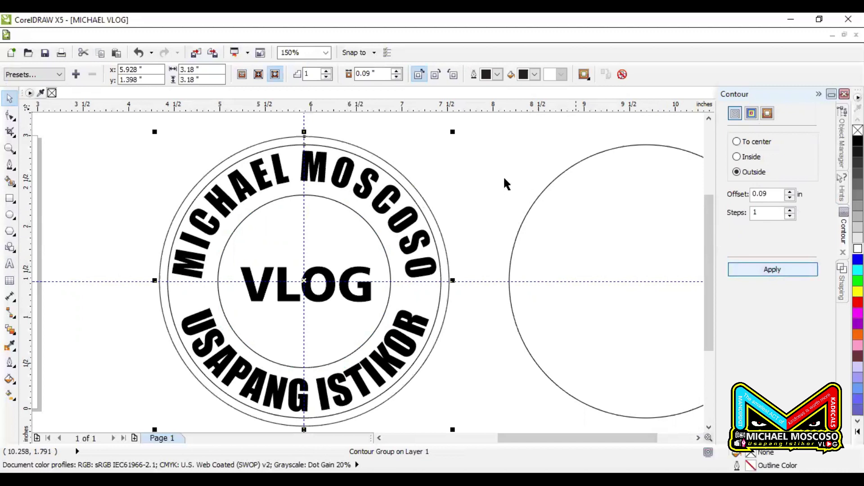
left_click(449, 163)
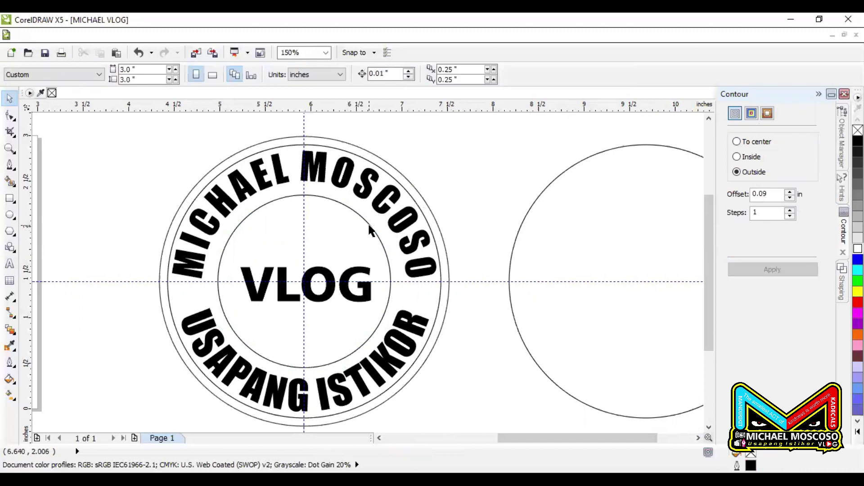
left_click(379, 232)
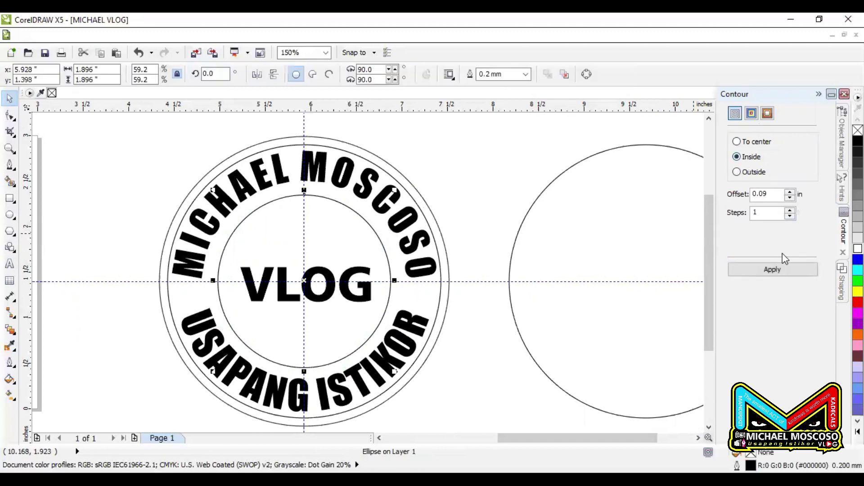
left_click(774, 268)
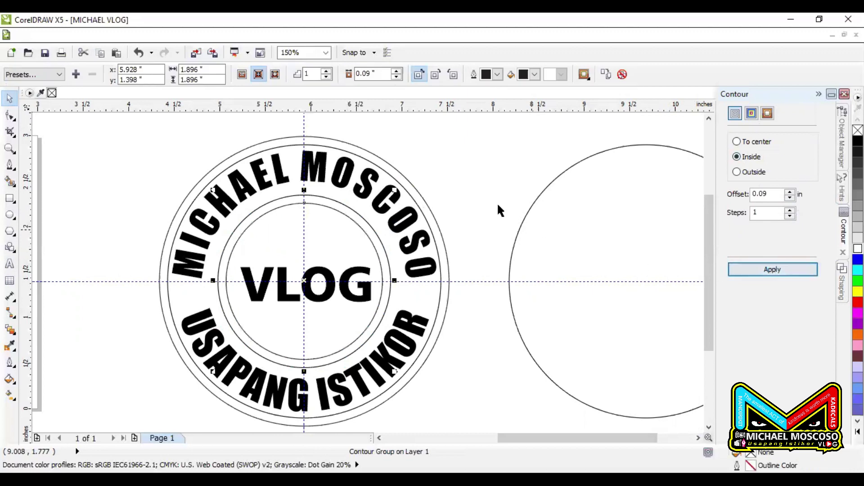
left_click(364, 203)
Move all seven stamp objects toward the lower left, below the page
scroll(364, 204, "down", 2)
left_click_drag(422, 163, 216, 358)
scroll(391, 251, "down", 2)
left_click_drag(383, 260, 284, 342)
left_click(312, 363)
Drop a duplicate of the whole stamp beside the original
scroll(232, 341, "up", 2)
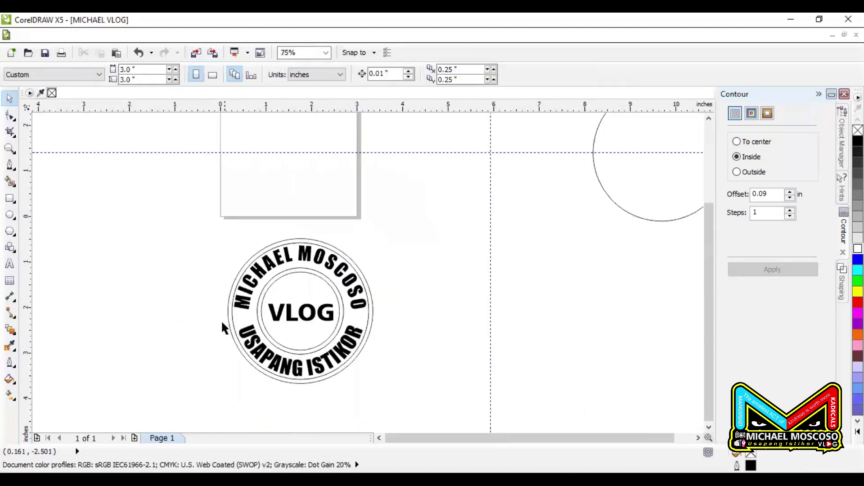
scroll(317, 261, "up", 2)
scroll(378, 207, "down", 2)
left_click_drag(247, 189, 474, 412)
left_click_drag(368, 311, 247, 320)
right_click(247, 320)
left_click(332, 397)
Break the left stamp's outer contour group apart into separate circles
scroll(232, 245, "up", 2)
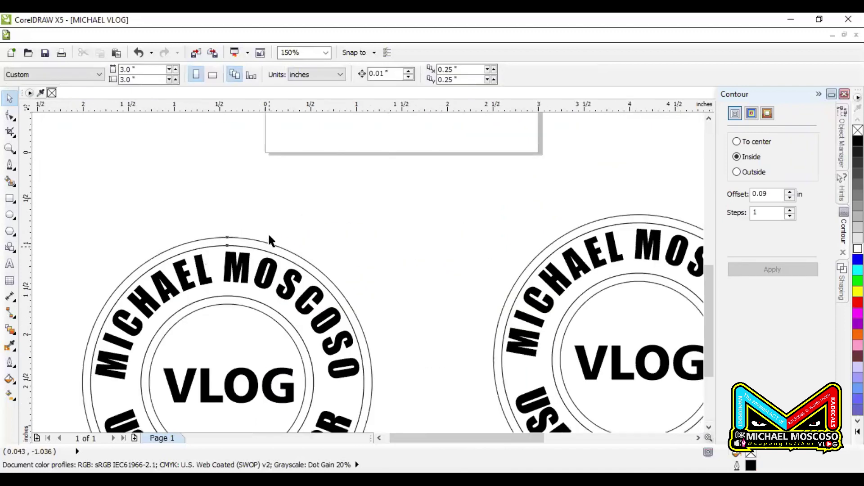
left_click(269, 236)
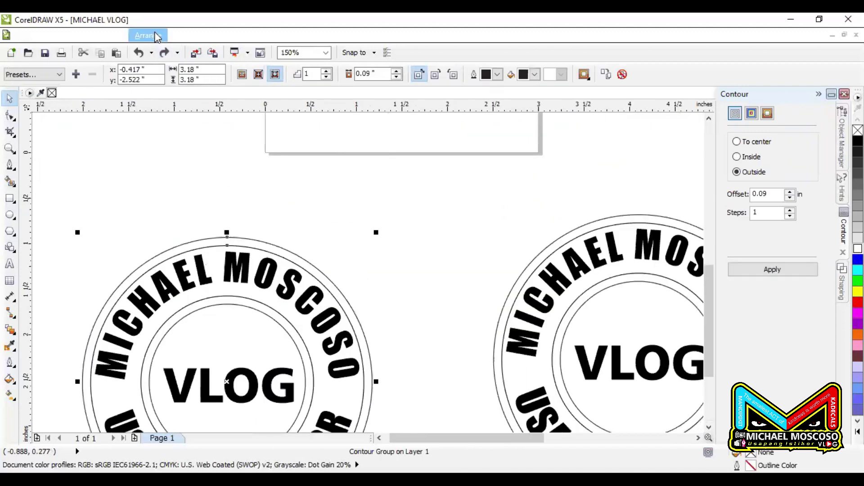
left_click(156, 36)
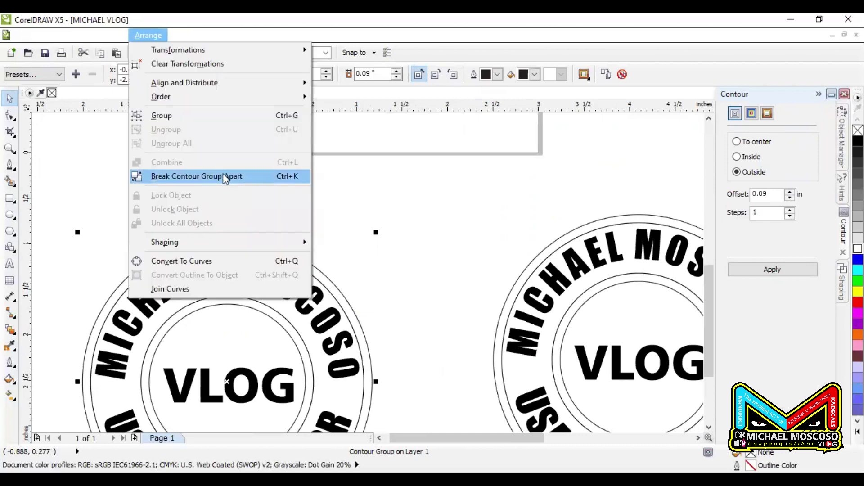
left_click(223, 176)
scroll(314, 209, "down", 2)
key("Escape")
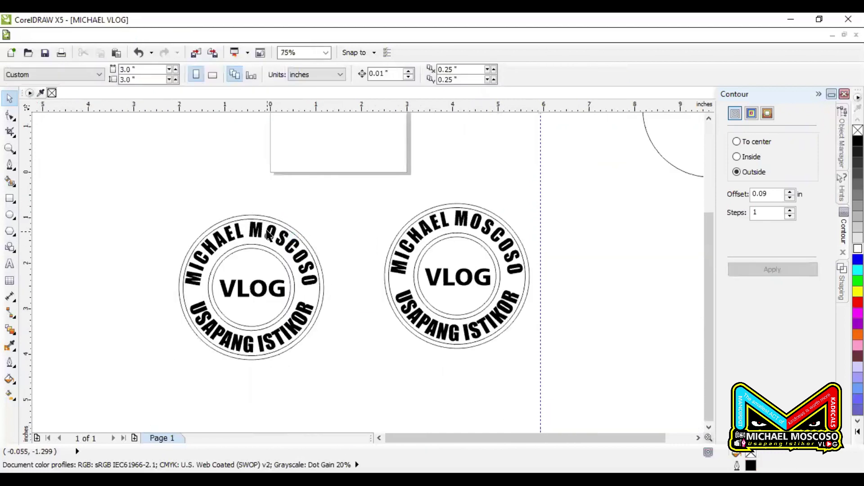
scroll(290, 224, "up", 4)
left_click(298, 209)
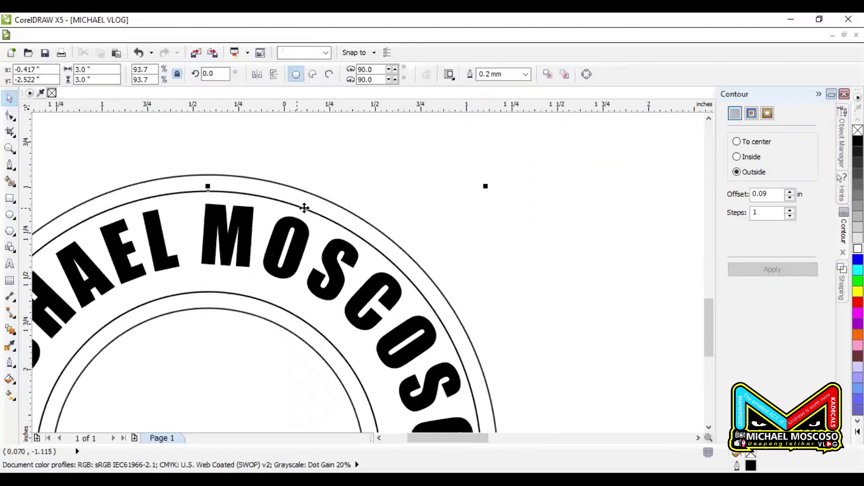
key("ctrl+z")
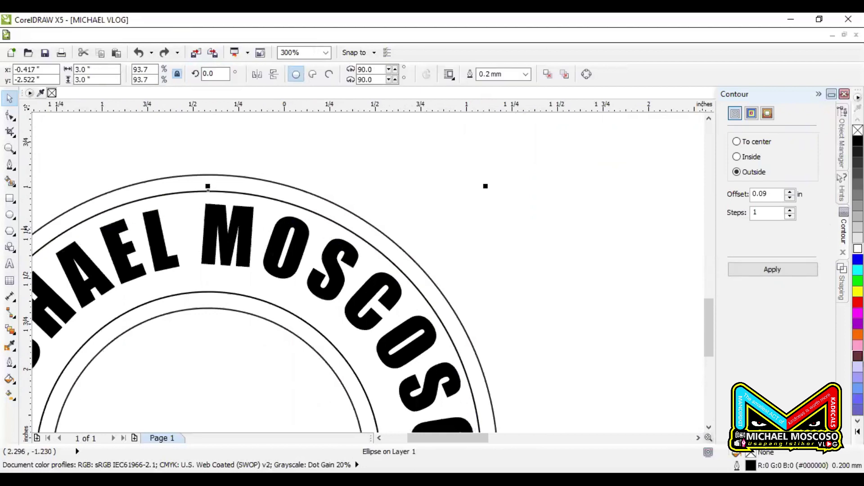
left_click(858, 335)
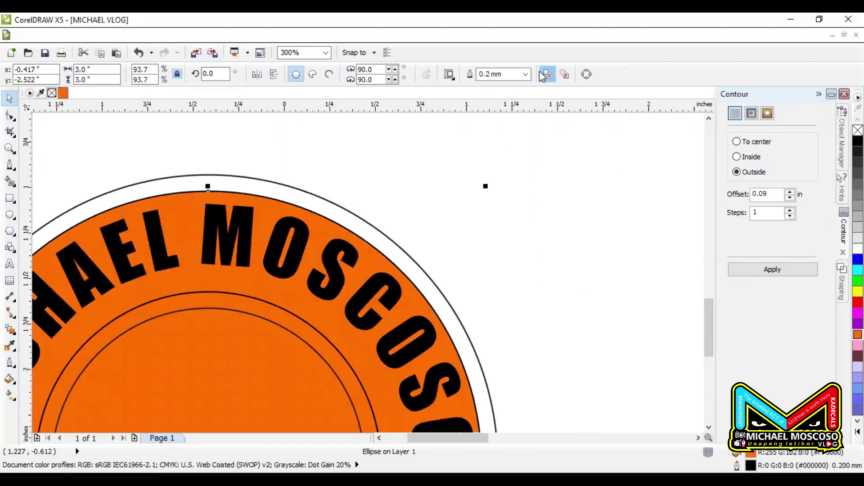
left_click(525, 74)
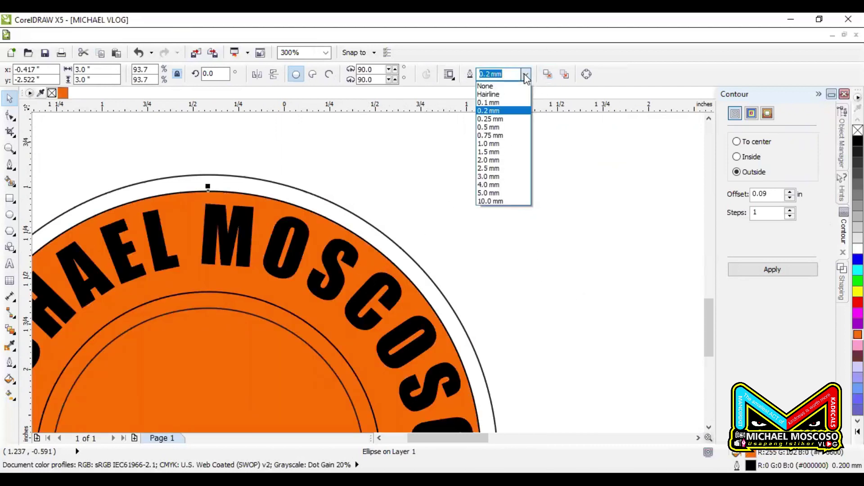
left_click(492, 85)
left_click(466, 151)
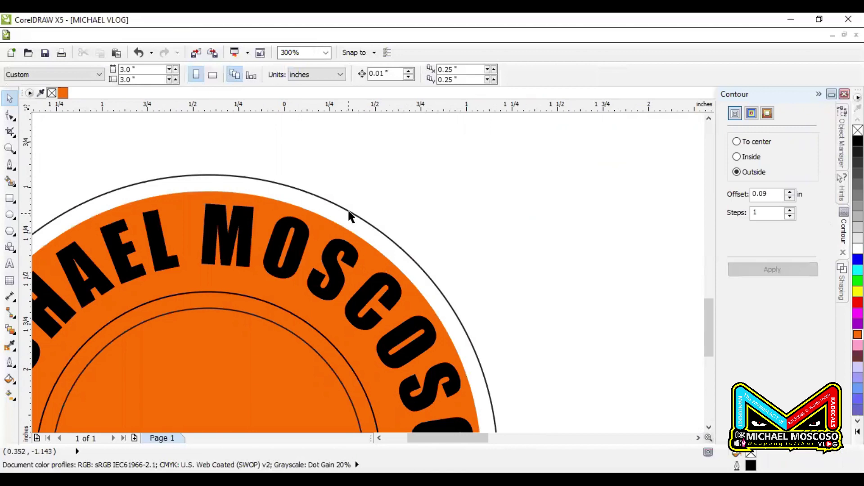
Fill the left stamp's outermost ring circle red
left_click(349, 218)
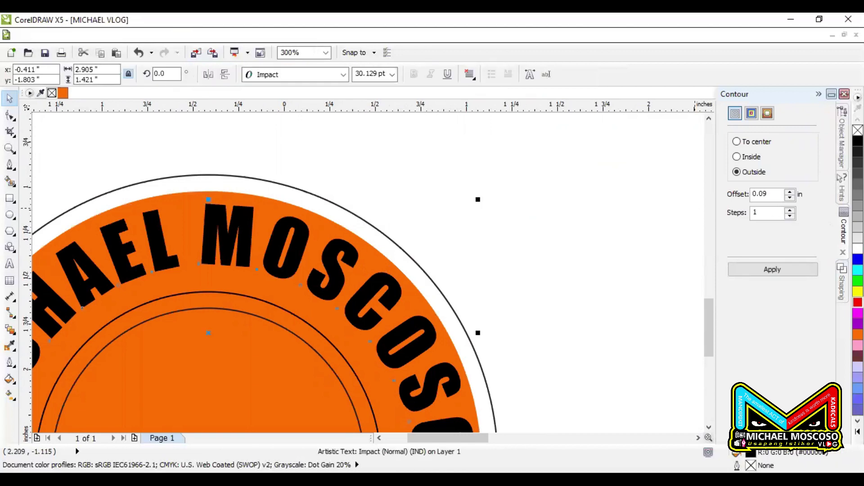
left_click(858, 302)
key("ctrl+z")
left_click(376, 233)
left_click(378, 243)
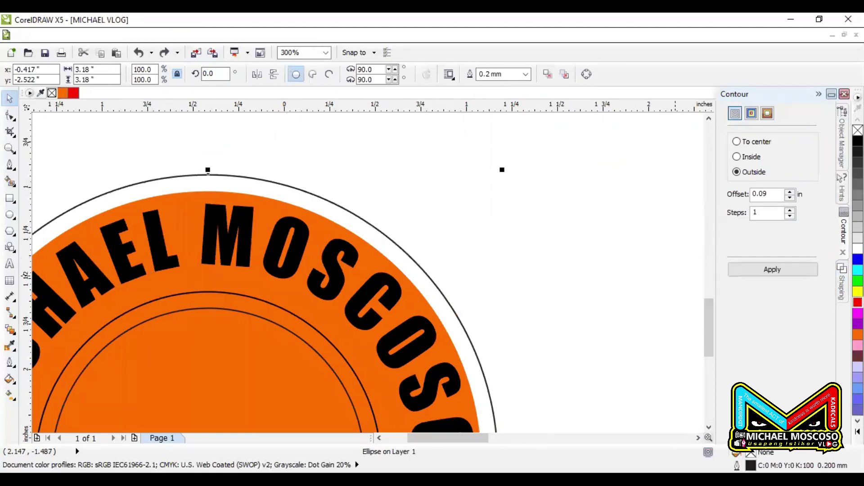
left_click(858, 302)
left_click(409, 162)
Remove the red ring's outline, then select the inner contour group around VLOG
scroll(412, 196, "down", 2)
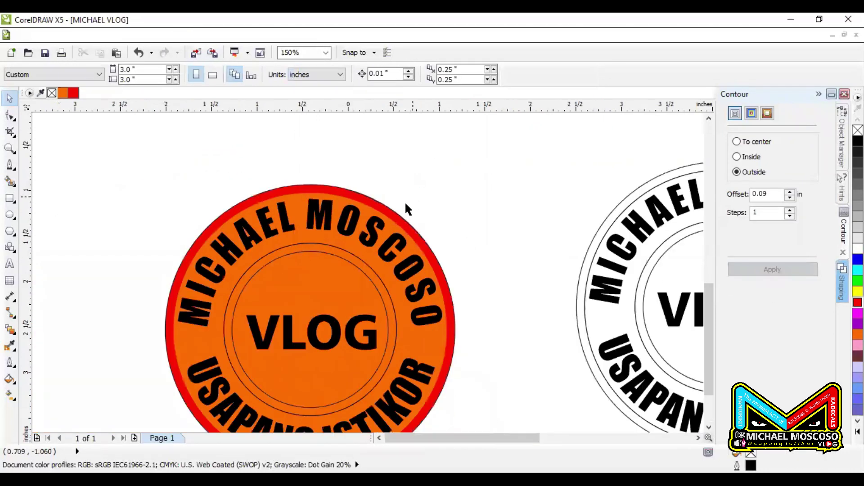
left_click(383, 206)
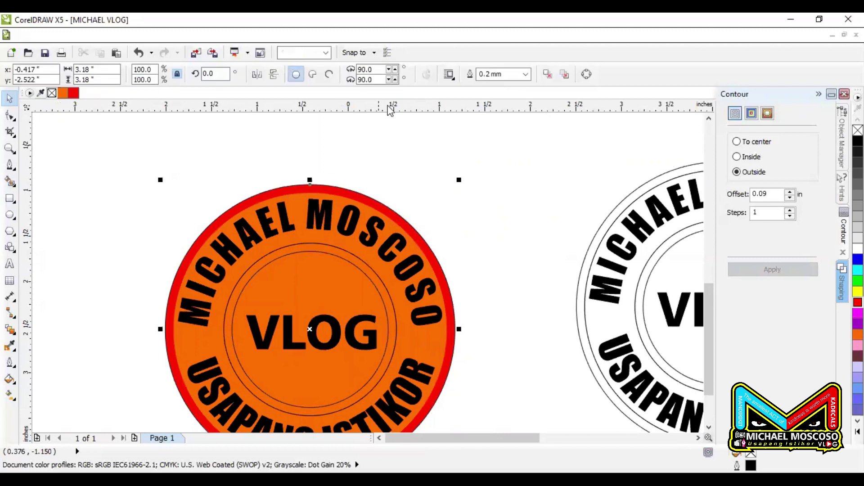
left_click(531, 75)
left_click(476, 174)
left_click(409, 182)
scroll(410, 176, "down", 2)
scroll(377, 228, "up", 2)
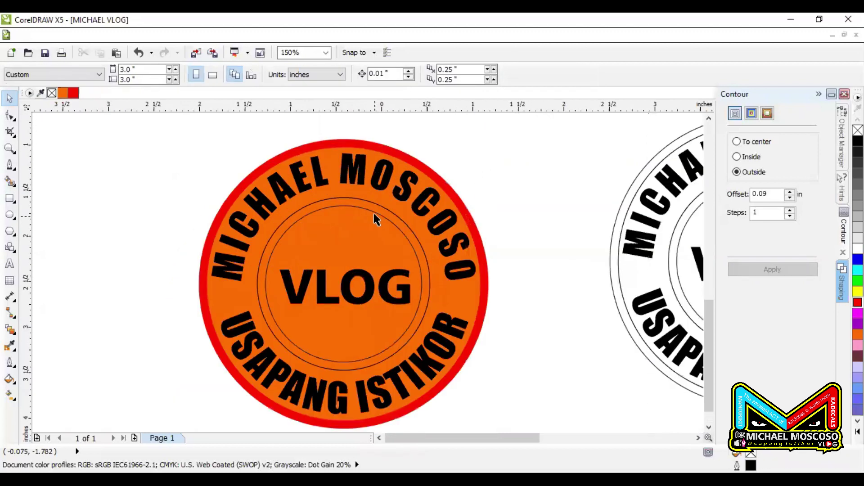
left_click(375, 235)
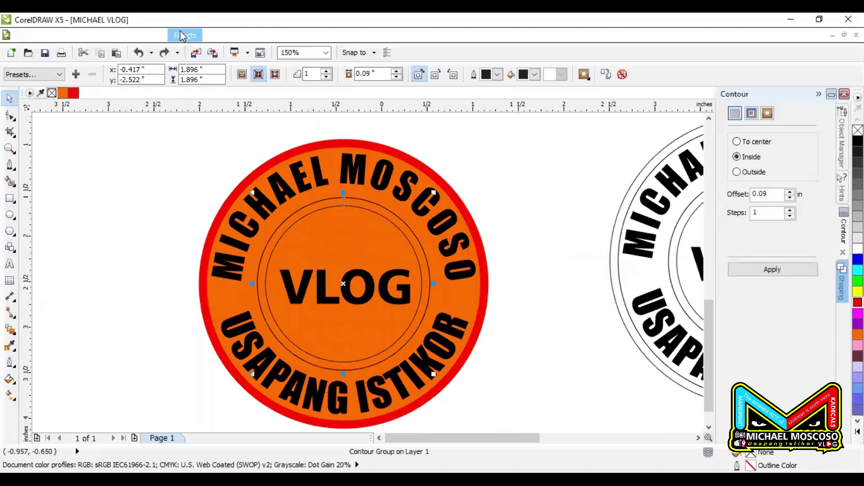
Break the inner contour apart and make the circle behind VLOG white with no outline
left_click(150, 36)
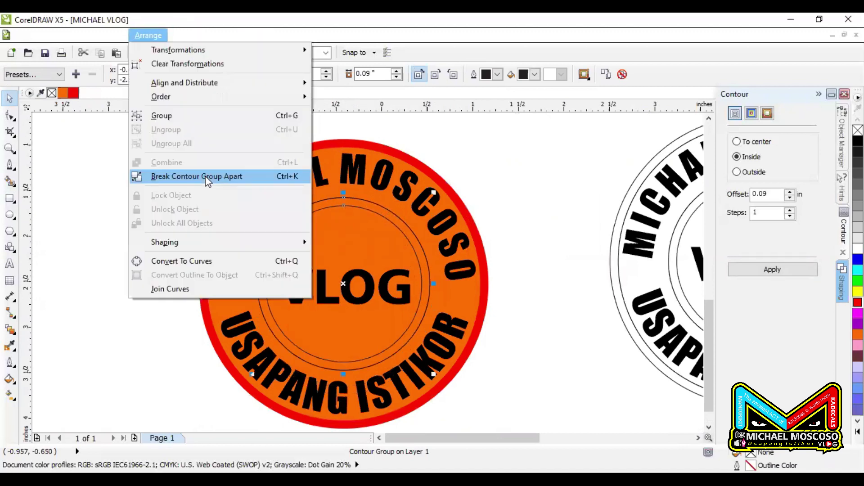
left_click(206, 180)
left_click(377, 221)
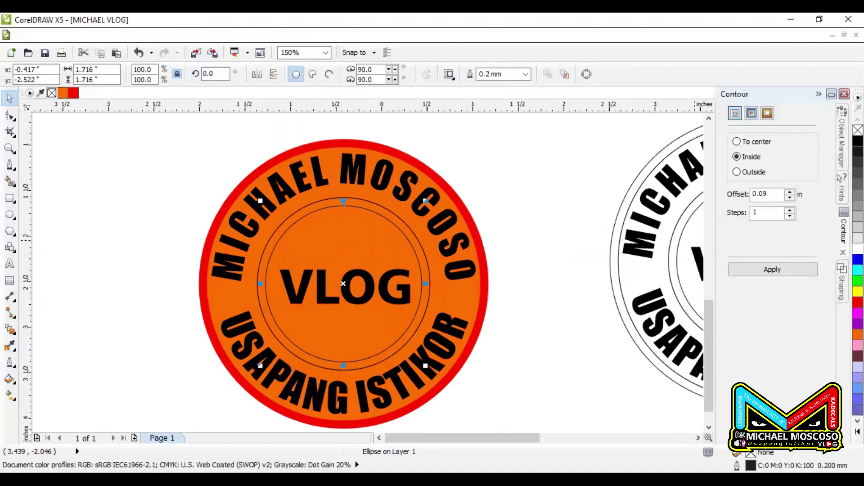
left_click(857, 249)
left_click(512, 178)
left_click(372, 213)
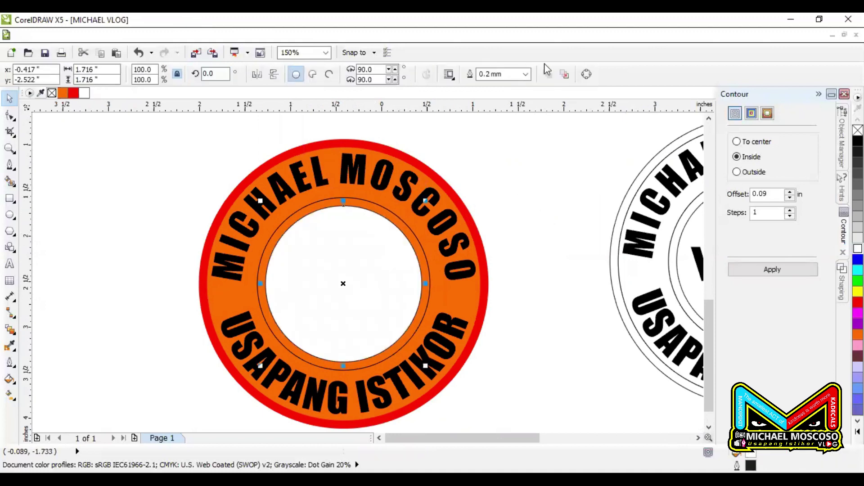
left_click(495, 74)
left_click(526, 74)
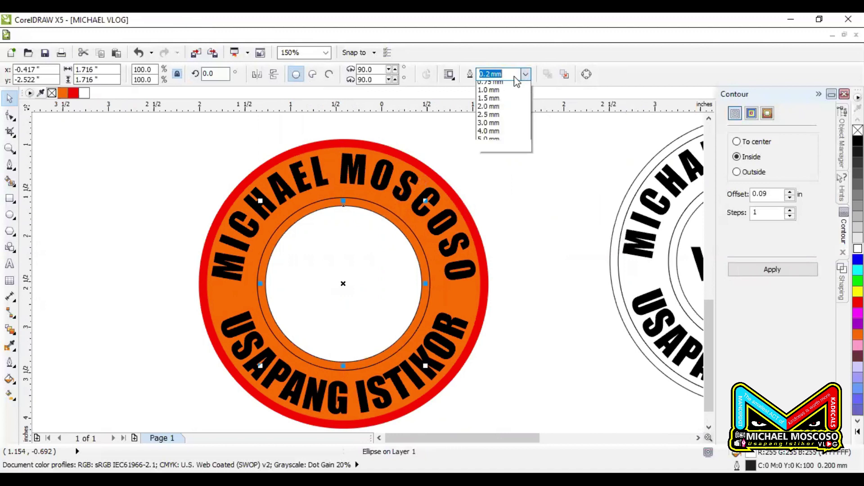
left_click(494, 84)
left_click(506, 207)
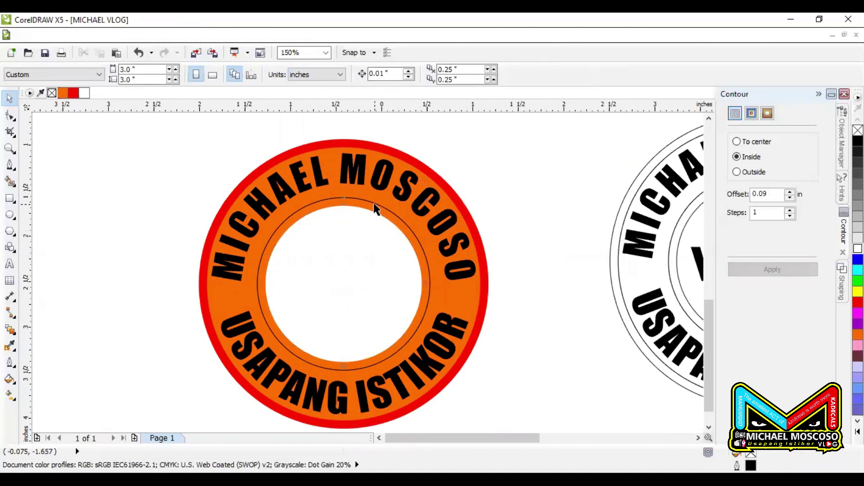
Fill the ring circle around VLOG black with no outline, keeping VLOG in front
left_click(375, 208)
left_click(858, 141)
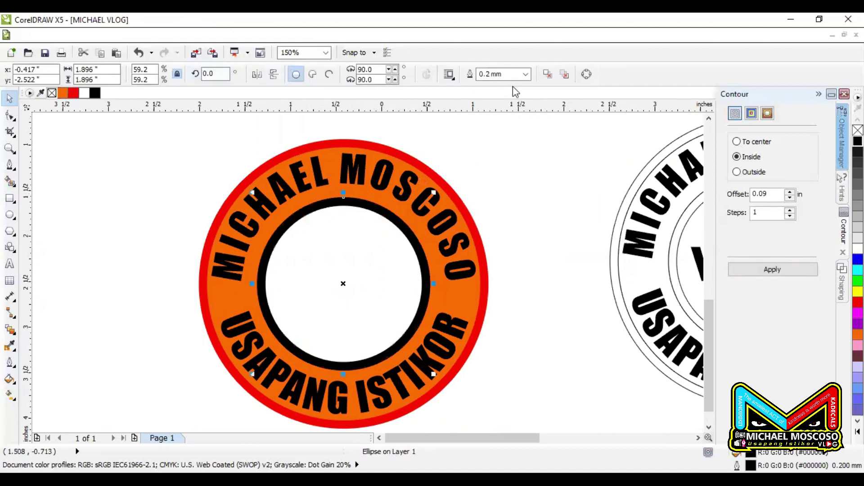
left_click(513, 75)
left_click(525, 74)
left_click(517, 151)
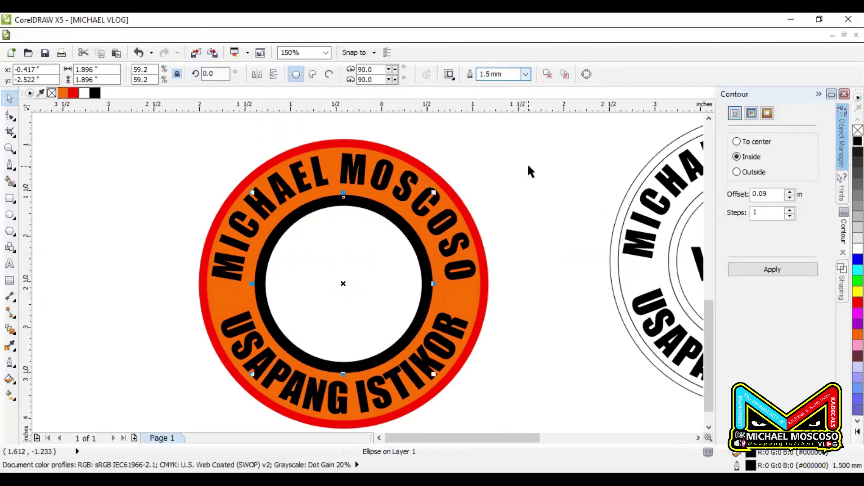
left_click(525, 74)
left_click(525, 74)
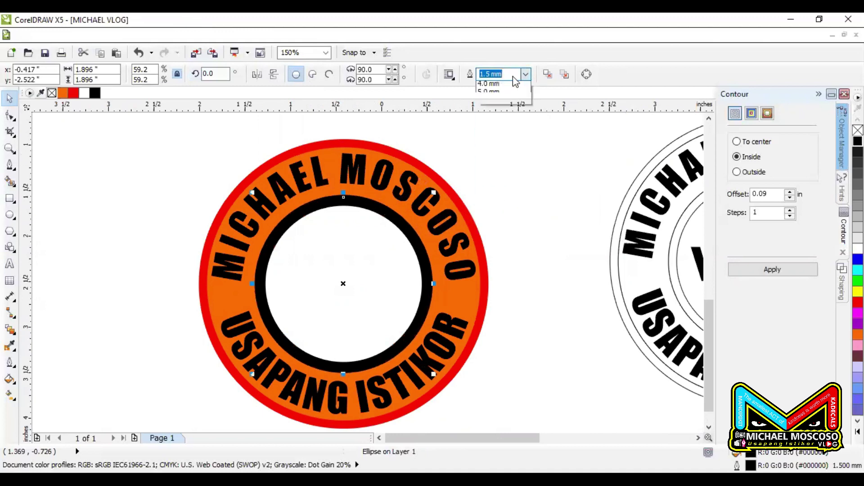
left_click(486, 86)
left_click_drag(532, 231, 224, 321)
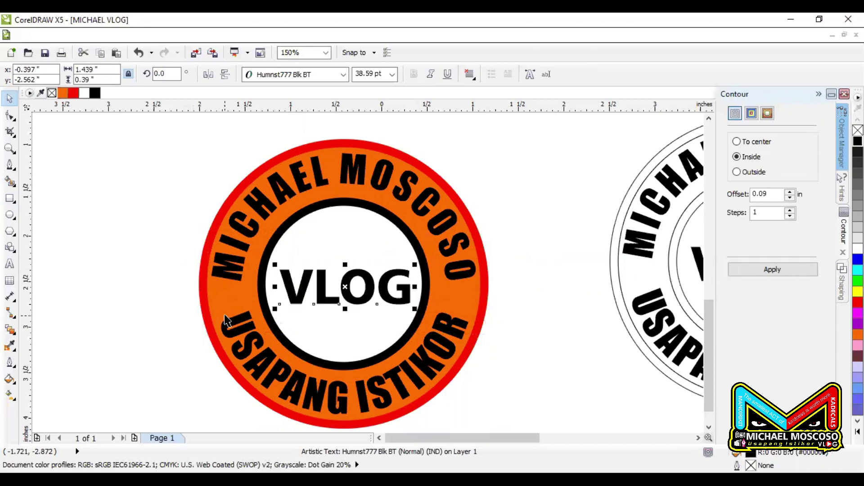
left_click(525, 169)
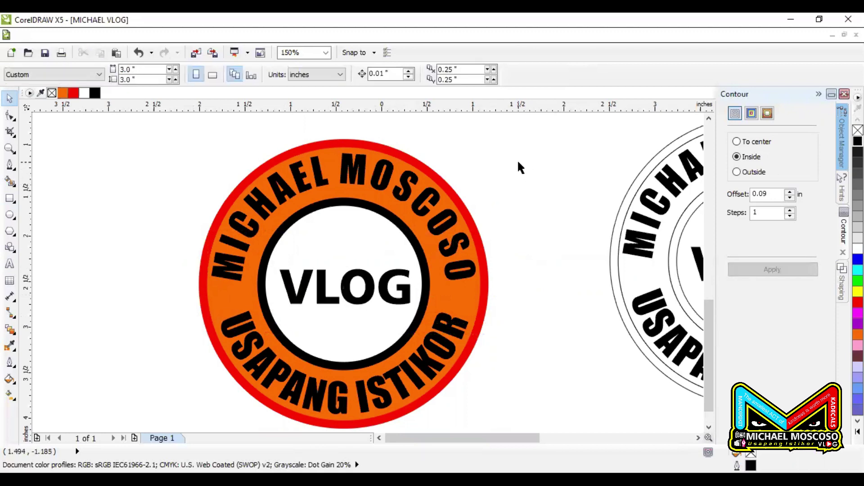
Add an outside contour ring around the left stamp's red outer circle
scroll(485, 180, "down", 2)
left_click_drag(497, 149, 249, 363)
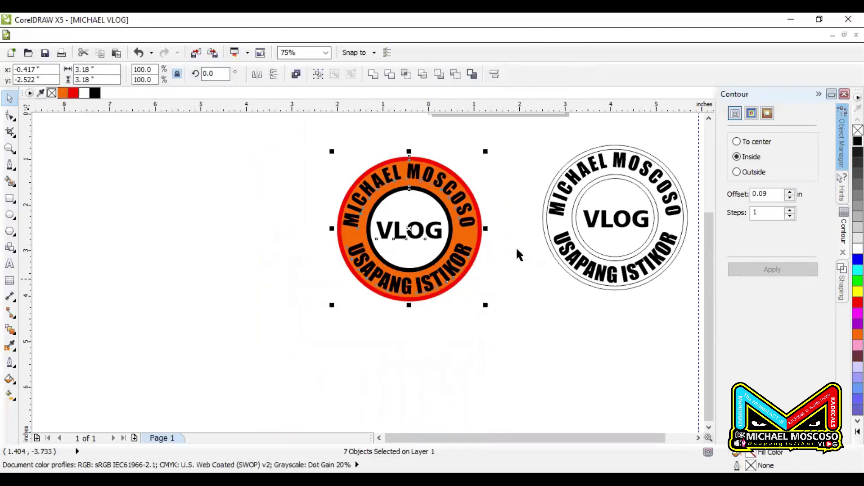
left_click(507, 184)
left_click_drag(507, 155, 500, 205)
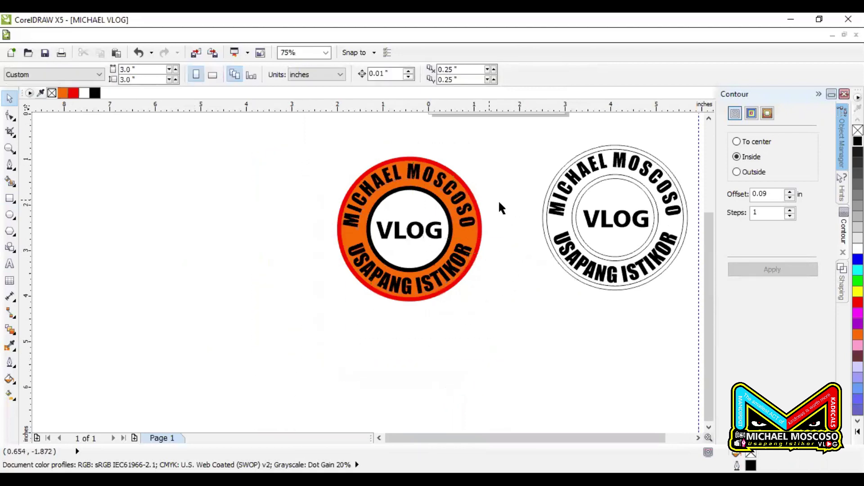
scroll(460, 201, "up", 2)
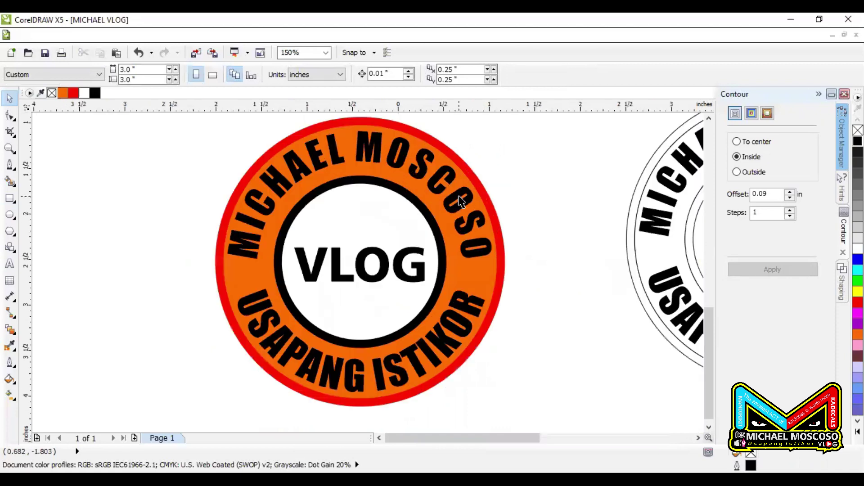
left_click(480, 182)
left_click(797, 268)
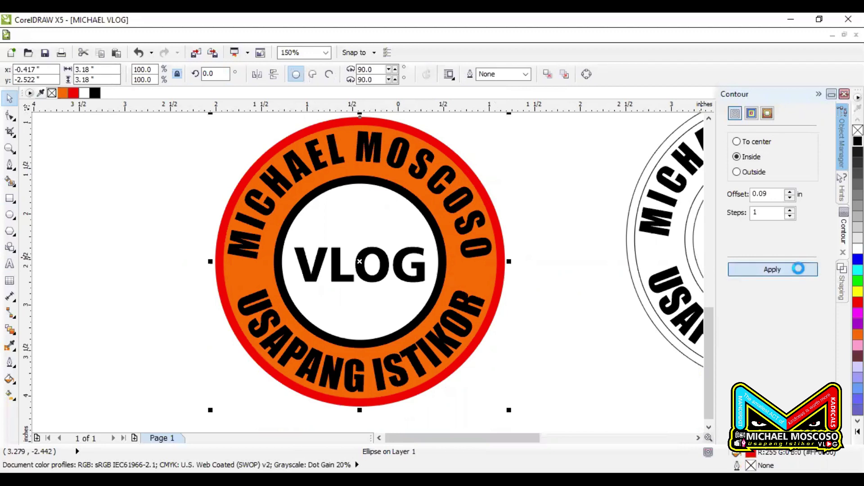
left_click(755, 171)
left_click(782, 272)
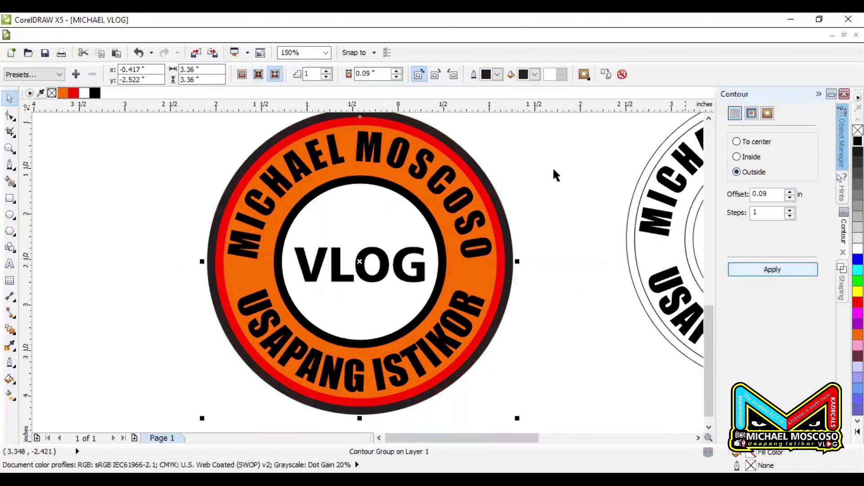
Break the contour group apart and colour the new outer ring yellow
left_click(147, 36)
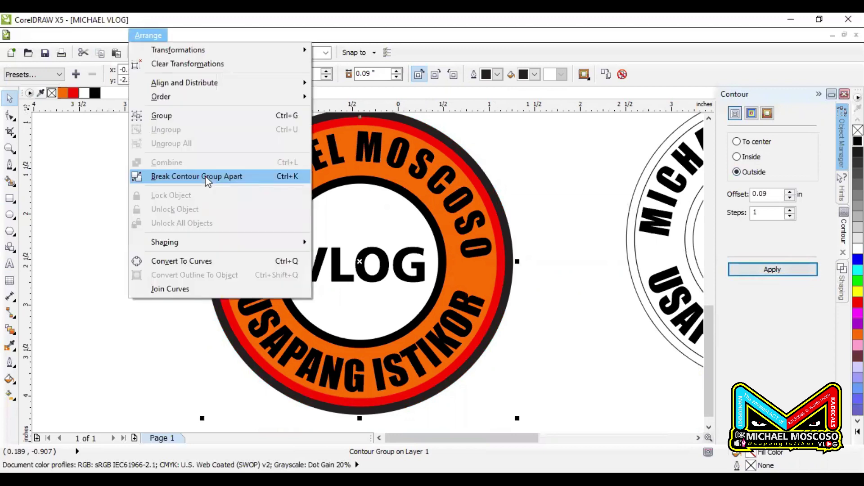
left_click(212, 173)
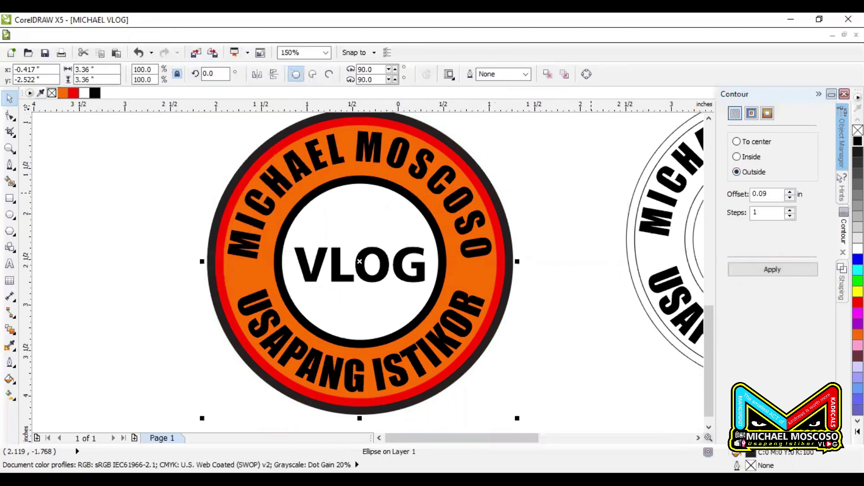
left_click(857, 292)
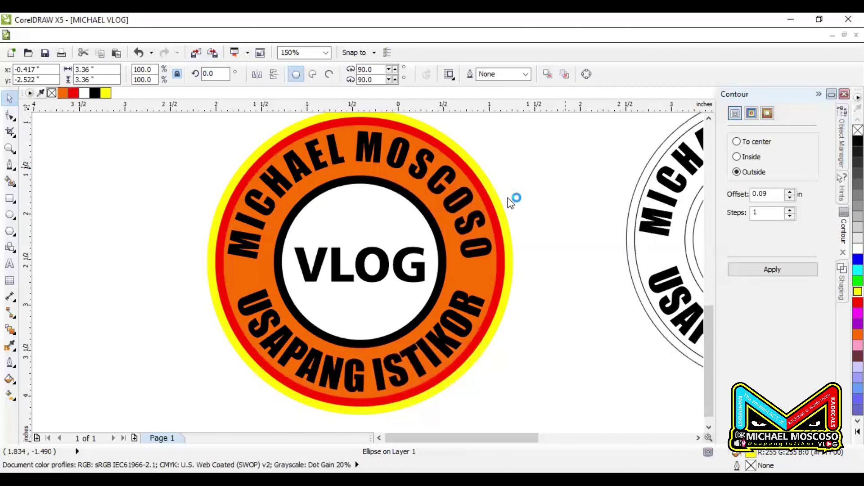
left_click(514, 199)
scroll(300, 277, "down", 1)
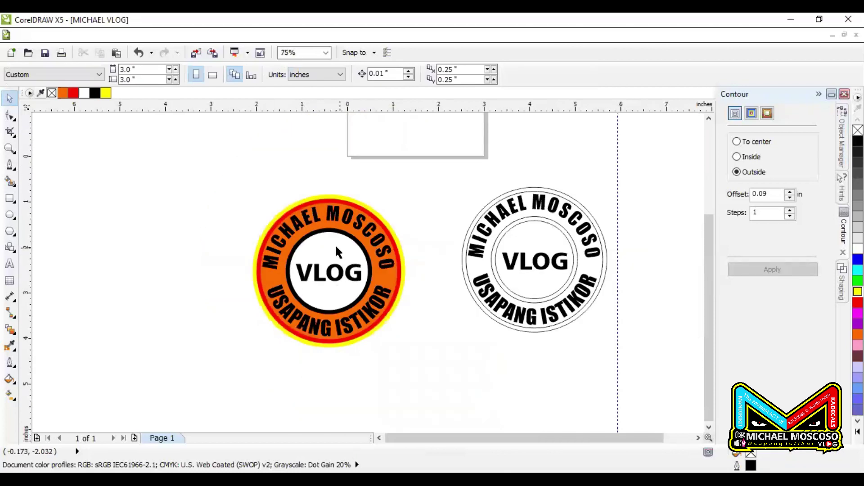
Draw a large rectangle over the left stamp and fill it black
left_click(9, 198)
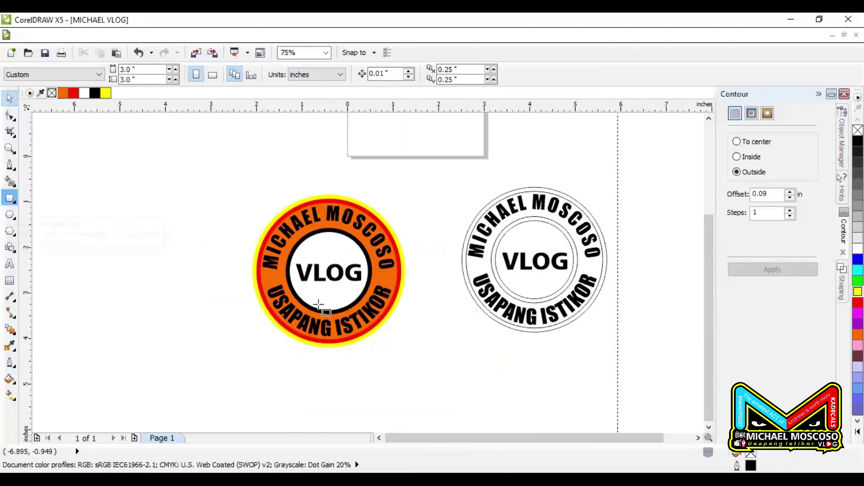
left_click_drag(316, 296, 123, 159)
mouse_move(70, 154)
left_mouse_down()
mouse_move(496, 366)
mouse_move(434, 380)
mouse_move(437, 386)
left_mouse_up()
key("space")
left_click(208, 266)
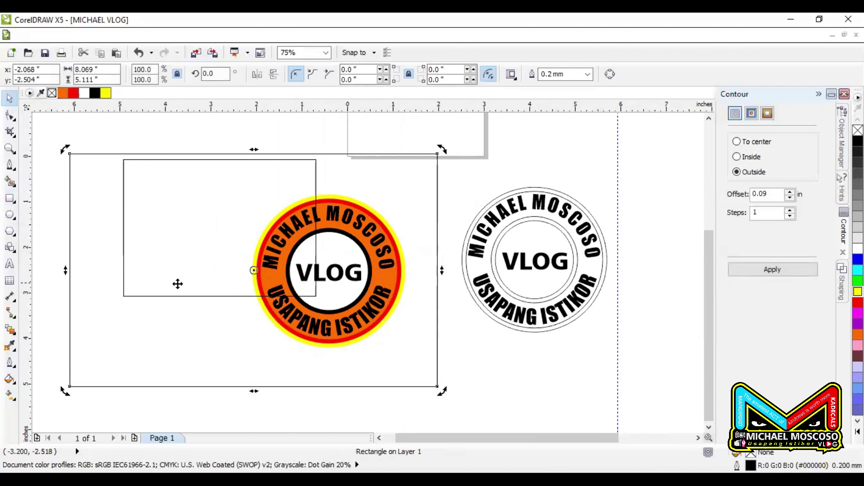
left_click(165, 297)
key("Delete")
left_click(126, 154)
left_click(95, 92)
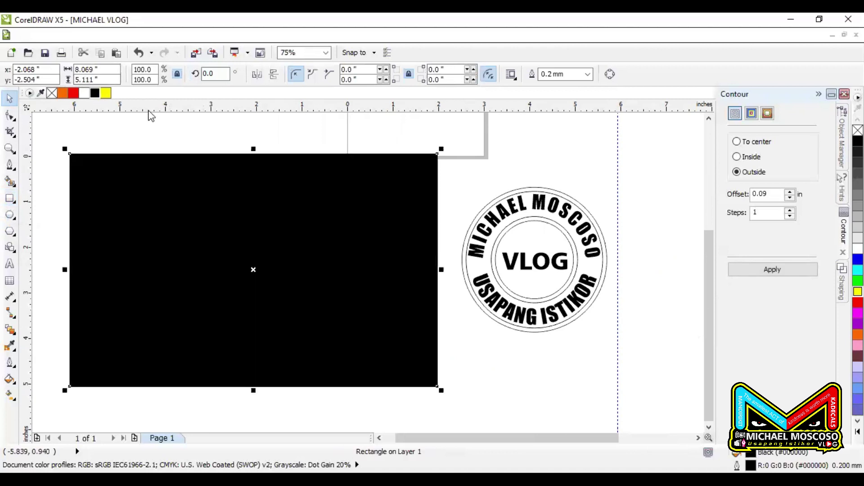
Widen the black rectangle leftward and move the coloured logo onto its left side
mouse_move(122, 244)
left_mouse_down()
mouse_move(189, 252)
mouse_move(122, 240)
left_mouse_up()
mouse_move(61, 266)
left_mouse_down()
mouse_move(170, 279)
mouse_move(51, 270)
left_mouse_up()
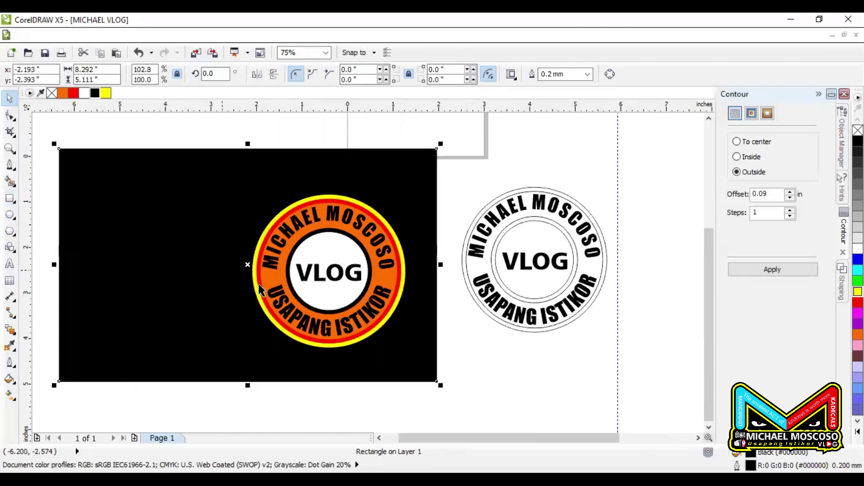
left_click_drag(209, 162, 485, 430)
left_click_drag(367, 296, 278, 294)
left_click(363, 411)
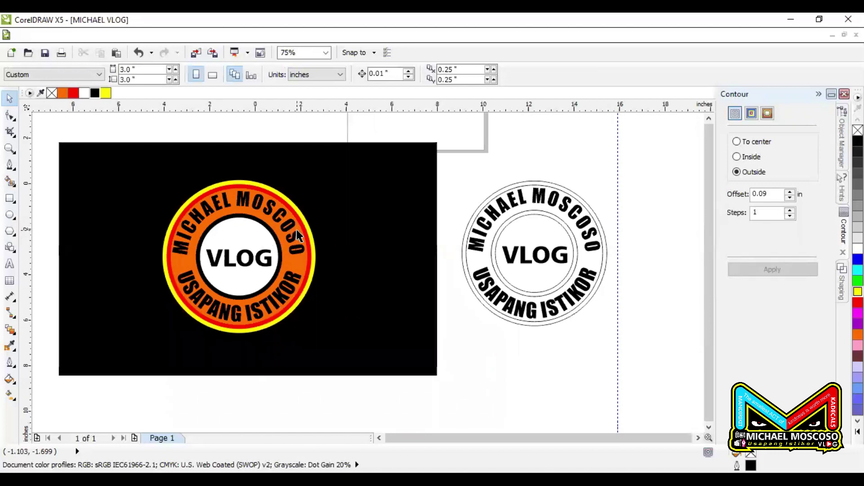
Move the outline-only logo right and down, the empty circle down-left, and the black rectangle right
scroll(295, 231, "down", 1)
left_click(354, 201)
left_click_drag(322, 191, 409, 282)
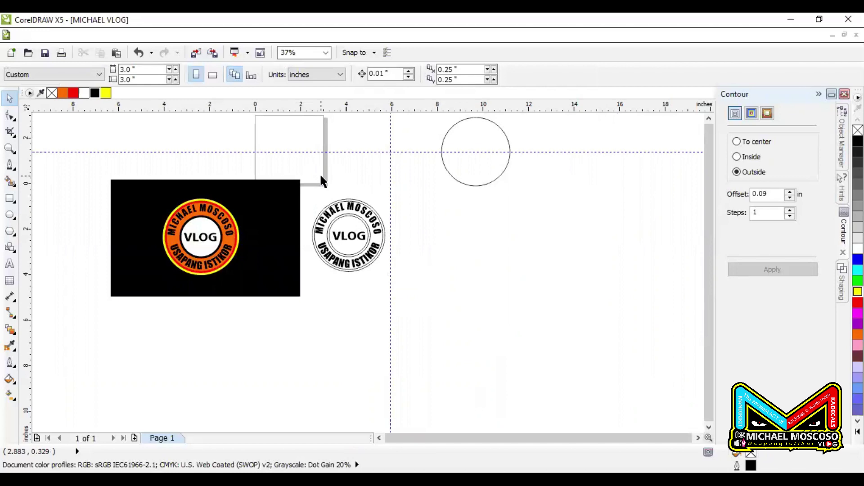
left_click_drag(296, 177, 431, 320)
left_click_drag(315, 205, 523, 232)
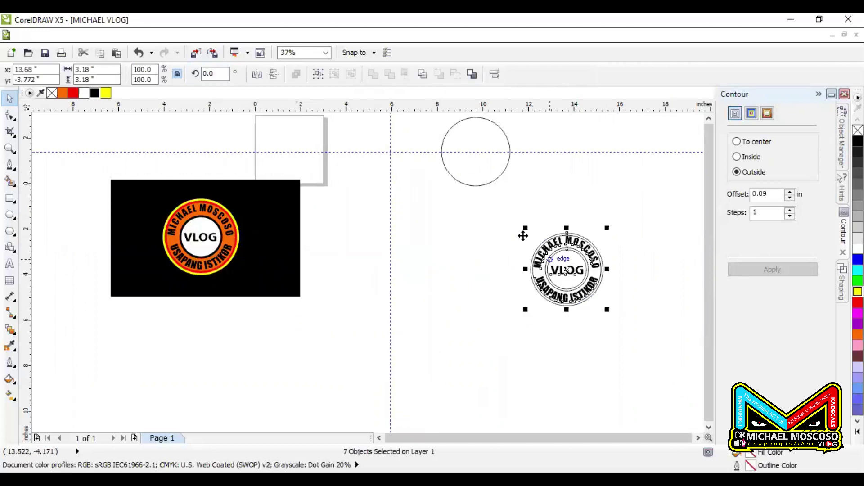
left_click_drag(480, 172, 405, 250)
left_click_drag(269, 256, 304, 263)
key("Escape")
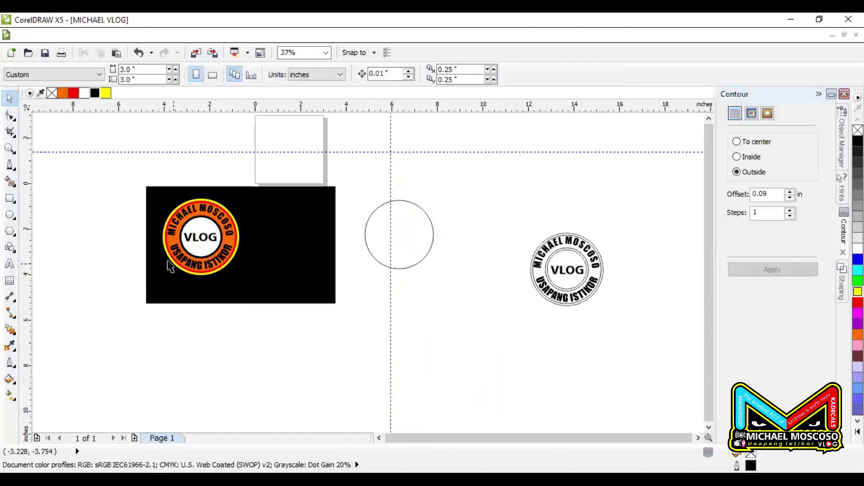
Widen the black rectangle to about 9.4 inches from its right side
scroll(169, 264, "up", 2)
left_click(388, 191)
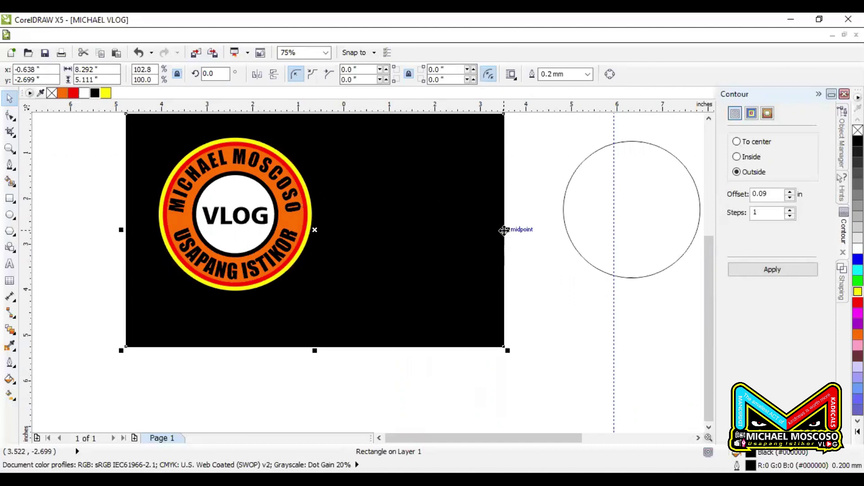
left_click_drag(507, 231, 555, 245)
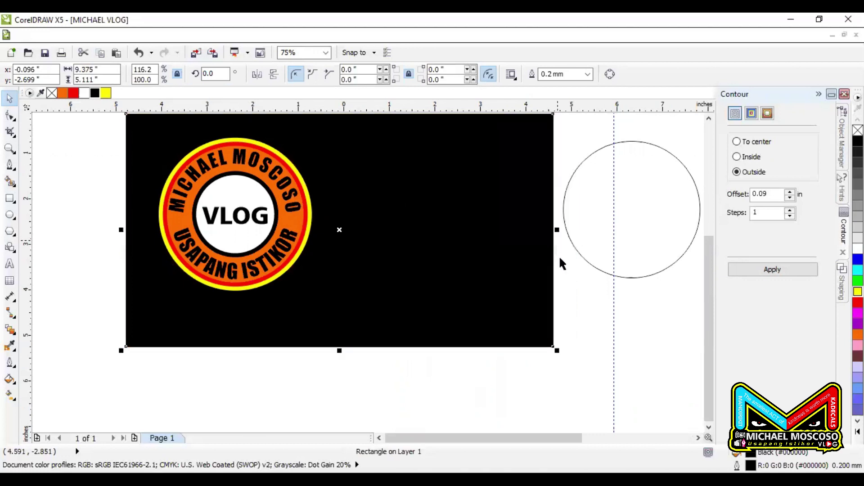
key("Escape")
scroll(267, 245, "down", 1)
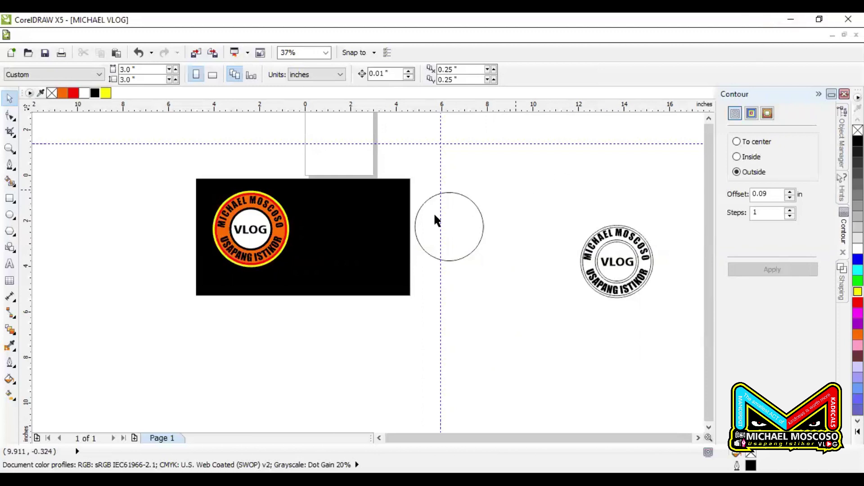
Place the empty circle just right of the black rectangle and start a text line below it
left_click_drag(461, 239, 478, 243)
left_click(527, 206)
left_click_drag(537, 178, 423, 309)
left_click(96, 319)
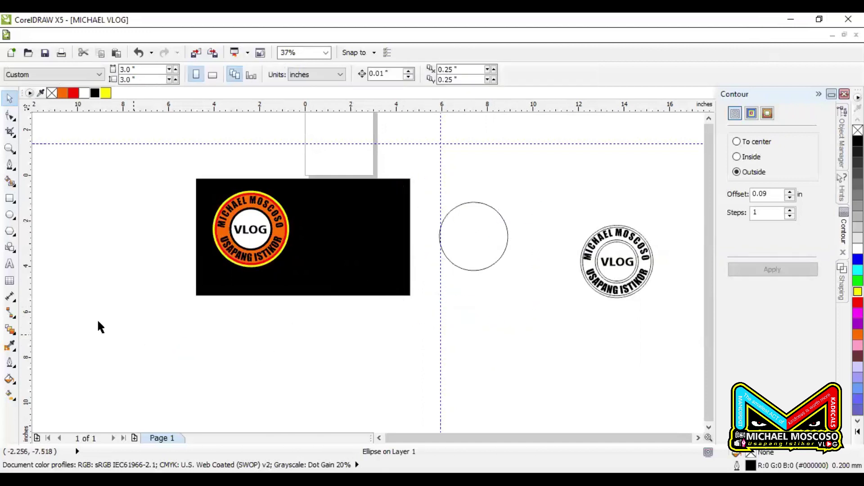
left_click(241, 347)
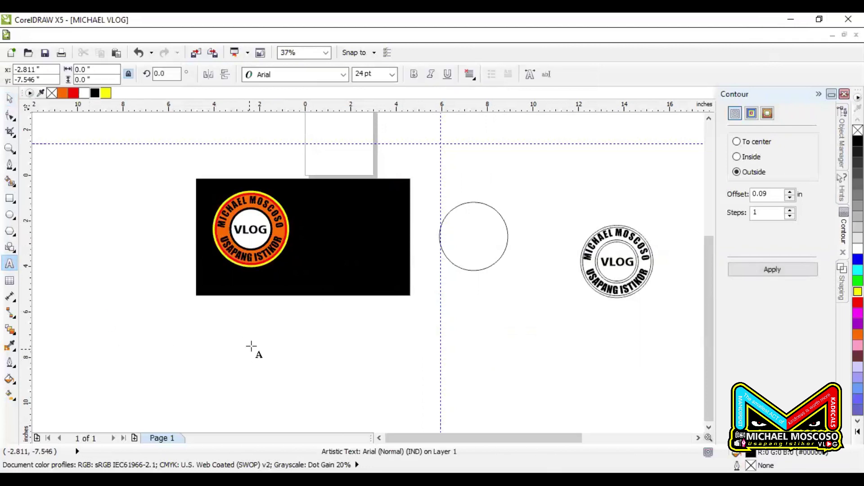
scroll(250, 347, "up", 2)
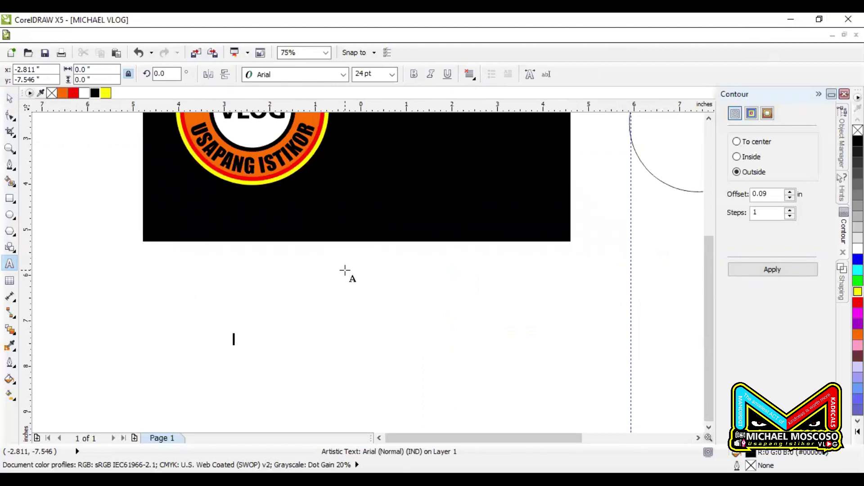
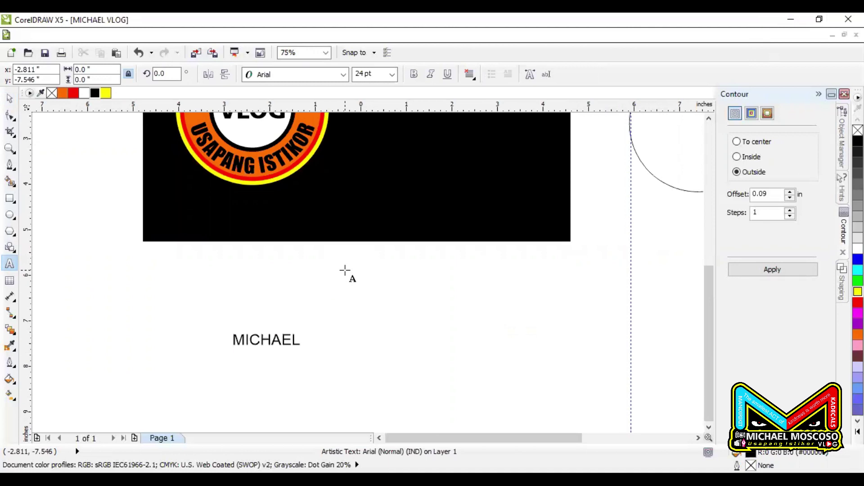
left_click(9, 98)
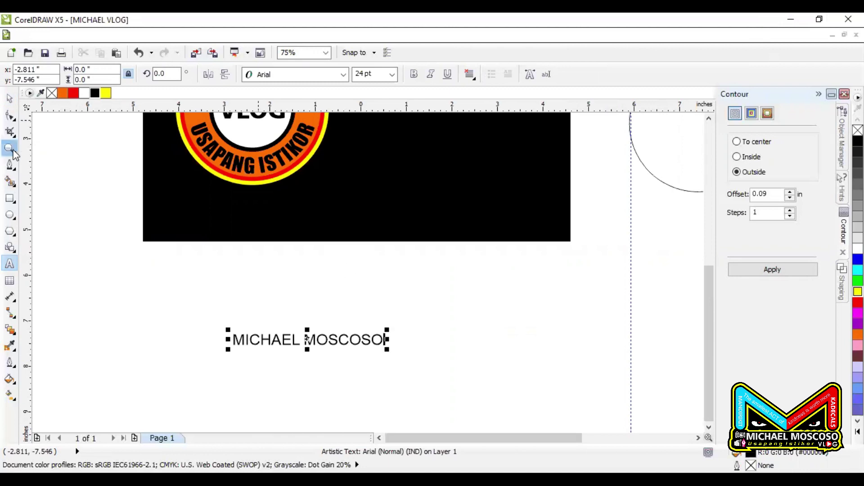
scroll(274, 245, "down", 2)
left_click_drag(333, 285, 433, 275)
left_click(316, 79)
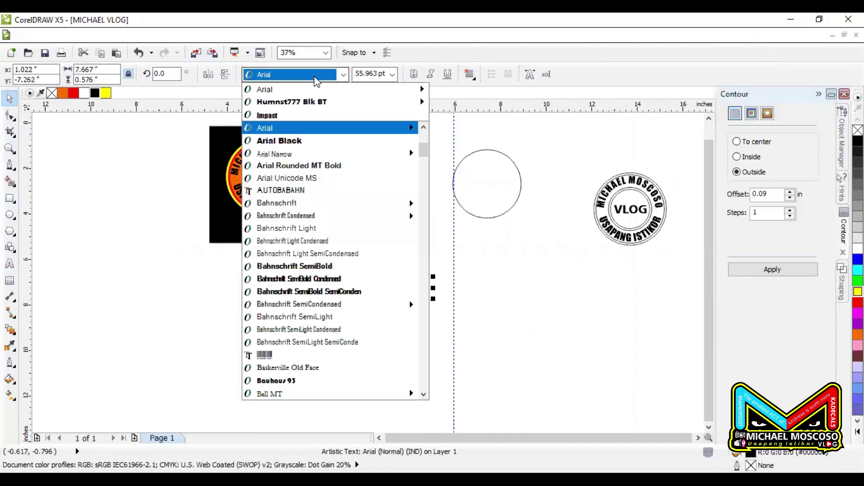
left_click(281, 111)
Enlarge the Impact name to about 218 pt, 22.7 inches wide, and position it below the black rectangle
left_click_drag(392, 300, 603, 342)
left_click_drag(532, 308, 472, 314)
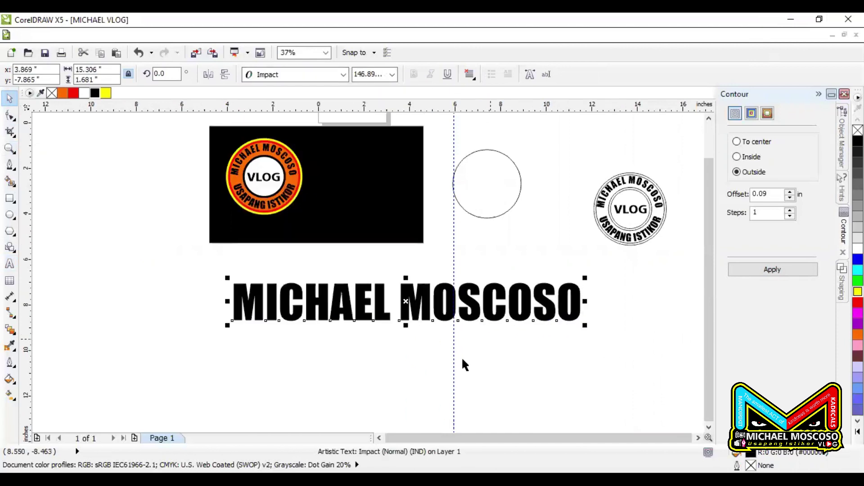
left_click_drag(454, 360, 698, 288)
left_click_drag(423, 315, 355, 310)
left_click_drag(520, 323, 604, 384)
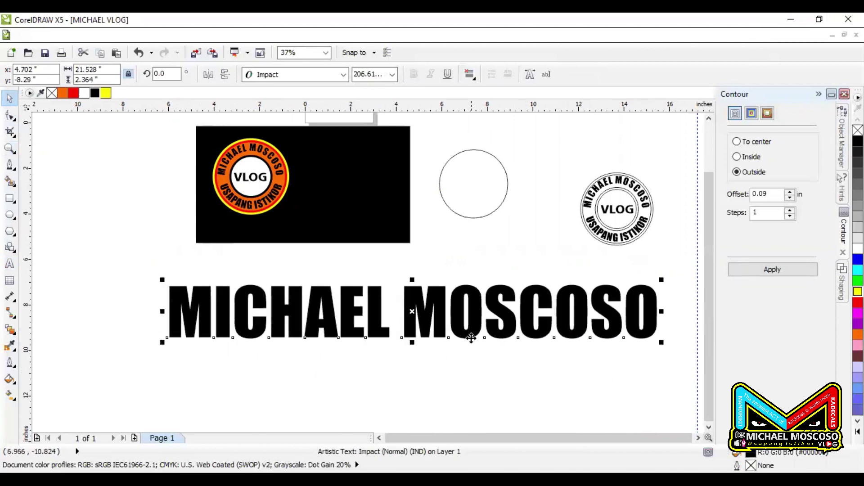
left_click_drag(417, 330, 374, 329)
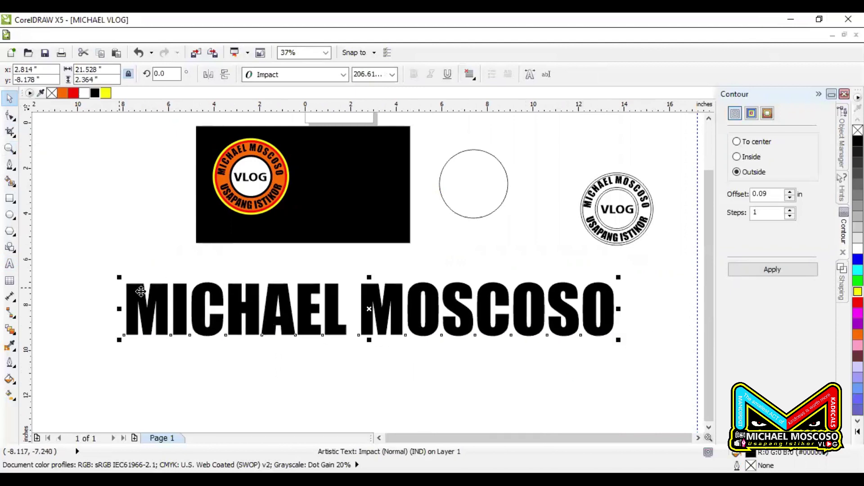
left_click_drag(119, 339, 95, 358)
mouse_move(363, 315)
left_mouse_down()
mouse_move(377, 315)
mouse_move(366, 307)
left_mouse_up()
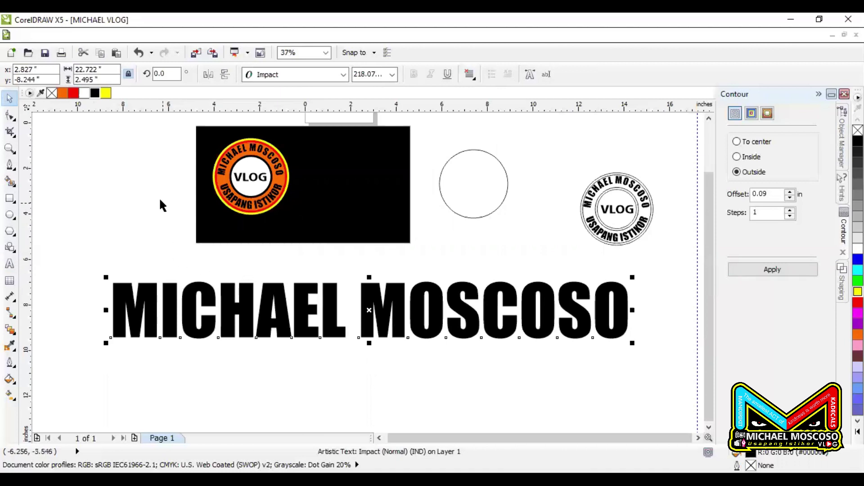
Draw a 25.556 by 1.083 inch rectangle across the name, covering the letters' top band
left_click(10, 198)
left_click_drag(91, 252, 673, 302)
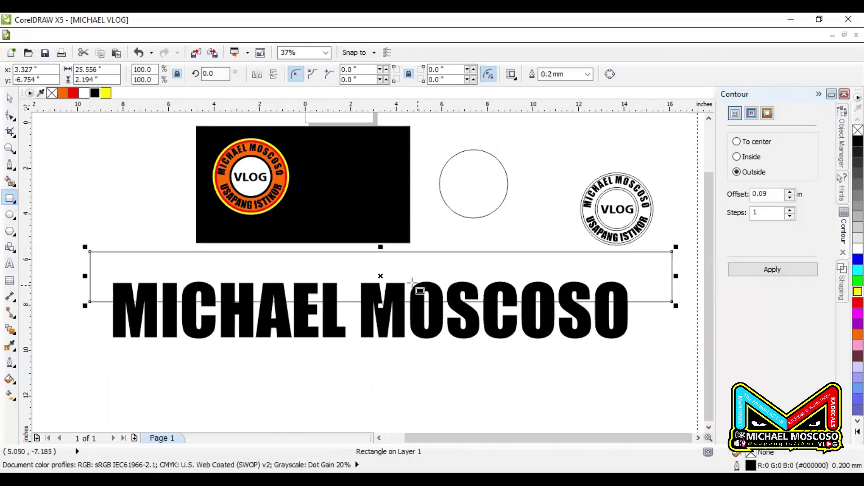
key("space")
left_click_drag(381, 252, 398, 278)
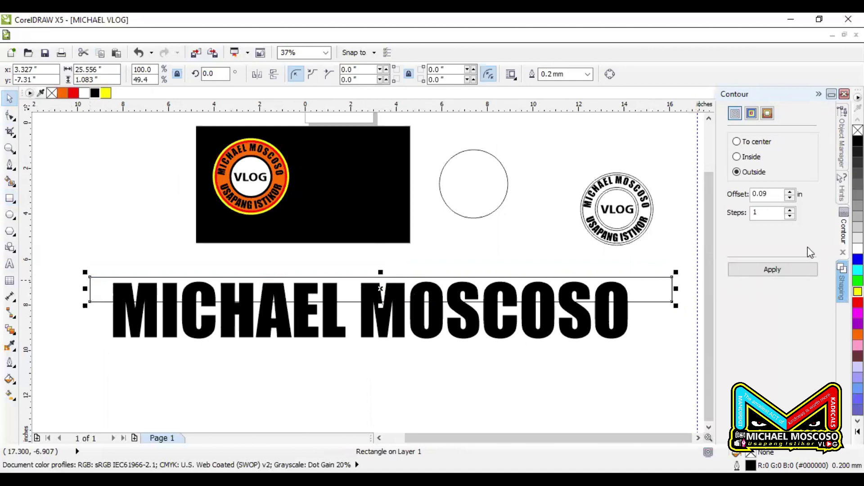
left_click(841, 282)
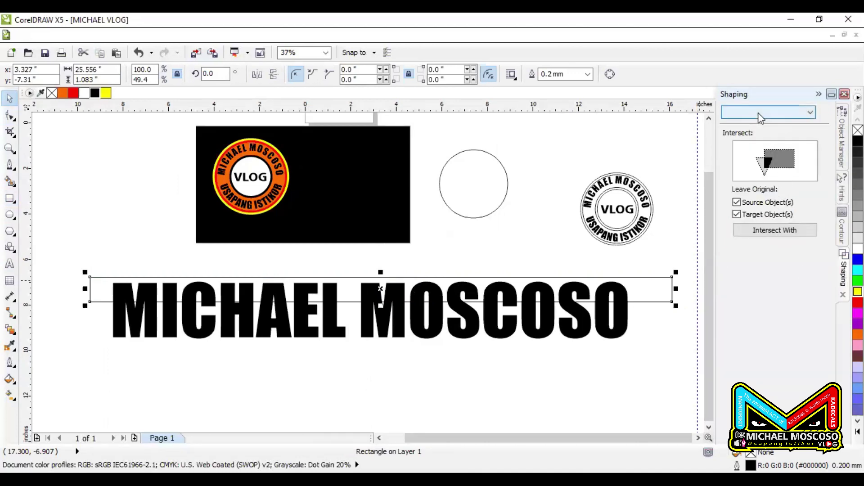
left_click(623, 333)
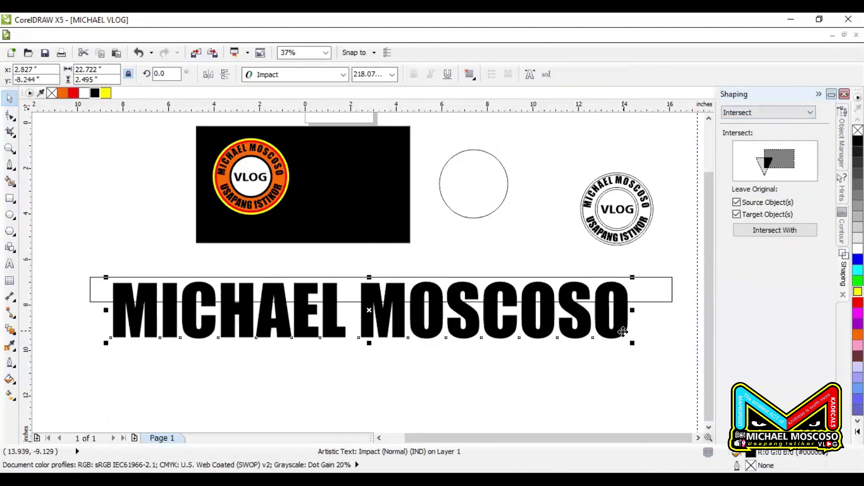
left_click(858, 302)
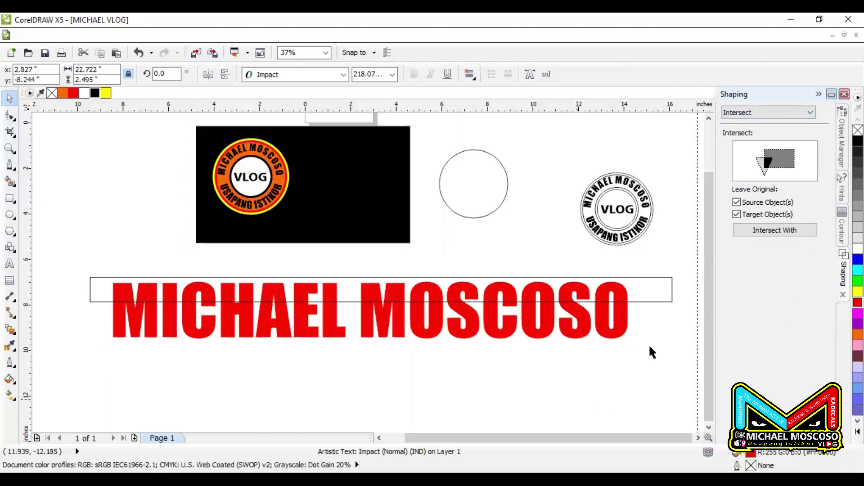
left_click(659, 293)
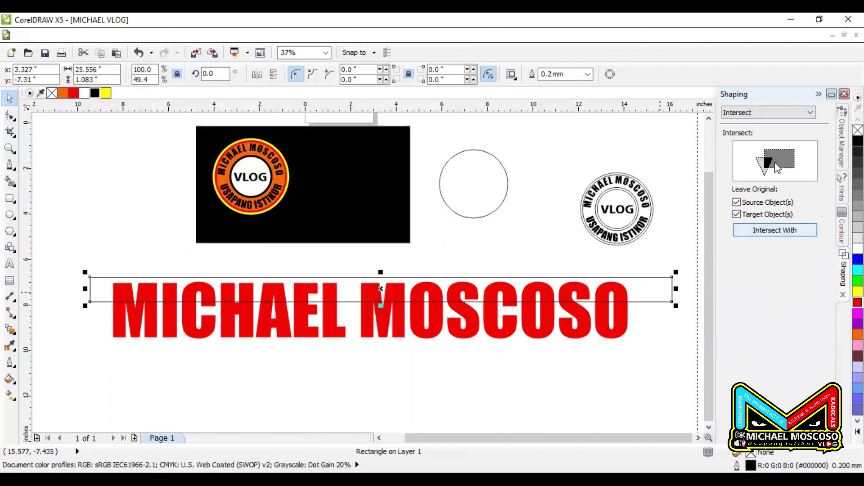
Intersect the strip with the red lettering to create a separate 22.597 by 0.855 inch top-band curve
left_click(767, 119)
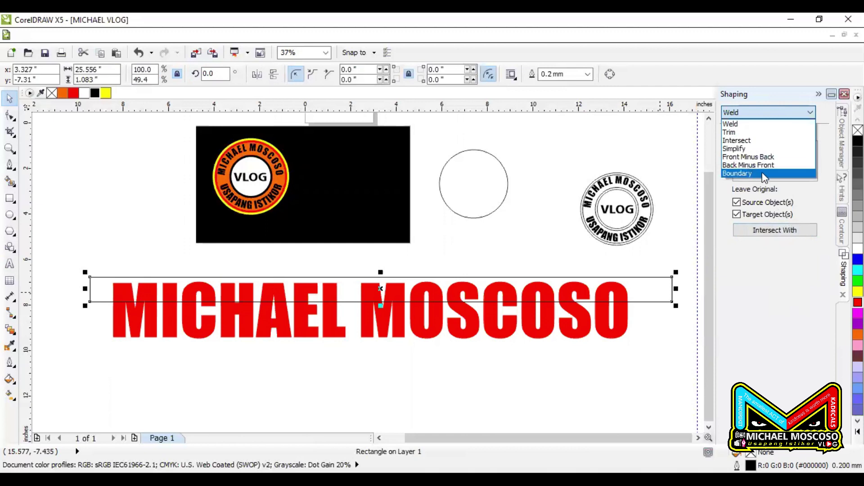
left_click(757, 140)
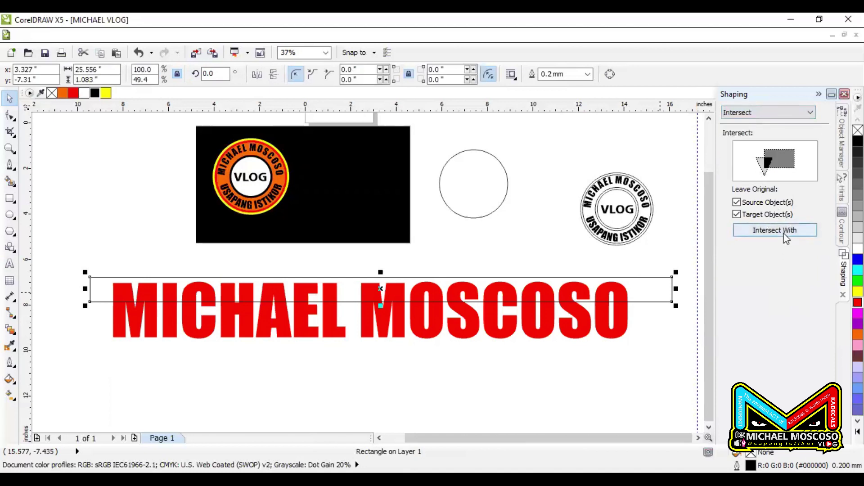
left_click(786, 234)
left_click(589, 330)
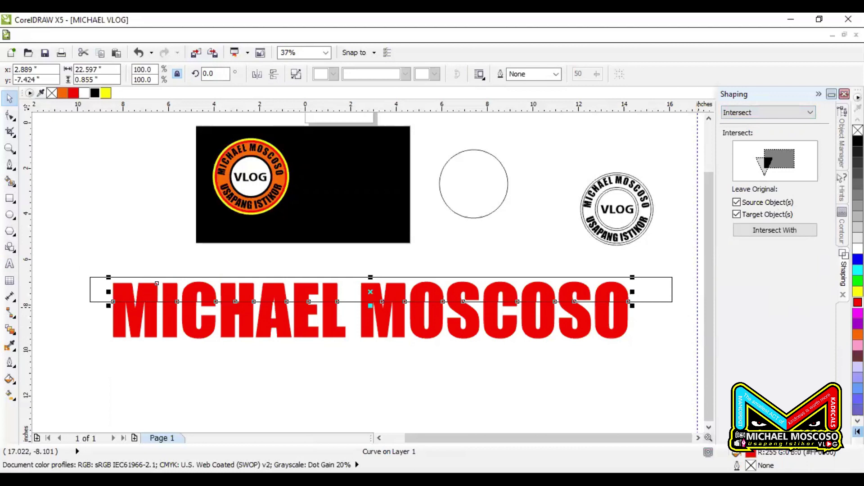
Colour the separated top band dark green (R:0 G:102 B:51), undoing an accidental move
left_click(857, 431)
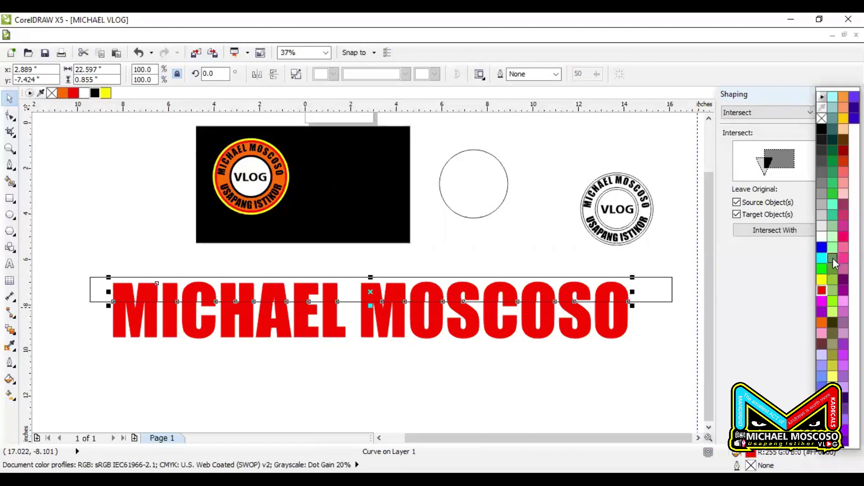
left_click(821, 267)
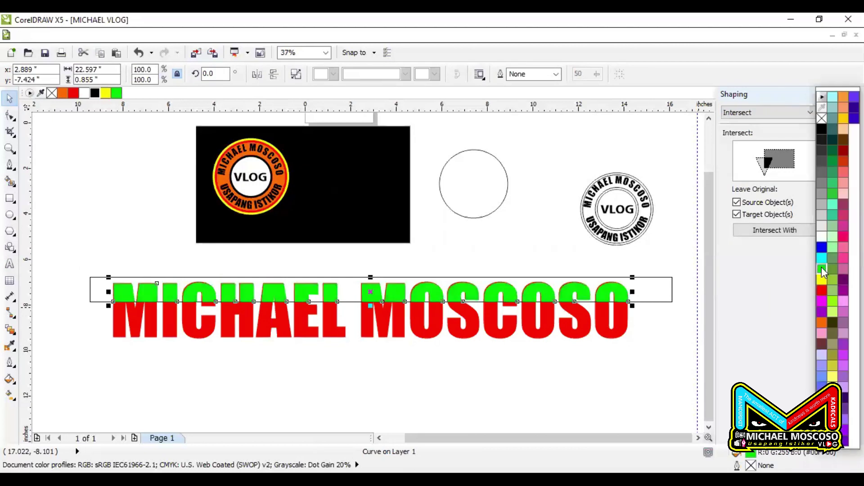
left_click(831, 187)
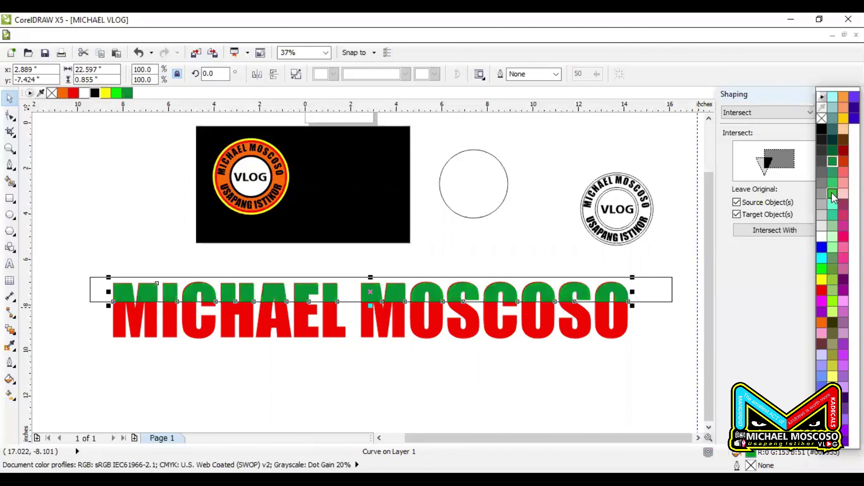
left_click(832, 194)
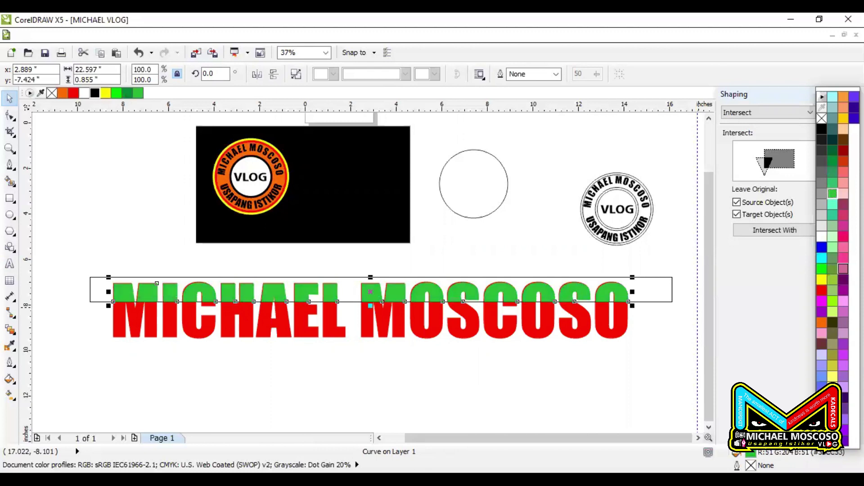
left_click(833, 149)
left_click(664, 292)
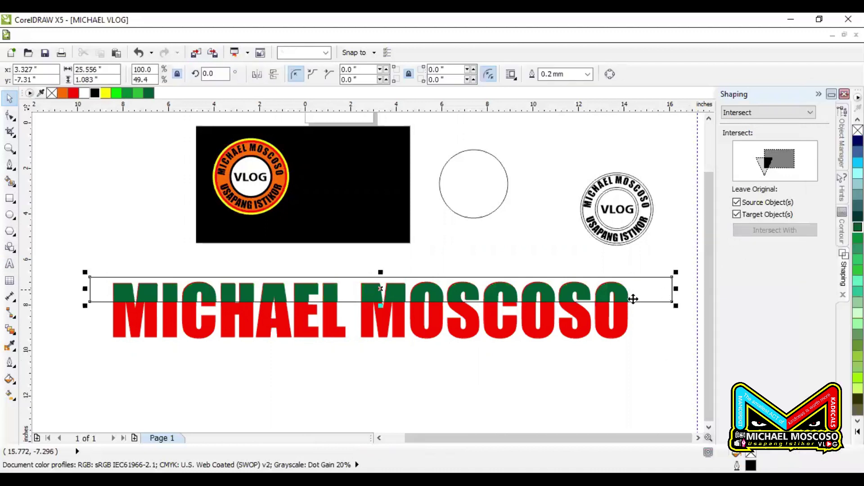
left_click(448, 292)
key("ctrl+z")
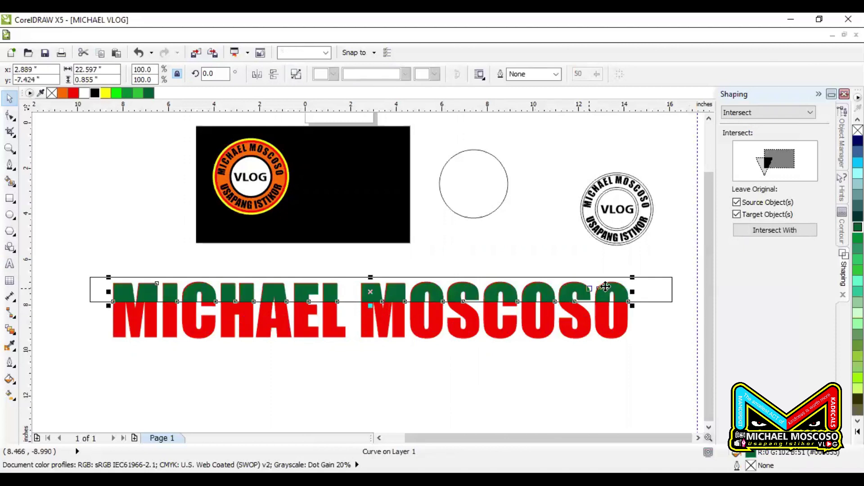
Move the strip over the lower letters, intersect it with the lettering, and colour that band yellow
left_click_drag(652, 293, 666, 331)
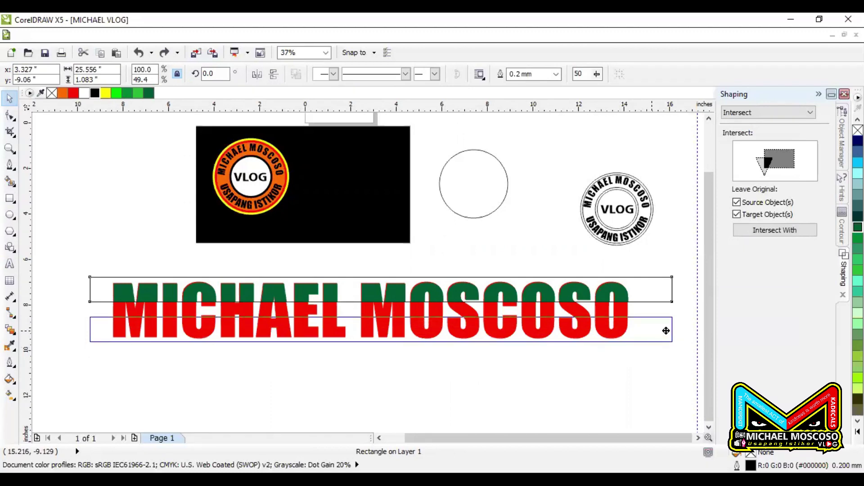
left_click_drag(666, 331, 666, 332)
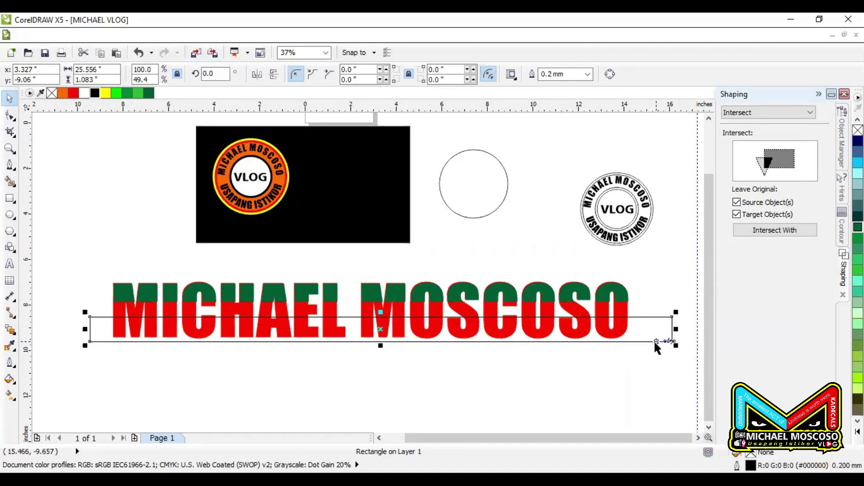
left_click(773, 230)
left_click(623, 316)
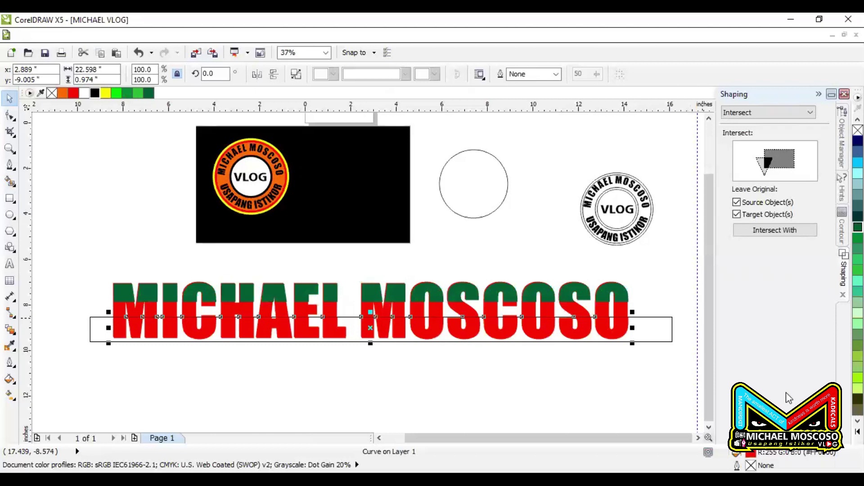
left_click(105, 93)
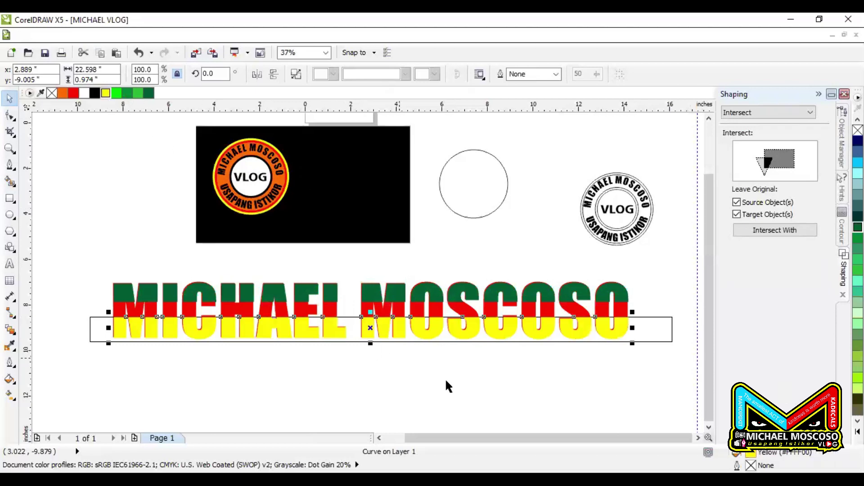
Marquee-select all three green, red and yellow parts of the name
left_click(446, 386)
left_click(649, 329)
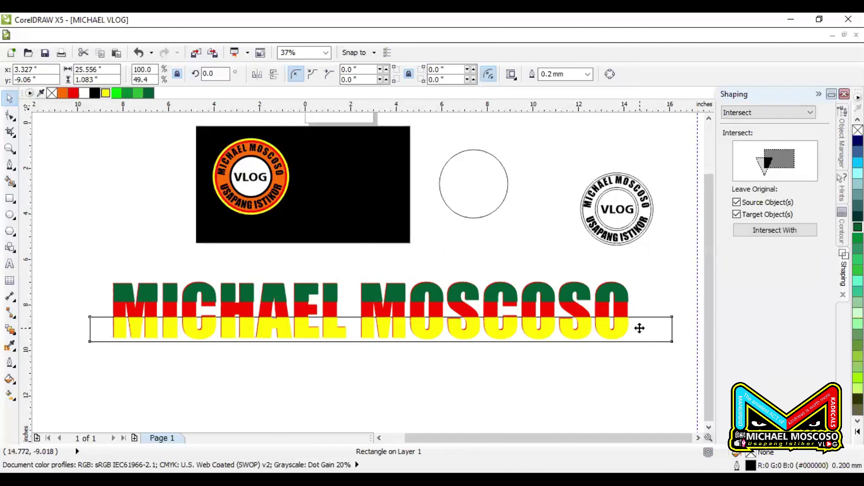
left_click(612, 350)
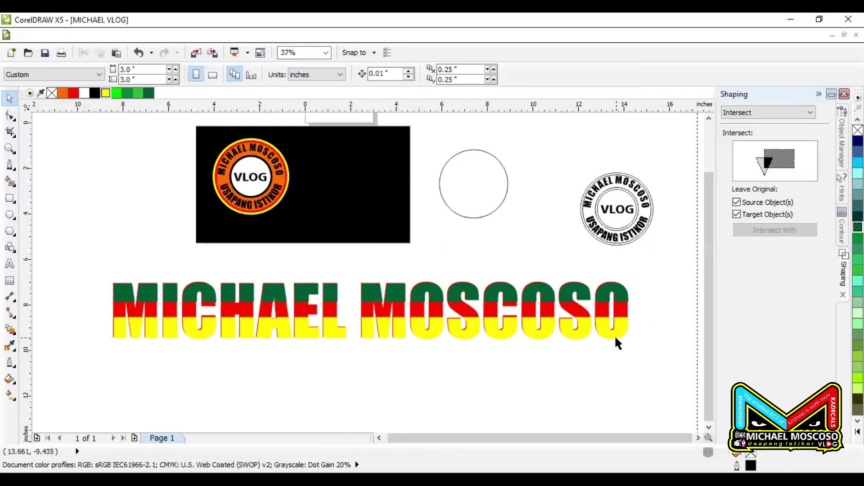
left_click_drag(642, 277, 72, 390)
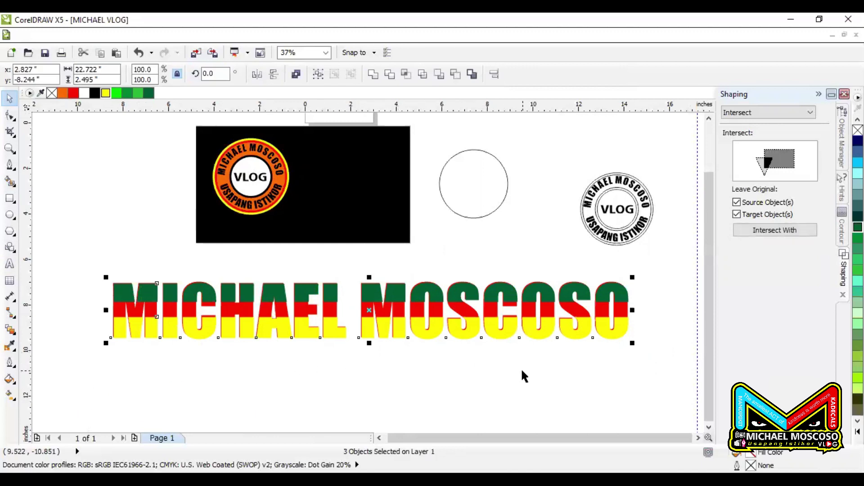
scroll(297, 332, "up", 3)
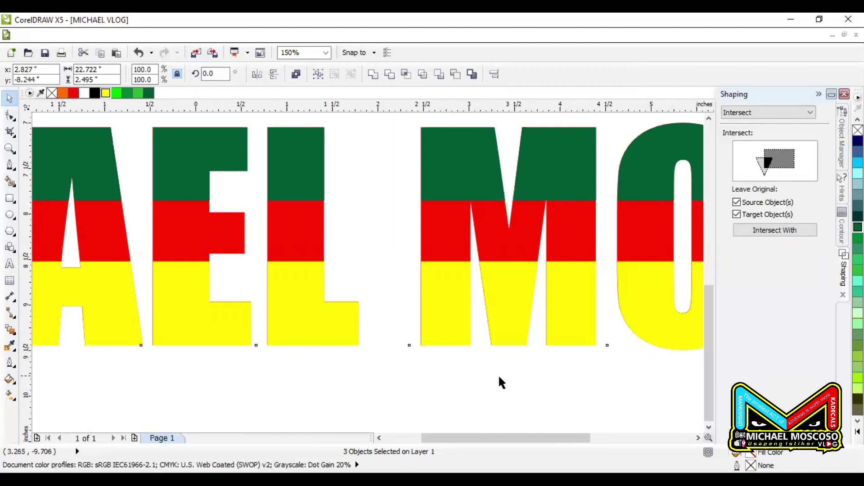
scroll(499, 378, "down", 3)
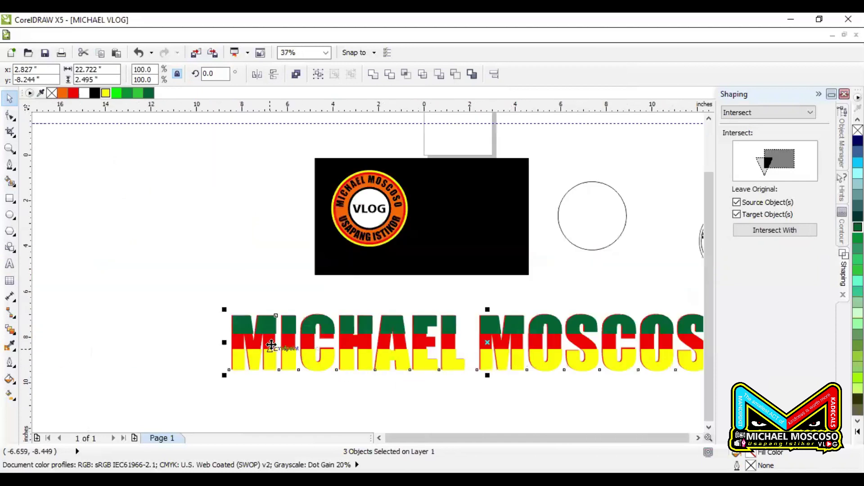
scroll(374, 193, "up", 5)
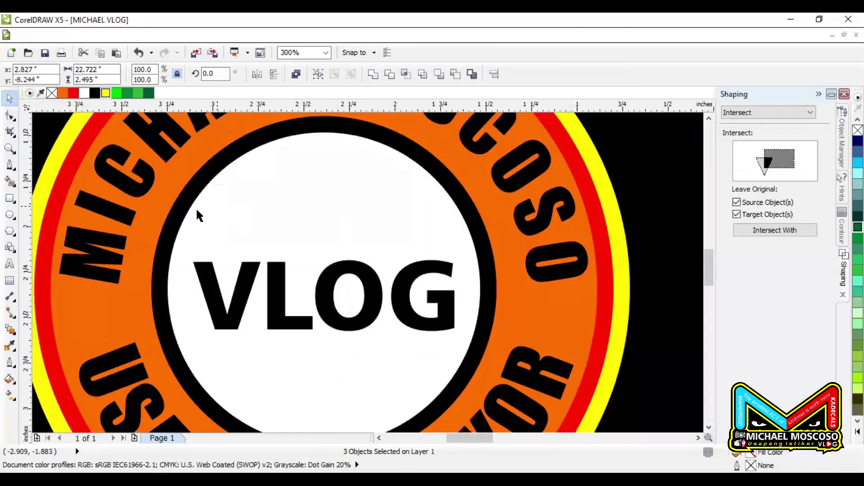
scroll(196, 212, "up", 3)
key("F4")
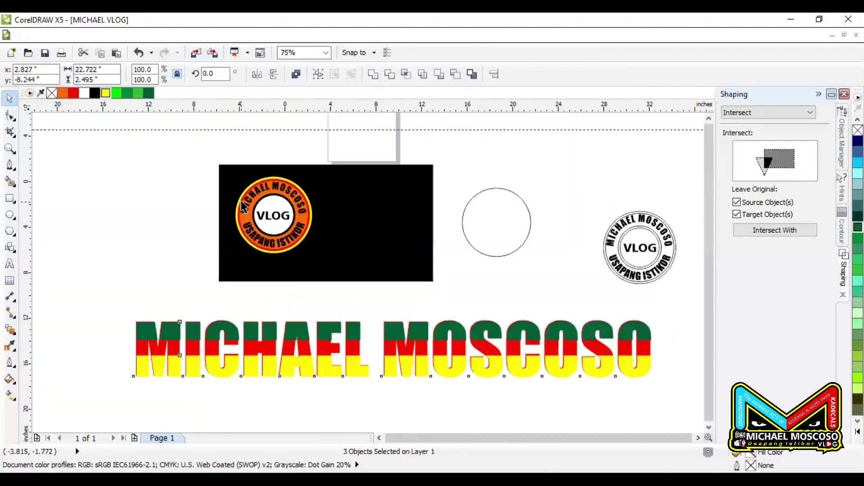
scroll(271, 220, "down", 1)
scroll(241, 252, "up", 1)
scroll(241, 268, "up", 6)
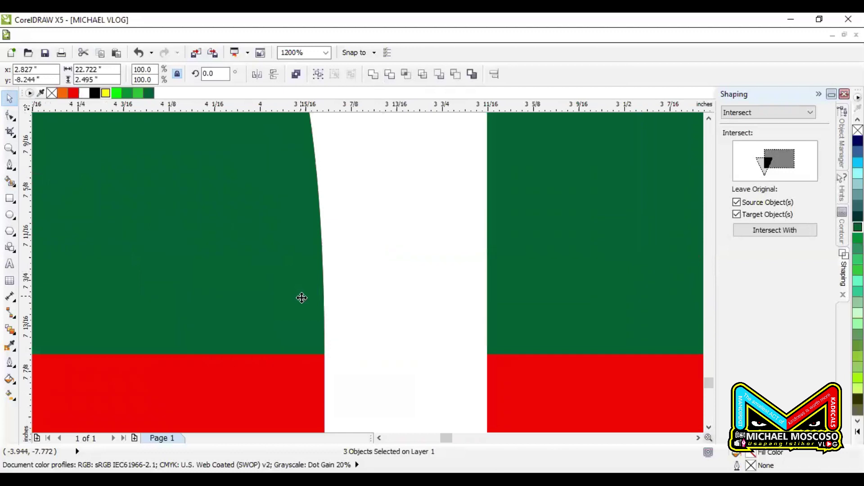
scroll(316, 339, "up", 2)
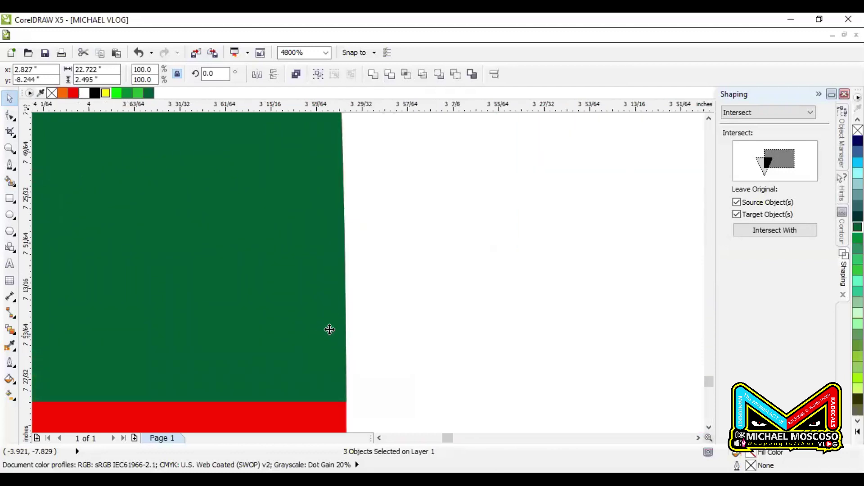
scroll(396, 252, "down", 2)
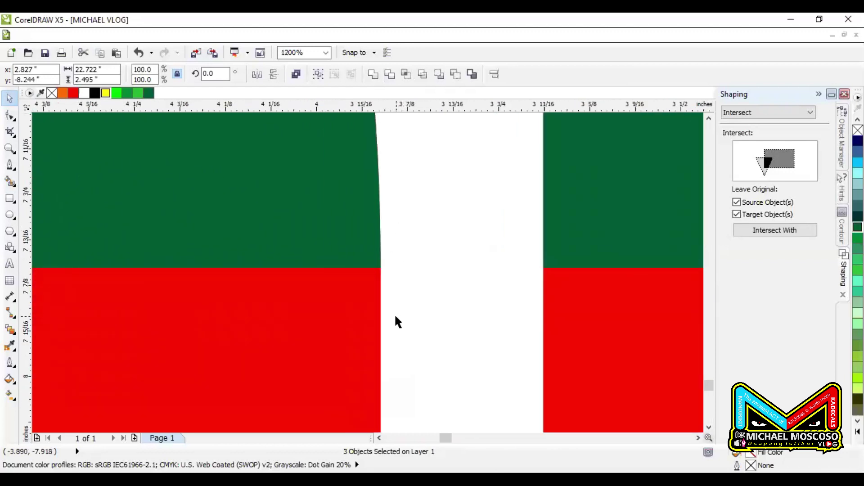
scroll(386, 270, "down", 2)
scroll(386, 306, "up", 3)
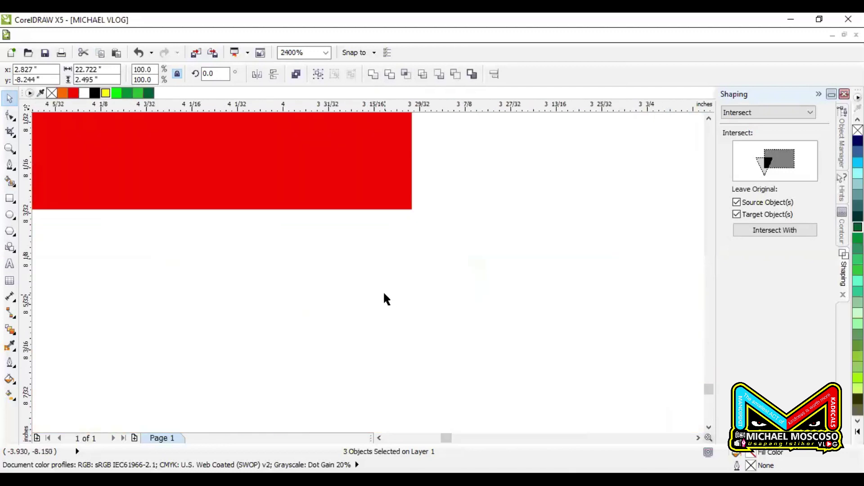
scroll(386, 299, "down", 4)
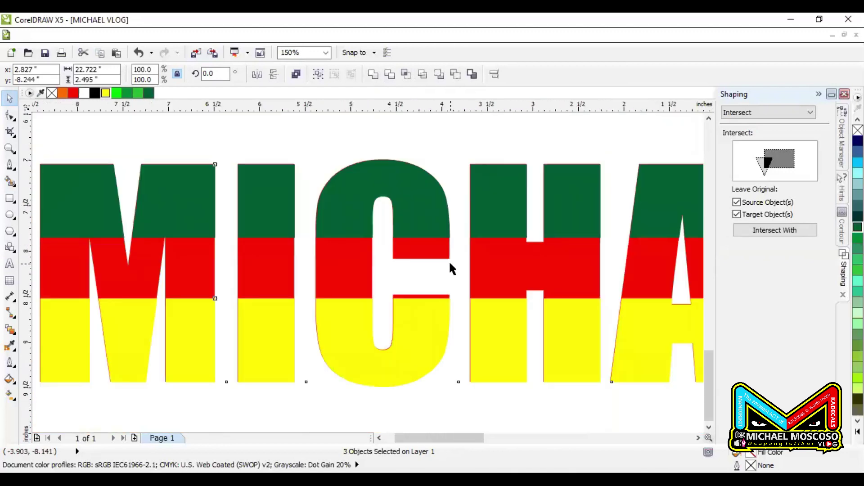
scroll(448, 261, "down", 3)
left_click(438, 340)
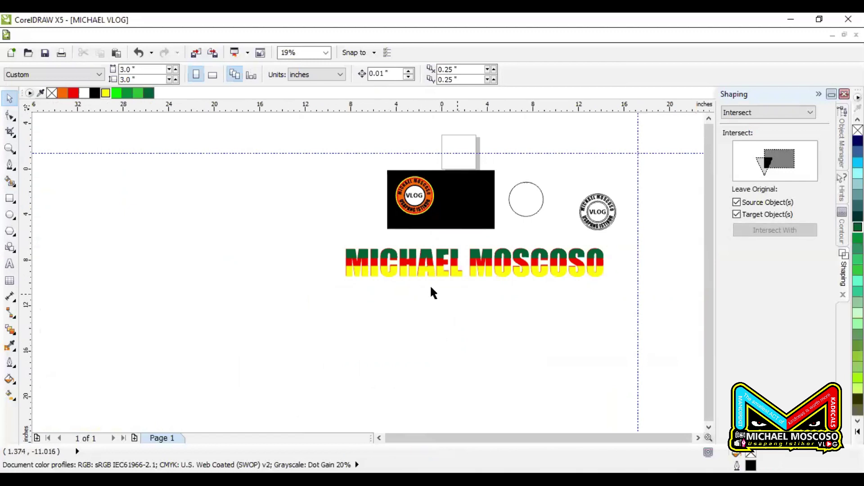
Drop a duplicate of the green-red-yellow name just below the original
left_click_drag(330, 238, 630, 306)
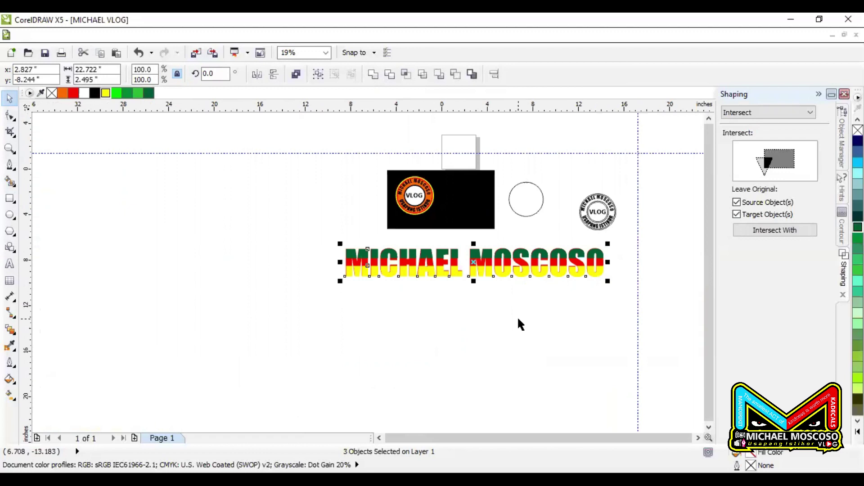
left_click_drag(492, 267, 488, 372)
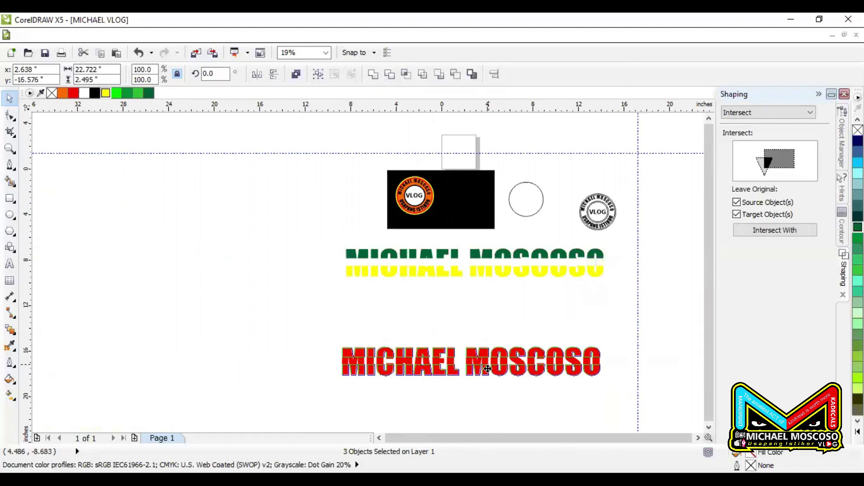
left_click(494, 409)
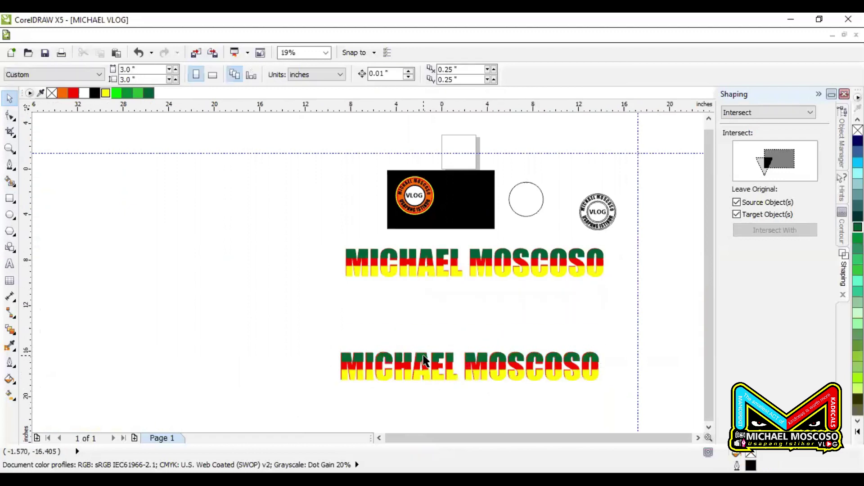
scroll(415, 377, "up", 2)
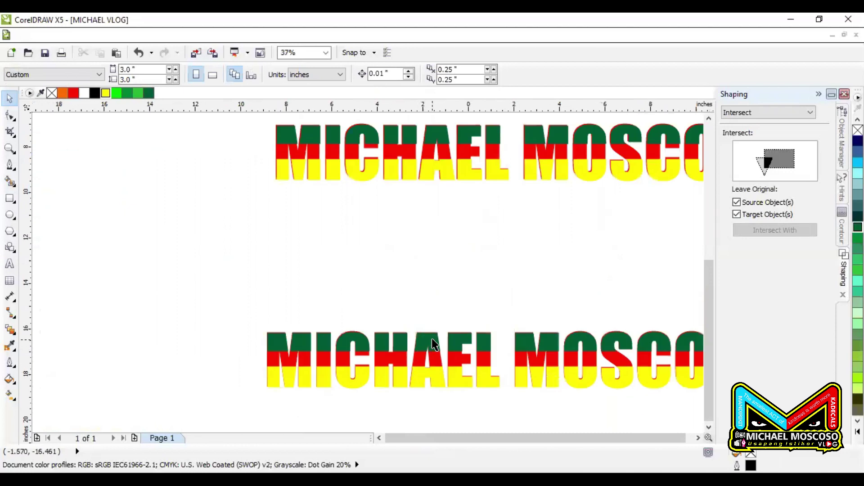
Pull the copy's green and yellow bands apart and shift its red name text left
left_click_drag(432, 345, 416, 281)
scroll(421, 373, "down", 2)
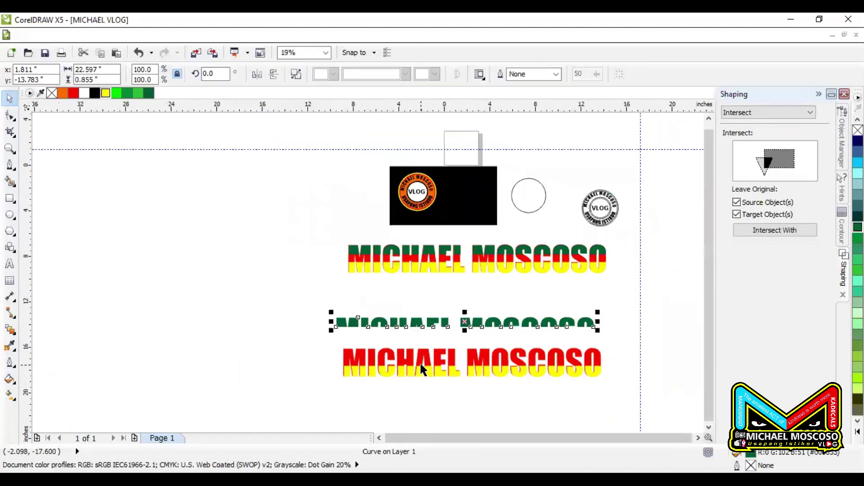
left_click_drag(423, 376, 426, 398)
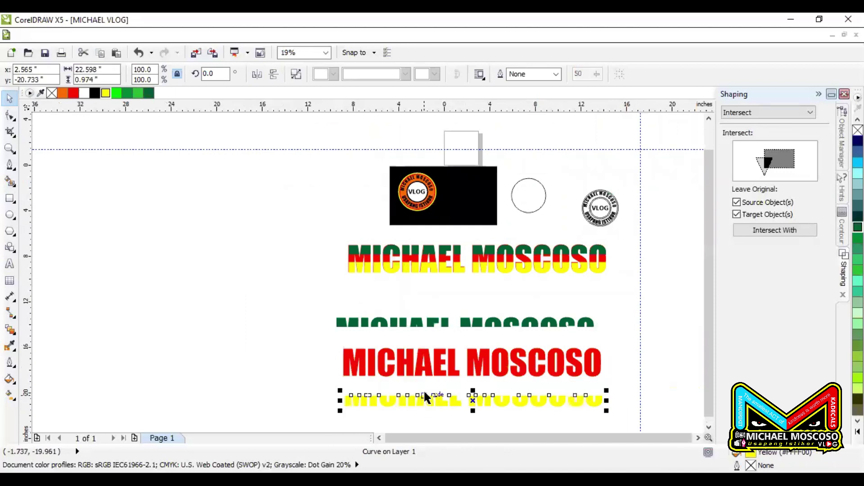
left_click(482, 370)
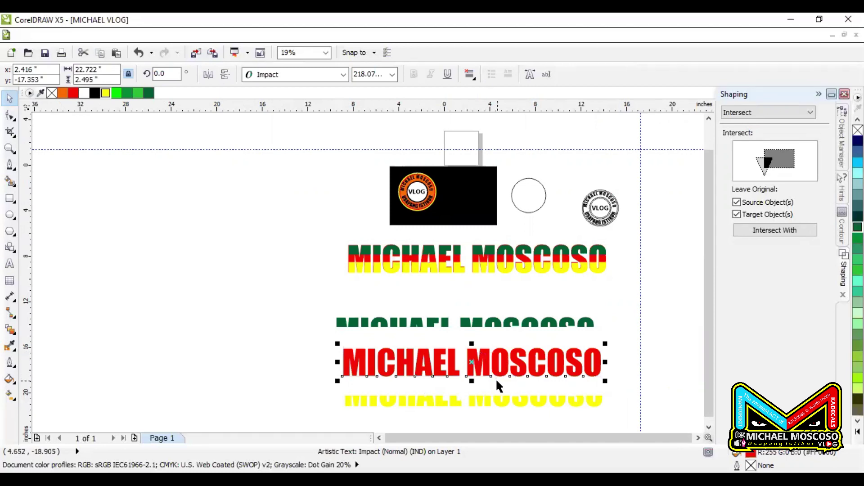
left_click_drag(500, 363, 543, 361)
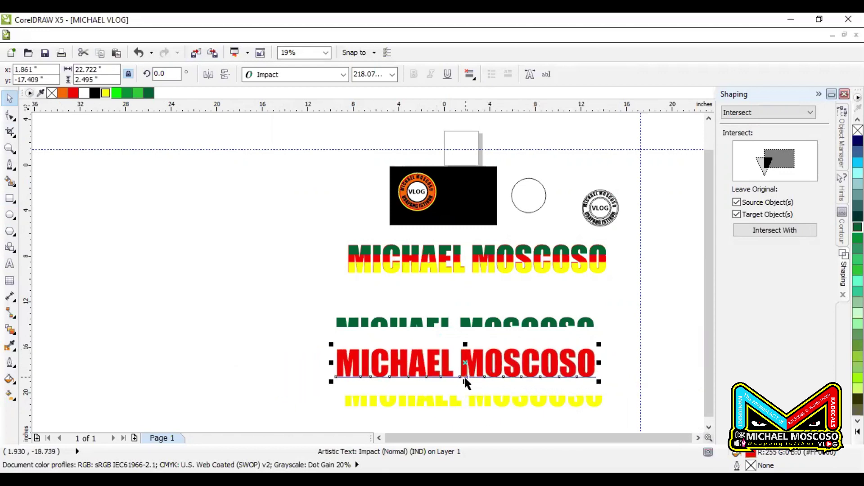
Stack the green band over the red text's top and the yellow band over its bottom, nudging into alignment
left_click(492, 325)
left_click(481, 398)
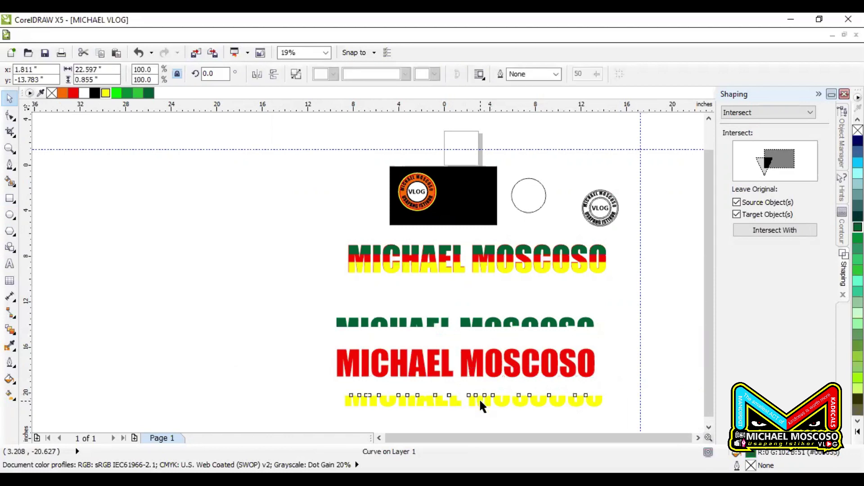
scroll(427, 380, "up", 2)
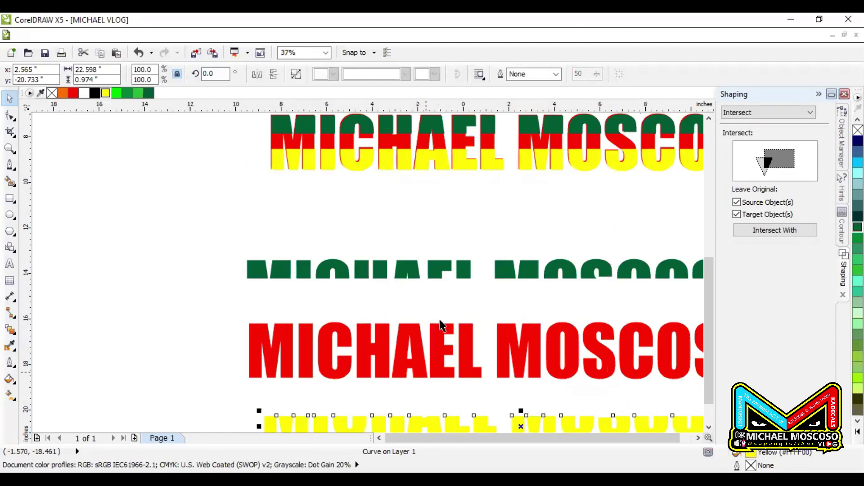
left_click_drag(438, 275, 431, 334)
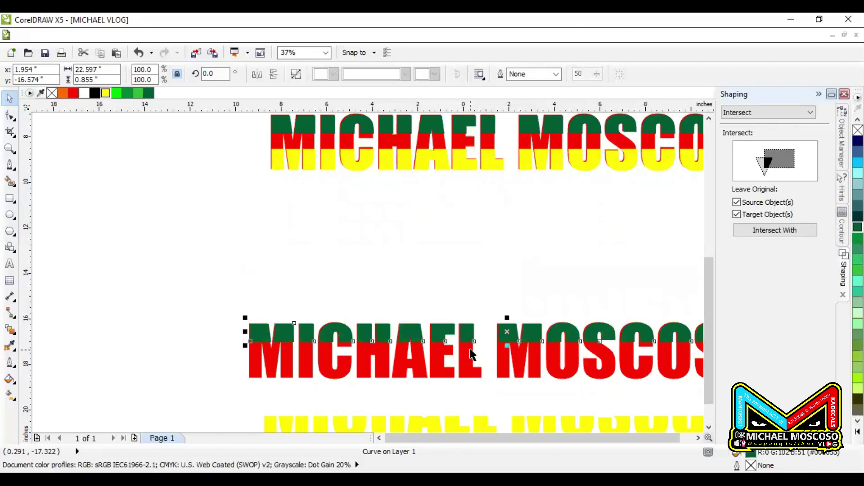
key("Left")
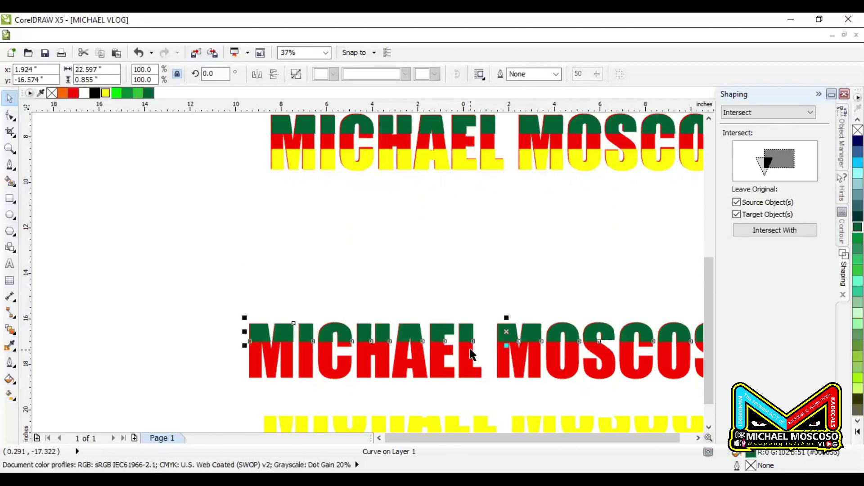
scroll(409, 256, "down", 1)
scroll(493, 340, "up", 1)
left_click_drag(472, 345, 458, 288)
key("ctrl+Left")
key("ctrl+Left")
key("ctrl+Down")
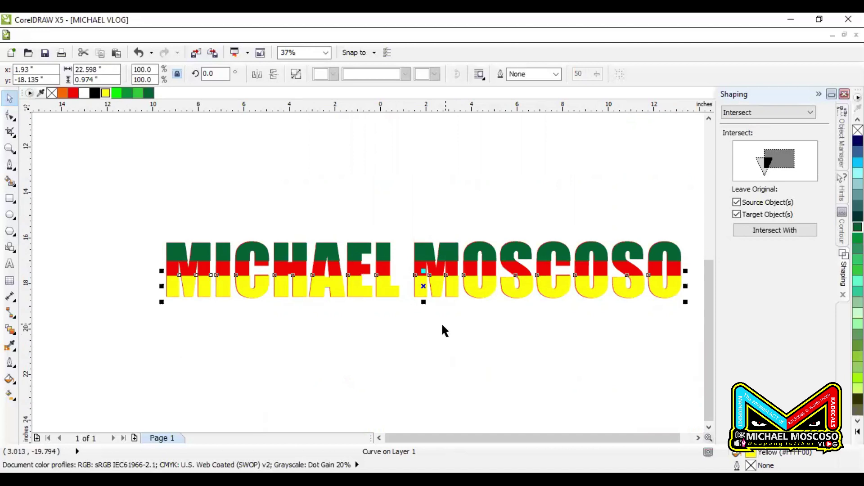
scroll(441, 322, "down", 2)
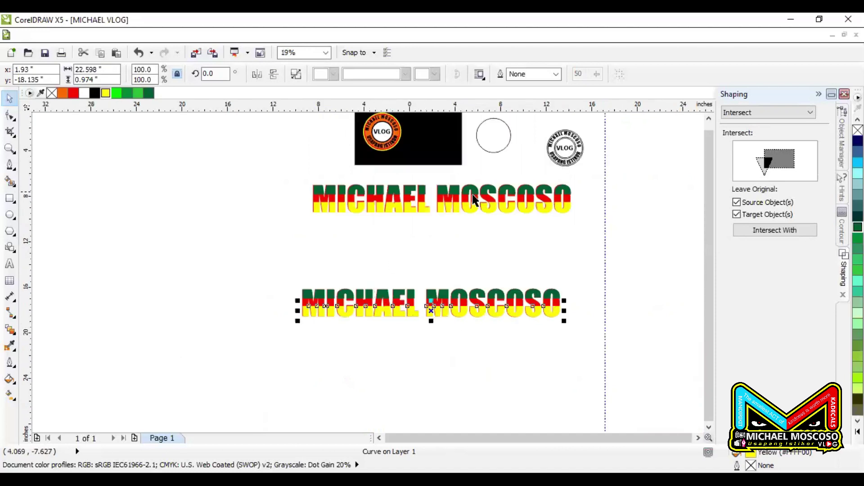
scroll(474, 201, "up", 2)
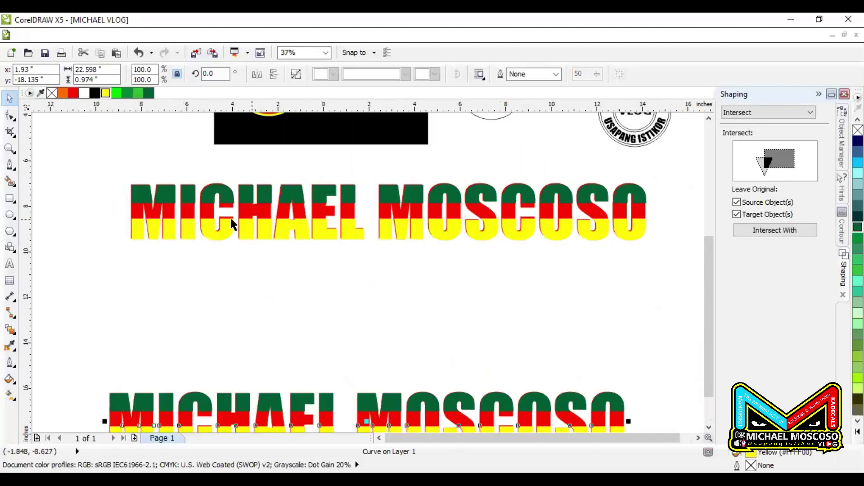
Draw a rectangle over the upper name and try a Trim on the red text, then undo it
left_click(11, 203)
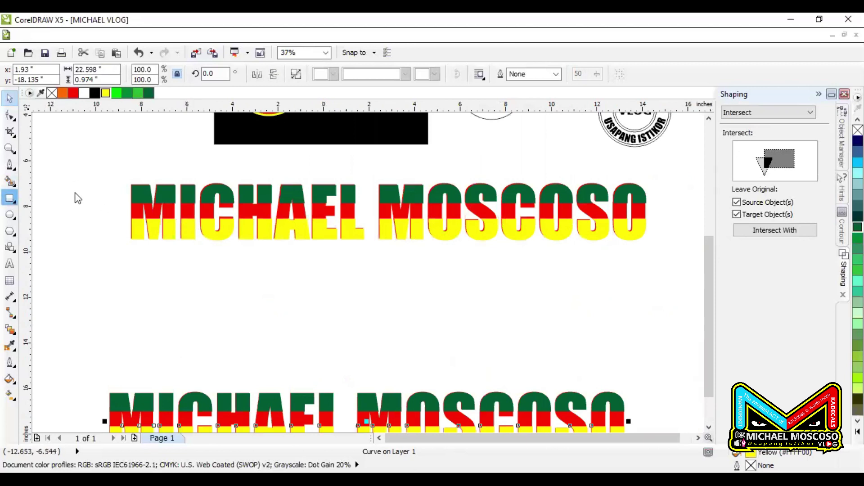
left_click_drag(106, 165, 670, 202)
left_click(806, 112)
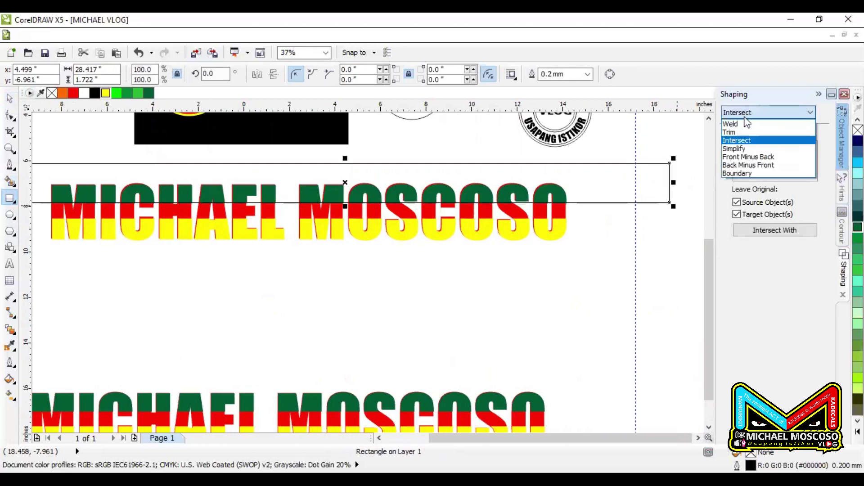
left_click(747, 129)
left_click(775, 230)
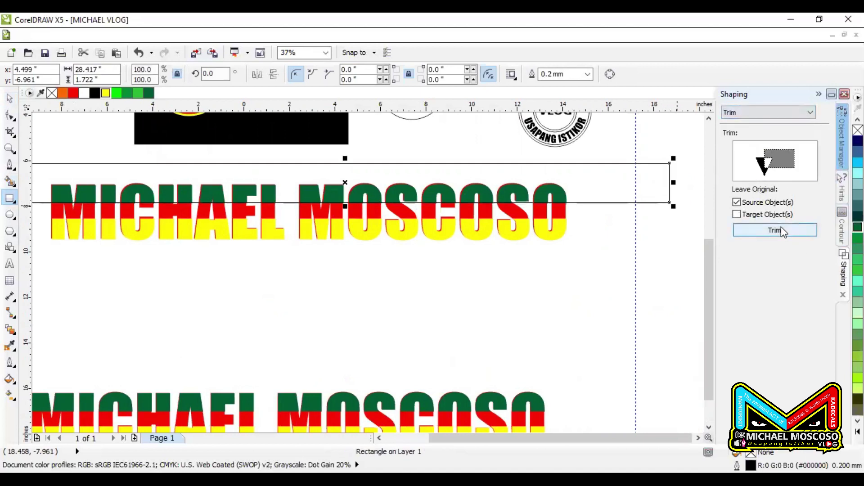
left_click(569, 217)
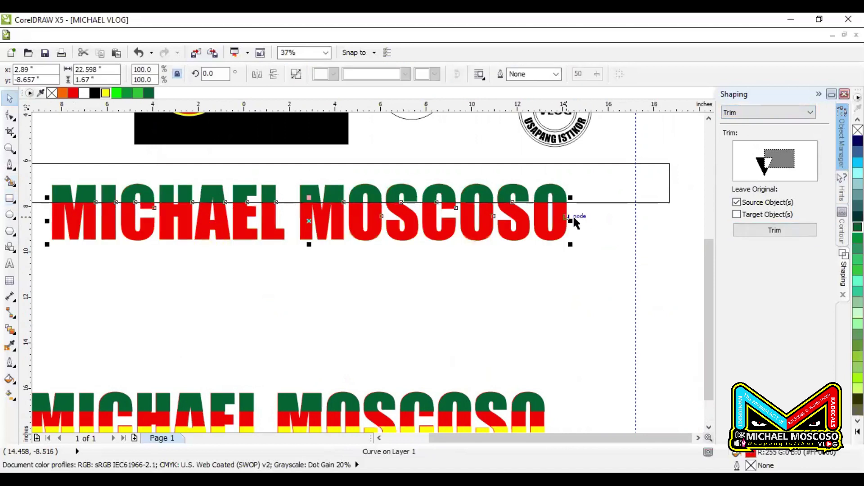
left_click_drag(604, 194, 594, 179)
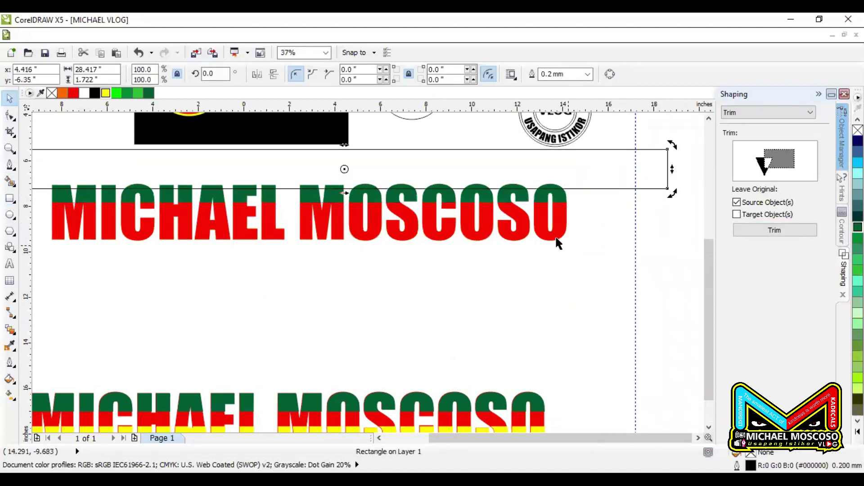
left_click_drag(561, 245, 561, 268)
key("ctrl+z")
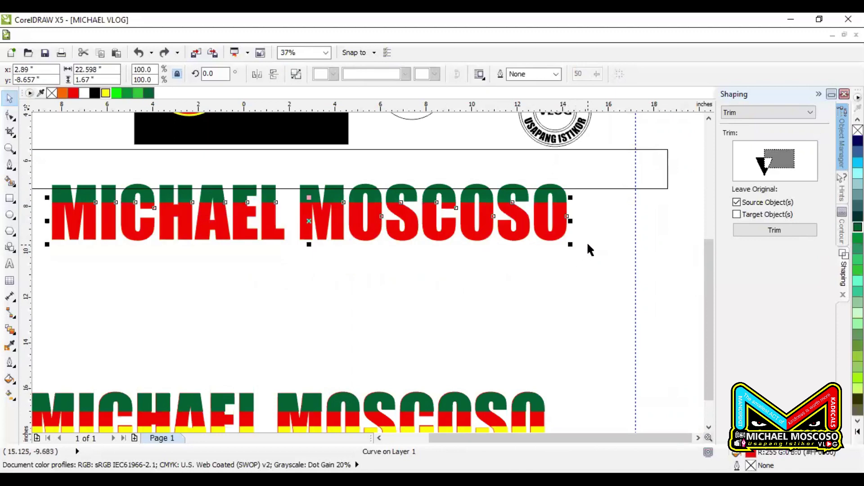
key("ctrl+z")
Reposition the rectangle over the yellow band, trim the red text with it, and delete the rectangle
left_click_drag(507, 183, 493, 233)
scroll(473, 219, "up", 3)
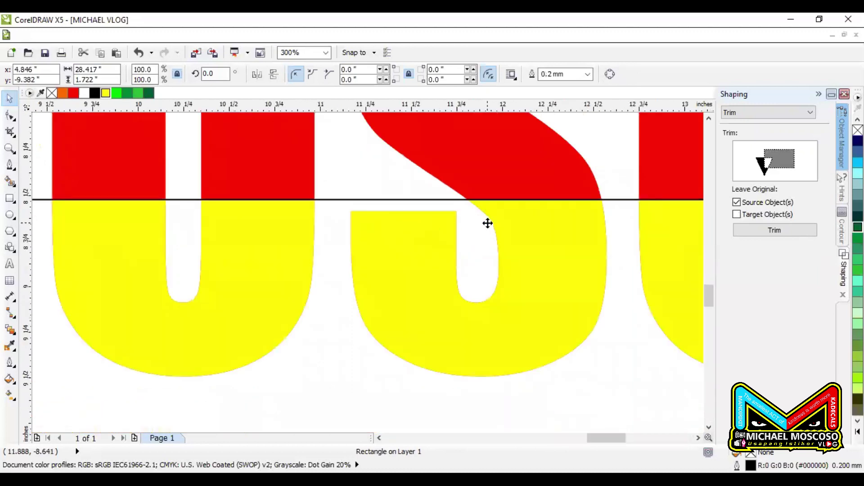
scroll(534, 193, "down", 3)
left_click(754, 233)
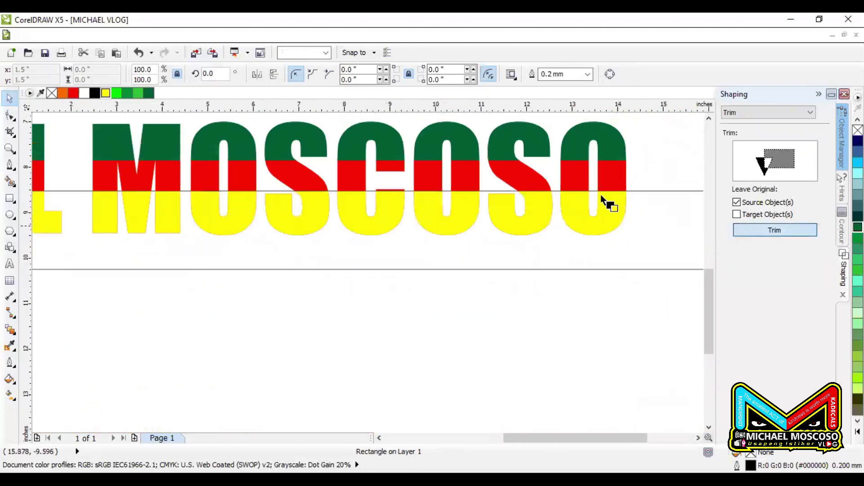
left_click(613, 183)
left_click(661, 211)
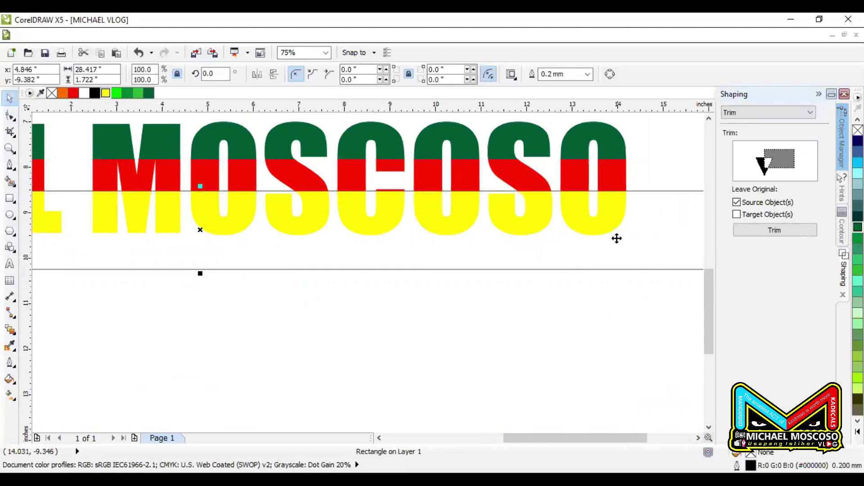
key("Delete")
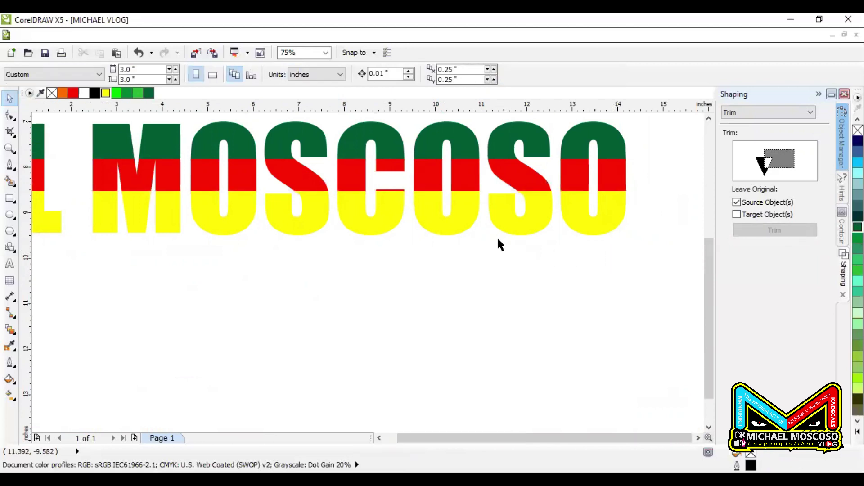
scroll(498, 242, "down", 4)
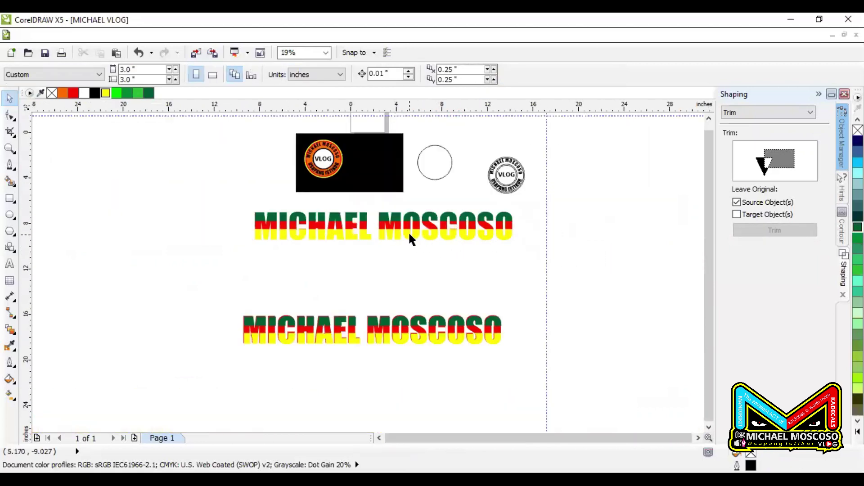
Move the whole upper tricolour title down nearer the lower one
left_click_drag(238, 203, 577, 272)
left_click_drag(398, 223, 395, 243)
left_click(393, 279)
left_click(385, 276)
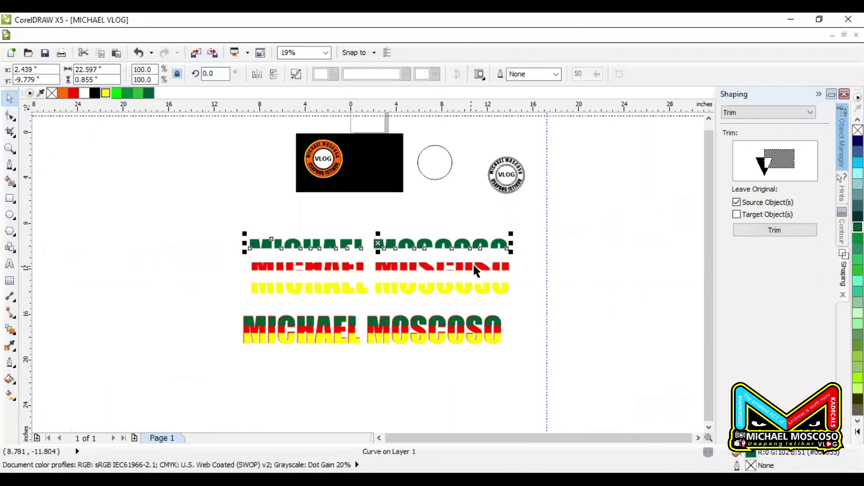
Realign the upper title's green and yellow bands onto its red middle stripe
scroll(472, 263, "up", 1)
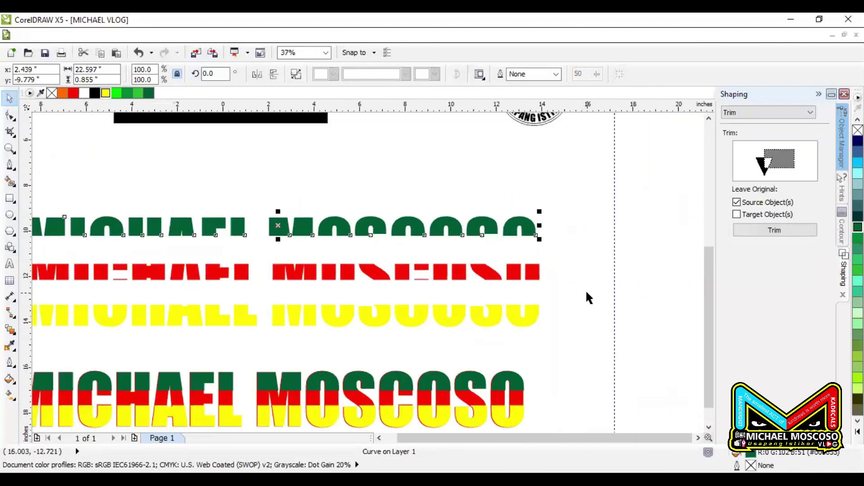
scroll(575, 301, "down", 1)
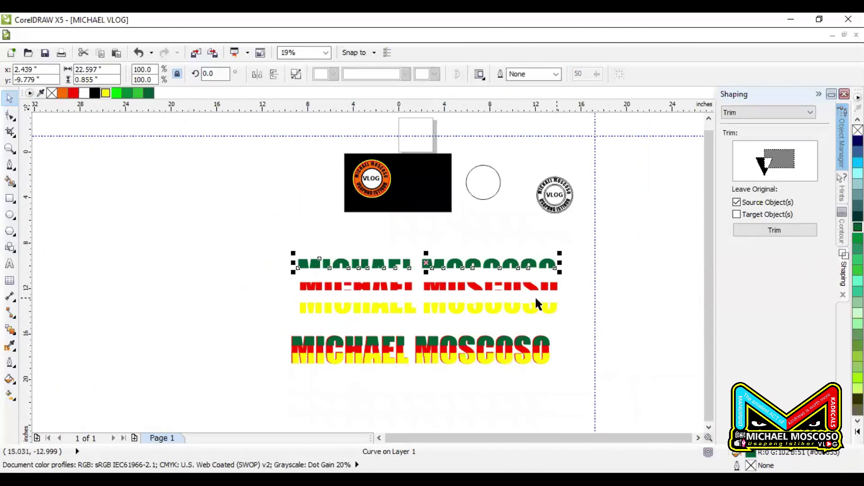
scroll(444, 294, "up", 2)
left_click_drag(423, 224, 432, 280)
scroll(417, 239, "down", 1)
left_click_drag(439, 319, 441, 294)
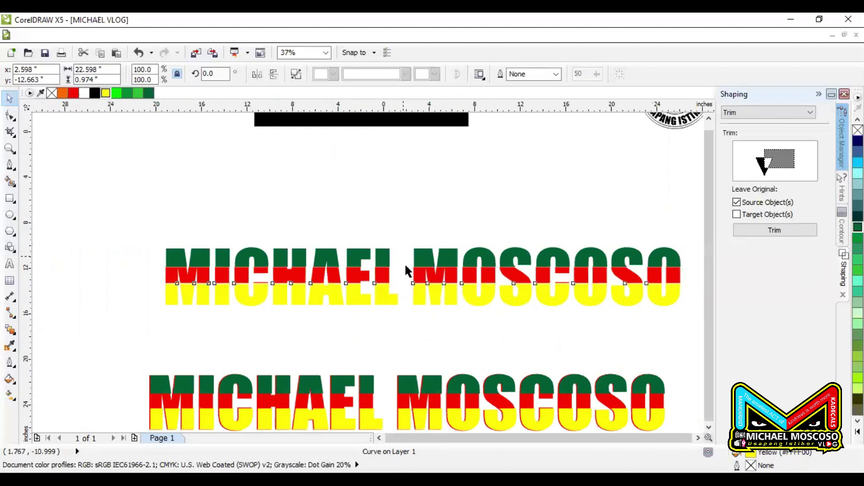
scroll(404, 262, "down", 1)
left_click(569, 273)
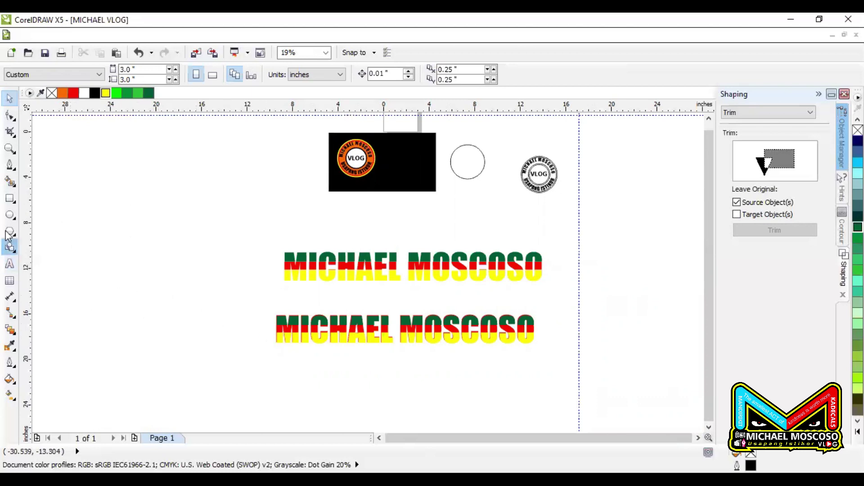
Draw a large ellipse, about 35.1 by 16.1 inches, and delete the stray small ellipse
left_click(9, 214)
left_click_drag(147, 241, 545, 425)
scroll(488, 347, "down", 1)
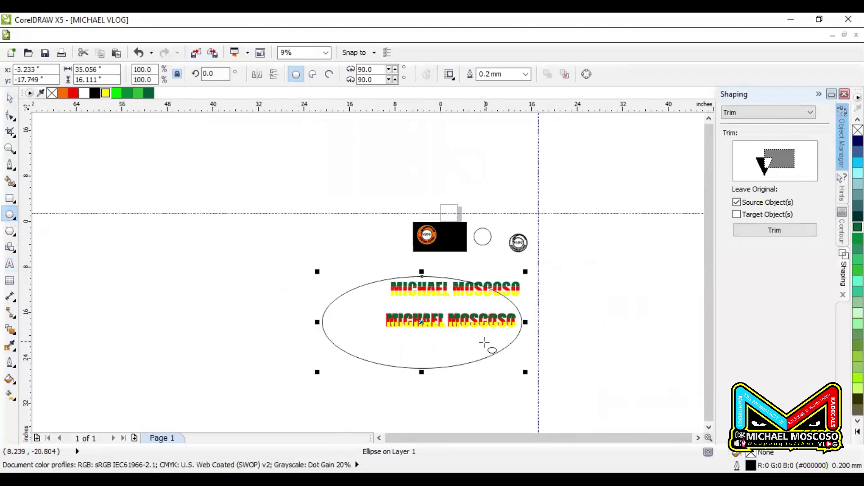
left_click_drag(473, 343, 236, 303)
key("space")
key("Delete")
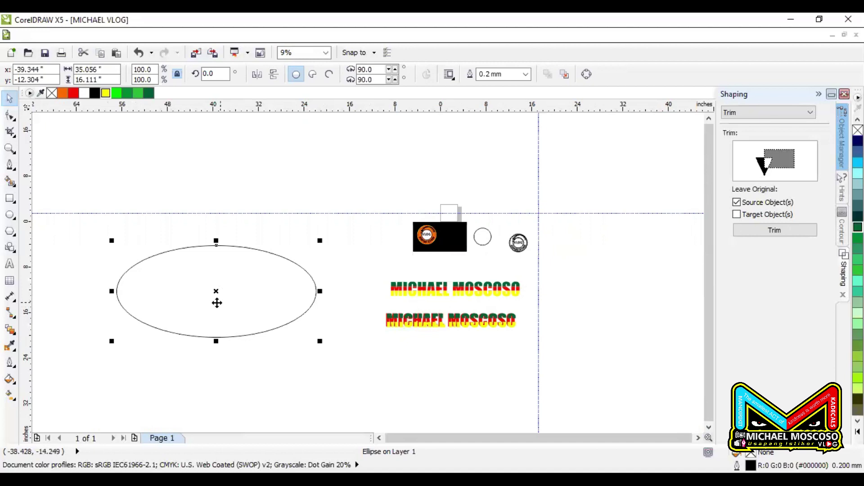
left_click(9, 264)
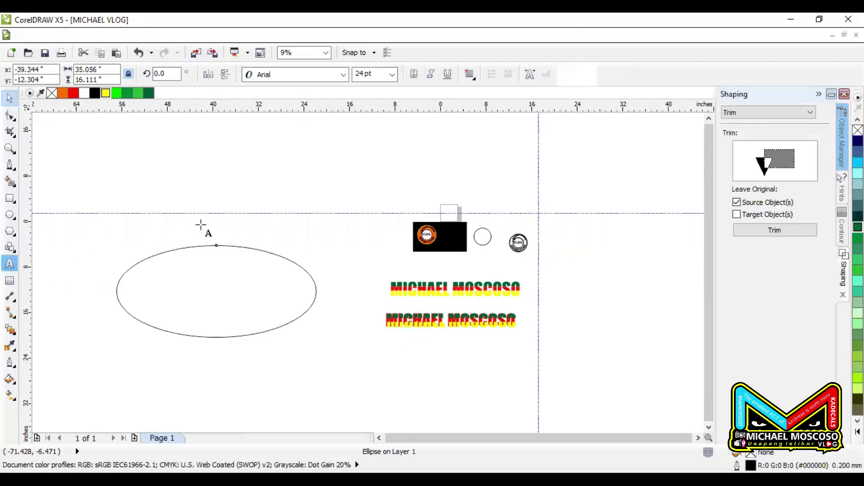
left_click(316, 383)
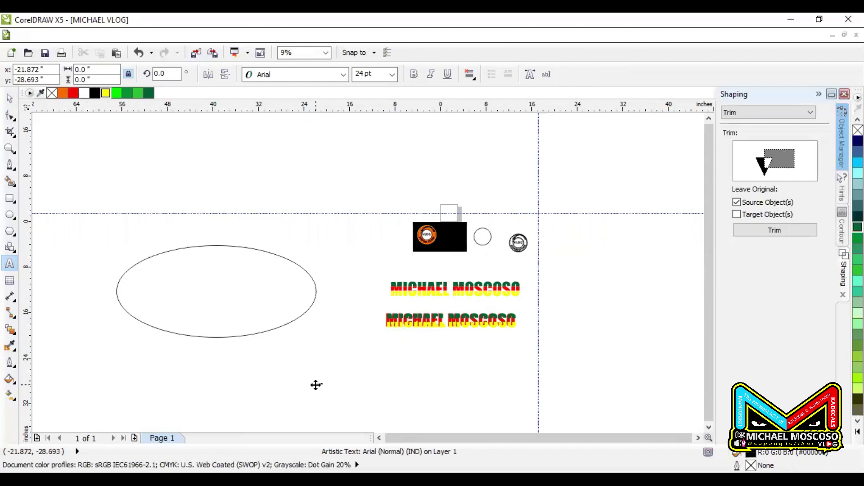
left_click(315, 385)
key("Delete")
key("ctrl+z")
left_click(9, 99)
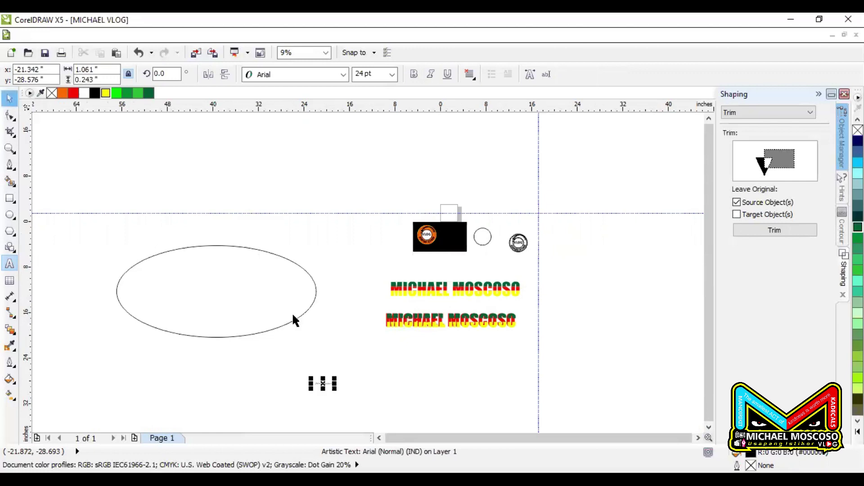
left_click_drag(333, 377, 548, 283)
left_click_drag(471, 375, 514, 356)
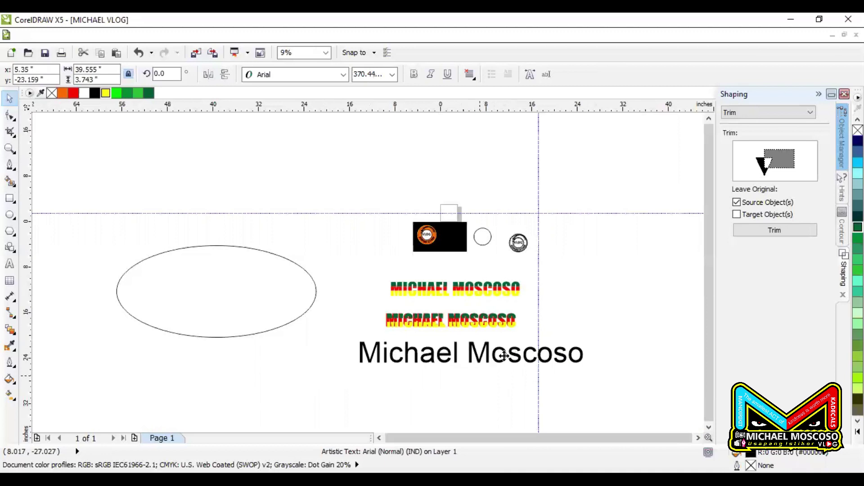
Set the text in Black Diamonds Personal Use and move it toward the top-left
left_click(343, 74)
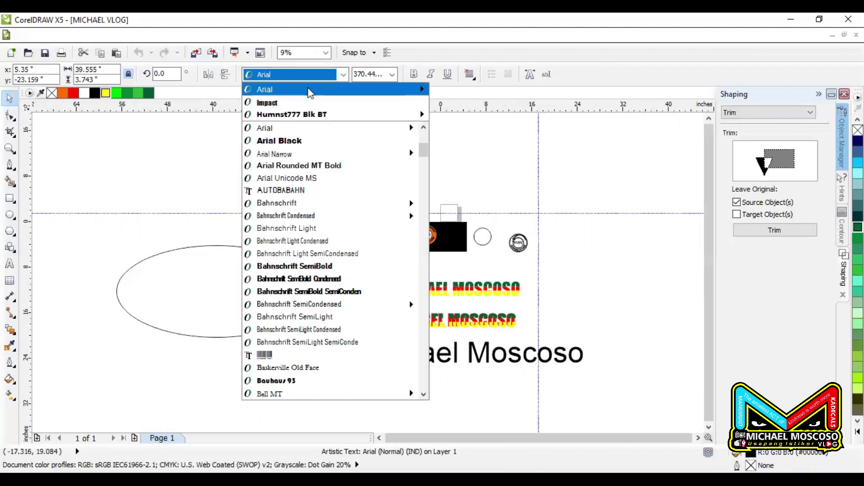
scroll(339, 238, "down", 3)
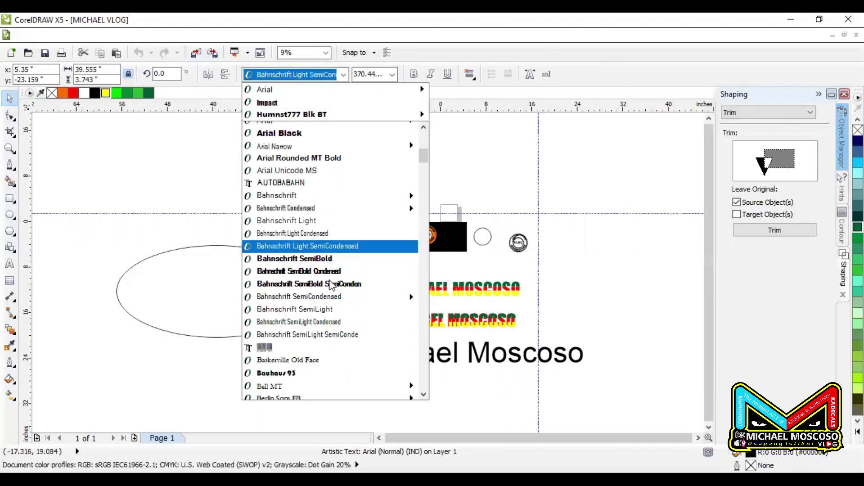
scroll(339, 237, "up", 3)
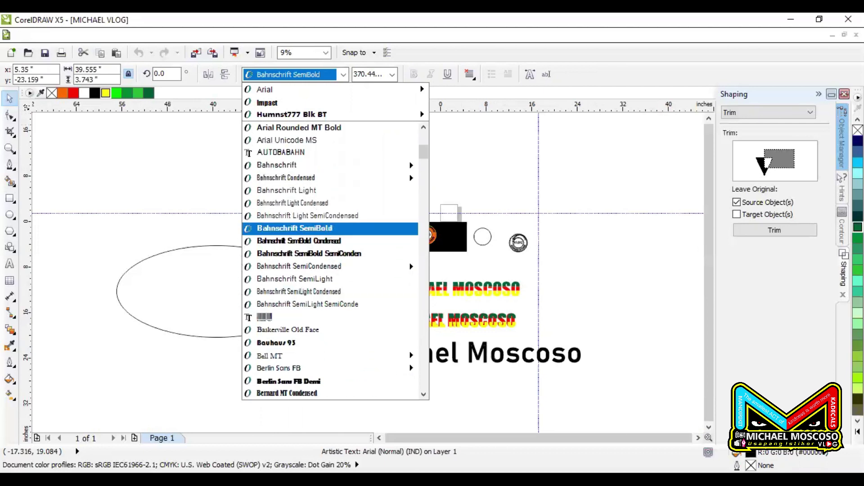
scroll(310, 181, "up", 1)
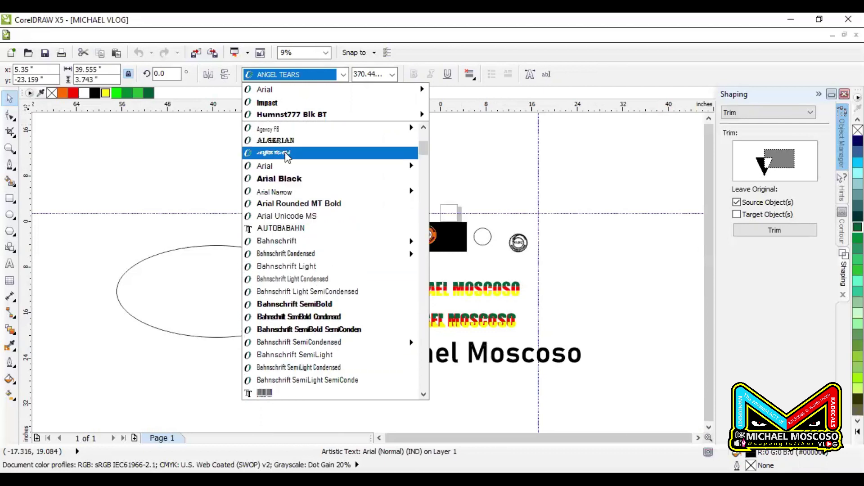
scroll(333, 358, "down", 4)
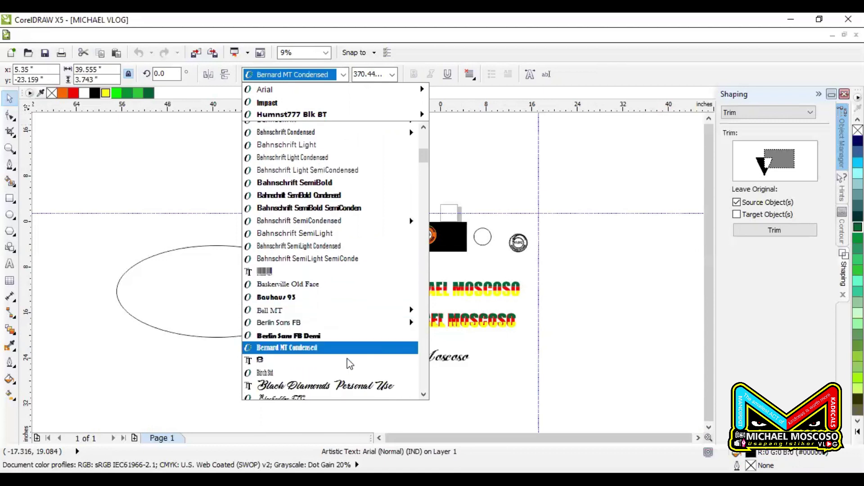
left_click(333, 358)
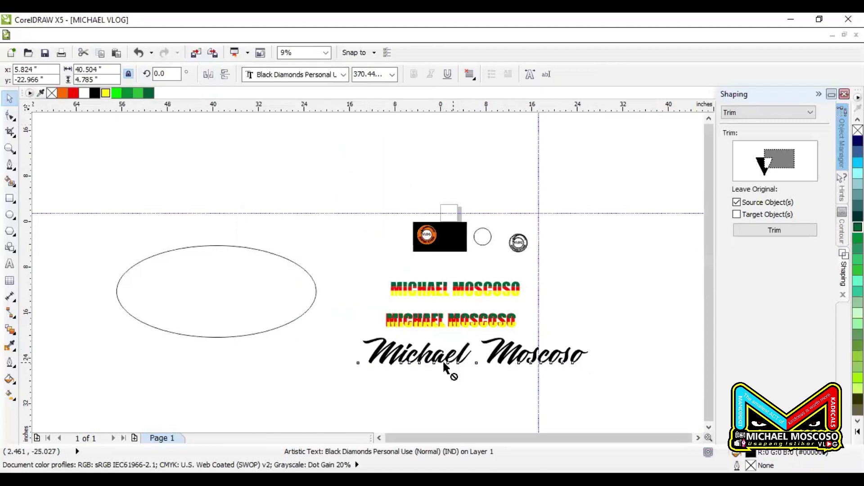
left_click_drag(449, 371, 264, 183)
Nudge the script text slightly left and down, then remove its fill and outline it dark blue
scroll(263, 183, "up", 2)
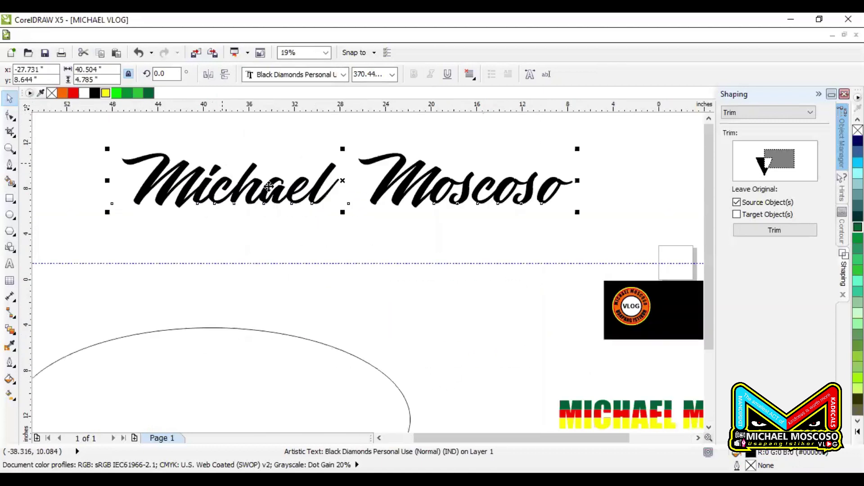
left_click_drag(441, 197, 384, 212)
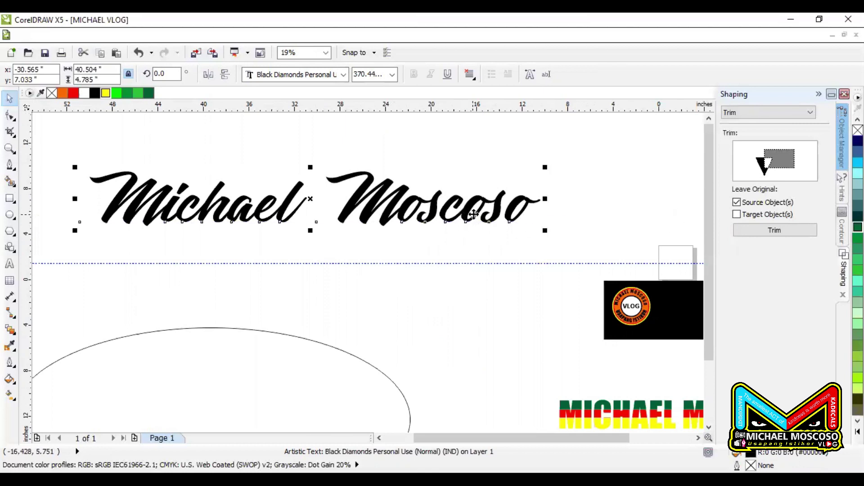
scroll(494, 204, "up", 5)
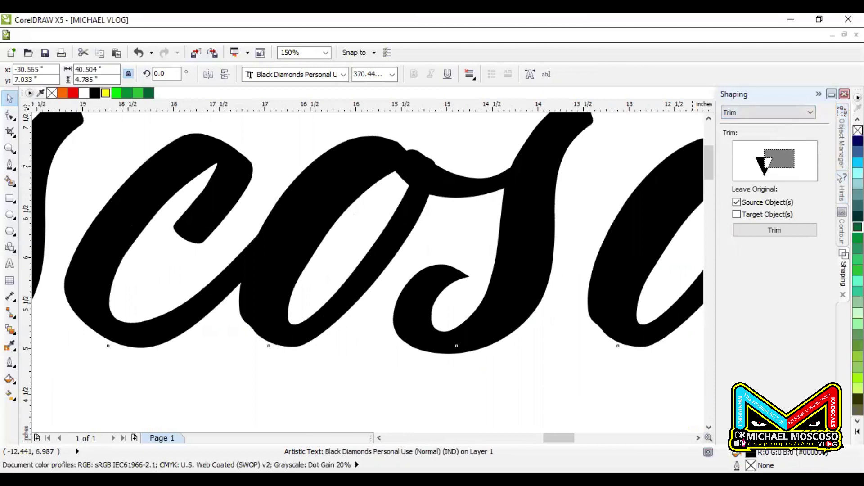
left_click(857, 131)
right_click(857, 141)
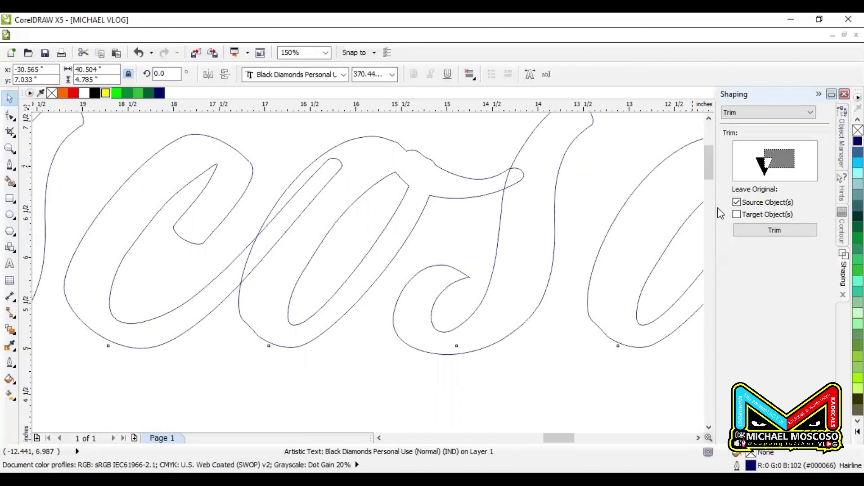
scroll(560, 267, "down", 5)
scroll(216, 269, "up", 5)
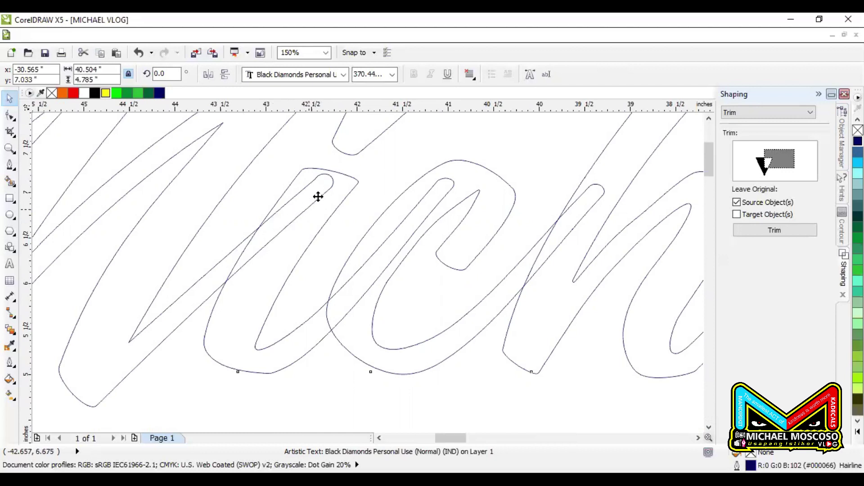
scroll(295, 213, "down", 5)
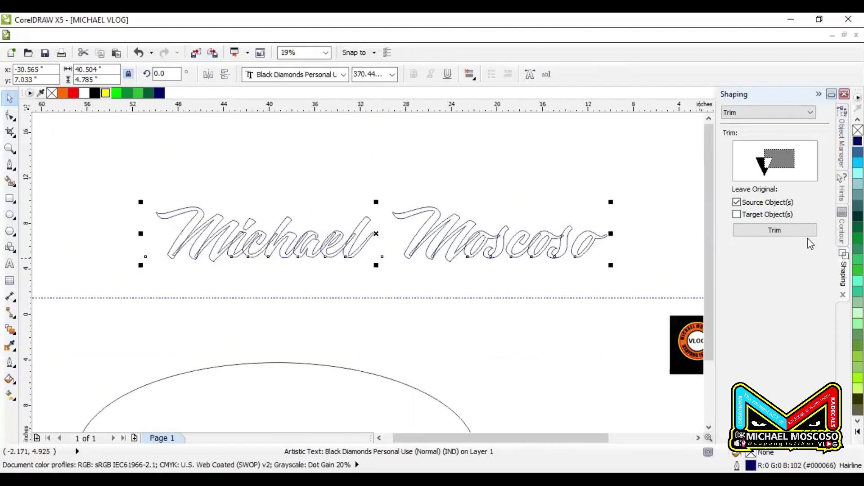
Switch the Shaping docker from Trim to Weld and try welding the outlined text
left_click(753, 113)
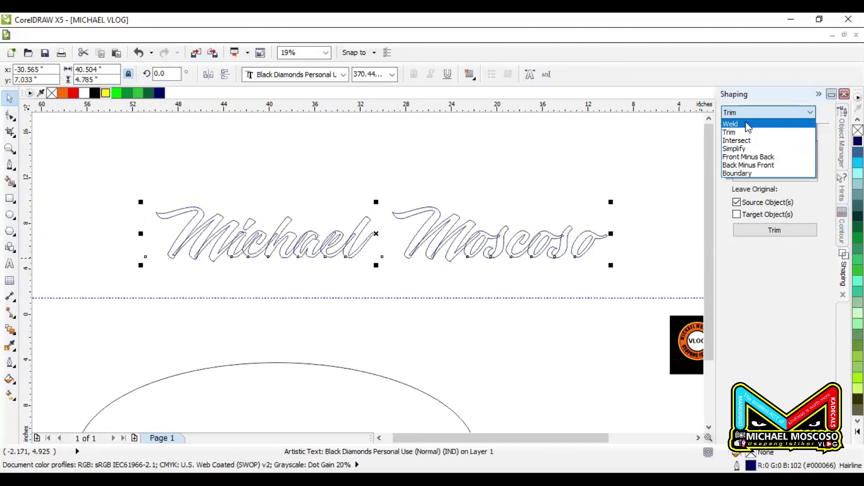
left_click(748, 125)
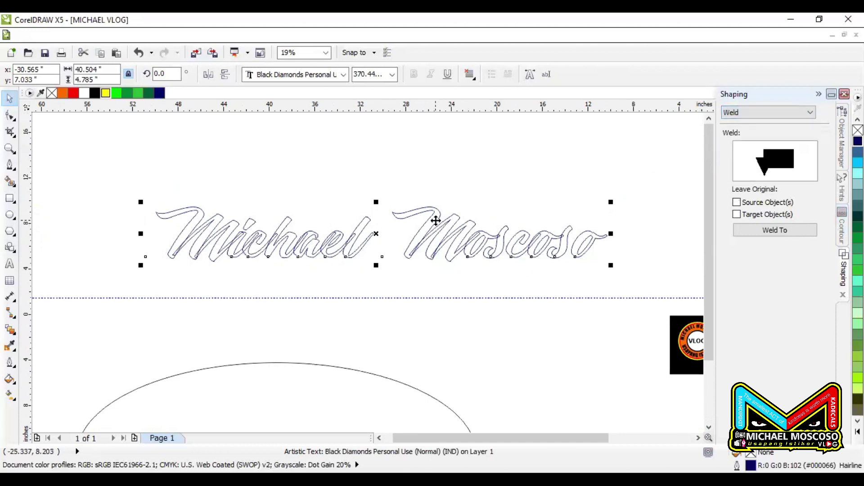
left_click(794, 231)
left_click(402, 245)
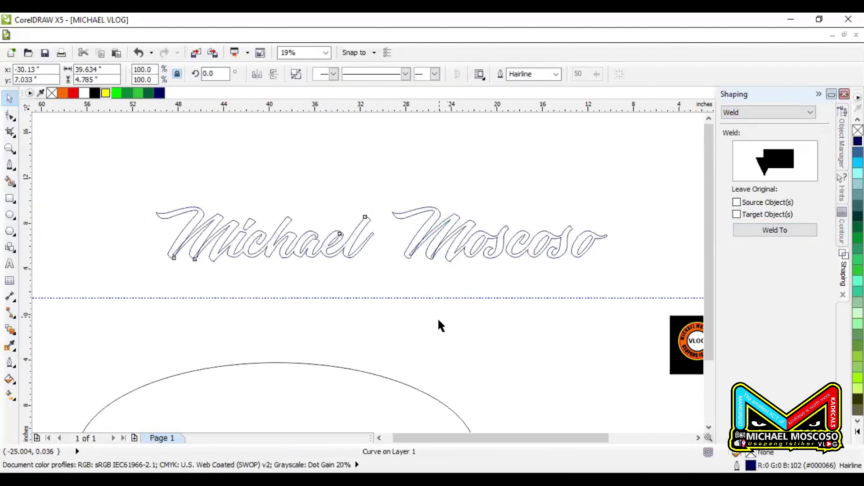
key("ctrl+z")
key("ctrl+z")
key("ctrl+z")
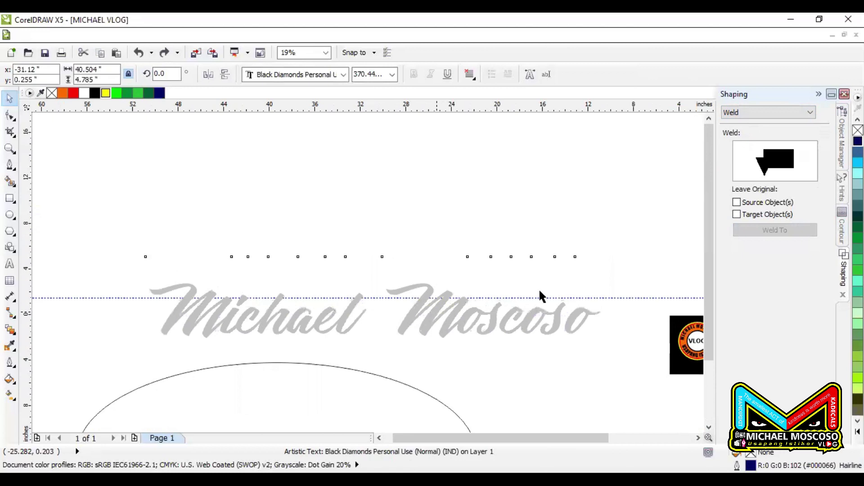
key("ctrl+shift+z")
key("ctrl+shift+z")
key("ctrl+shift+z")
left_click(745, 230)
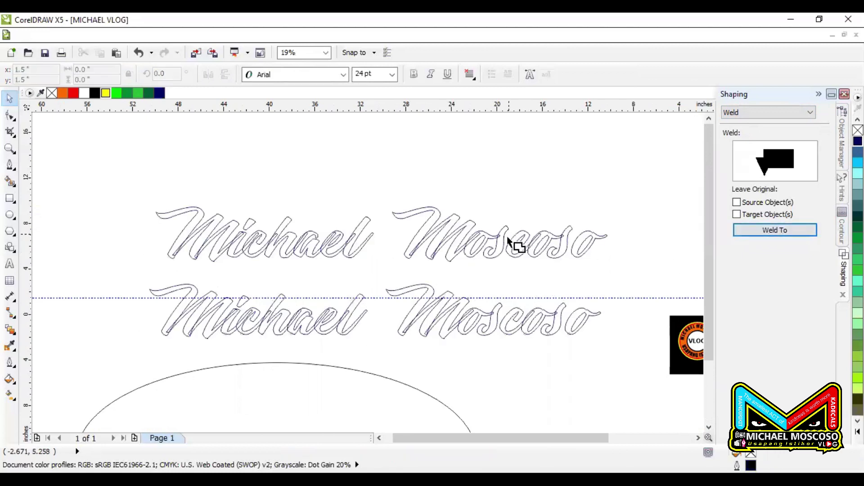
left_click(492, 243)
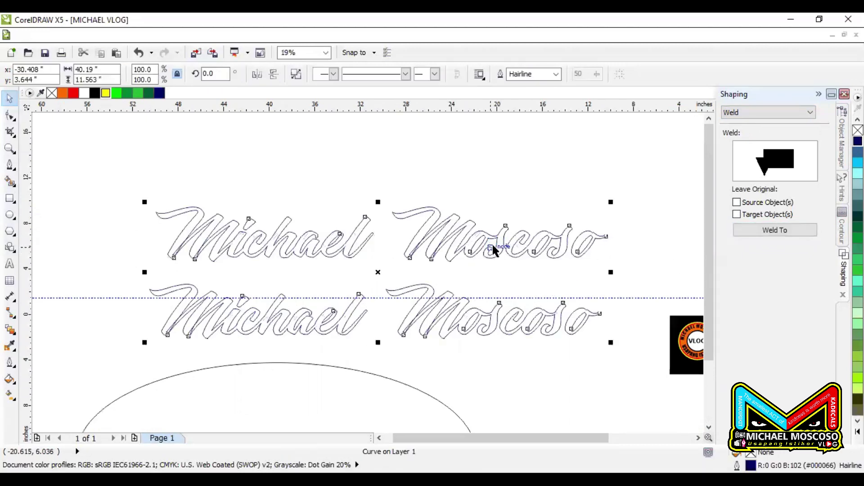
key("ctrl+z")
left_click(497, 197)
left_click(492, 318)
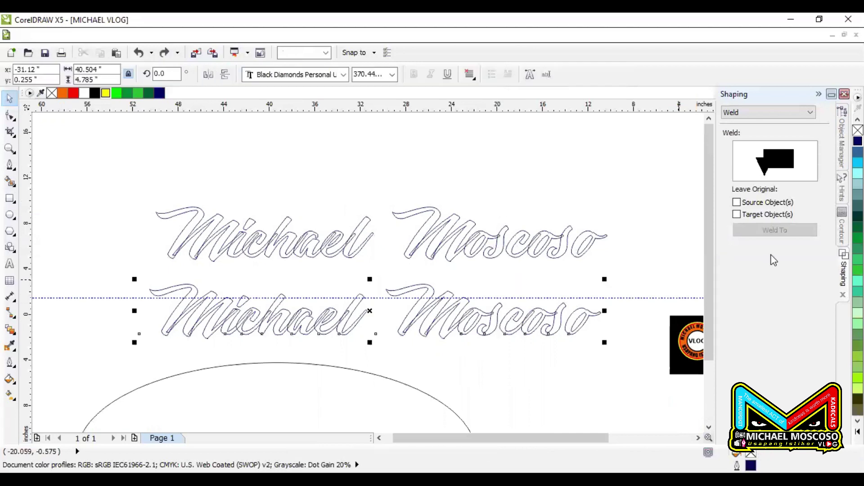
left_click(775, 230)
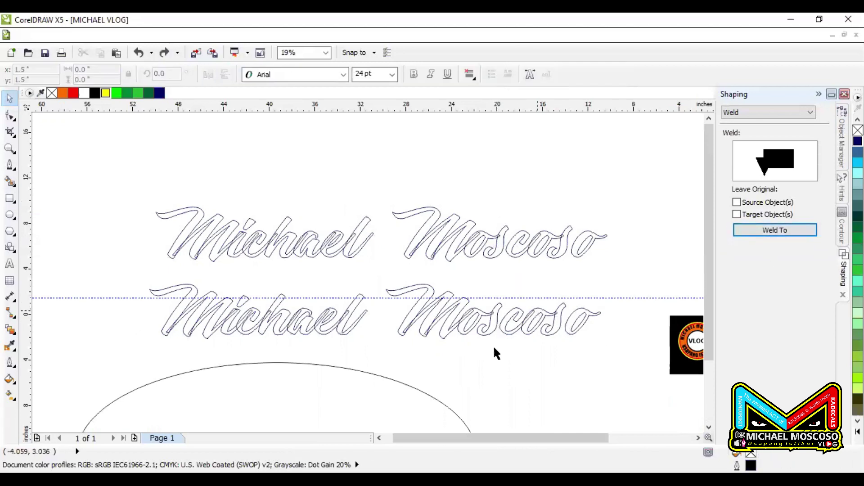
left_click(482, 336)
scroll(216, 311, "up", 1)
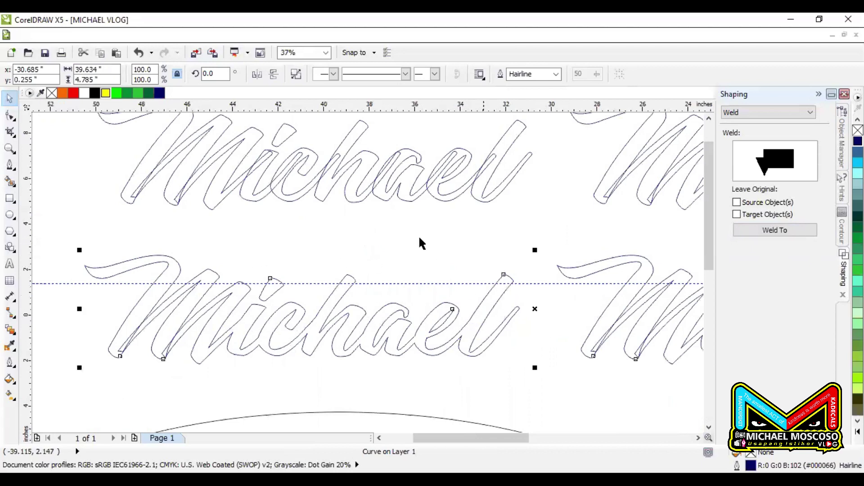
scroll(220, 244, "down", 1)
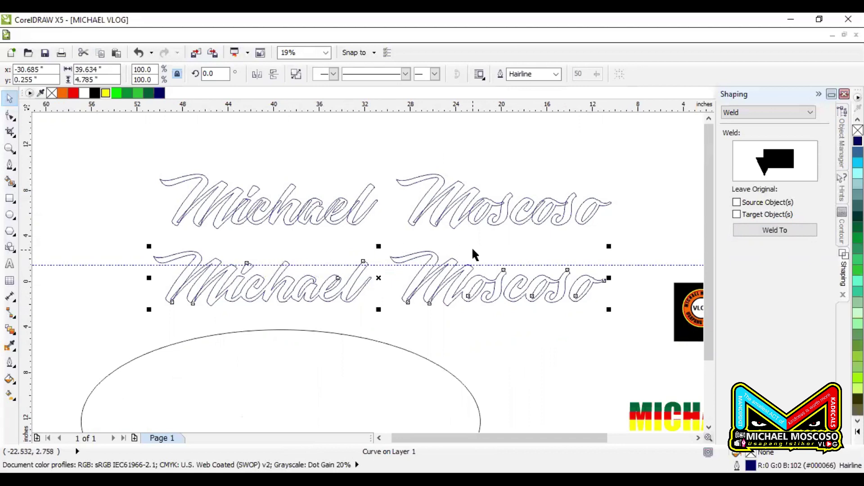
scroll(291, 238, "up", 2)
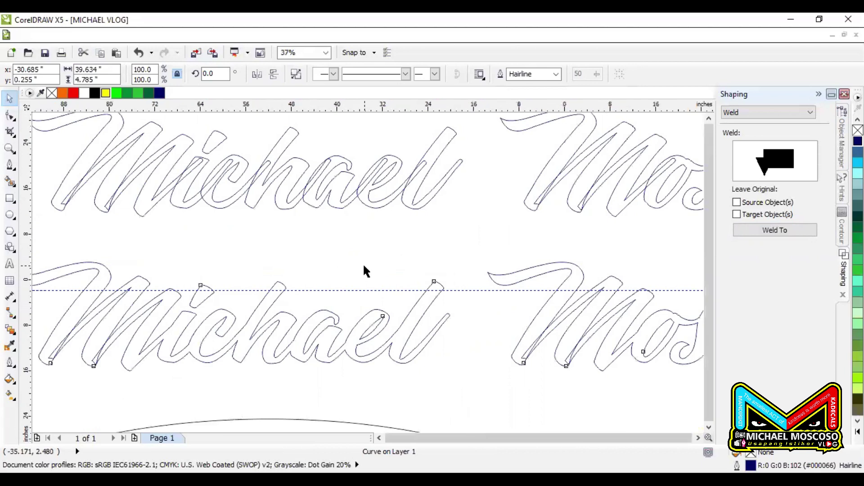
scroll(363, 263, "down", 4)
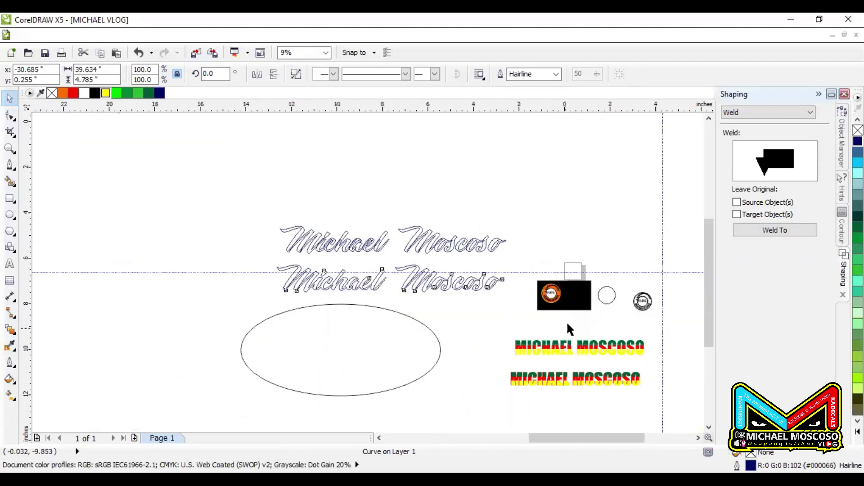
scroll(563, 328, "up", 4)
scroll(561, 131, "up", 2)
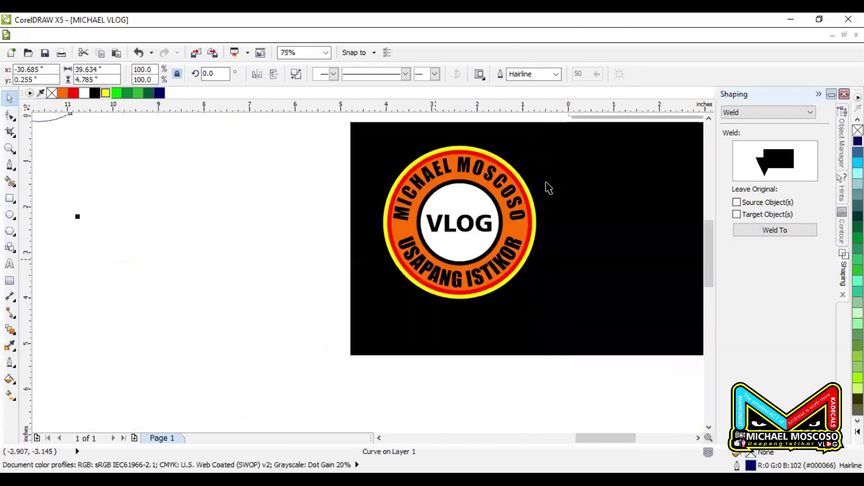
scroll(546, 188, "down", 2)
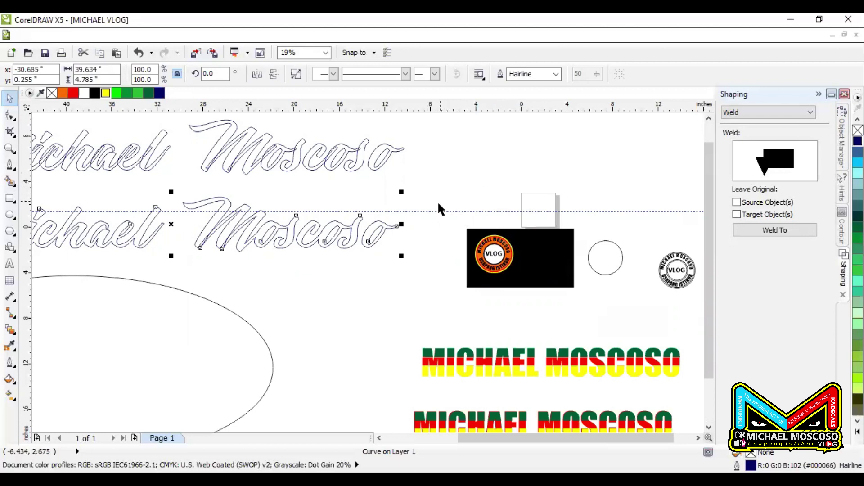
left_click_drag(446, 190, 562, 319)
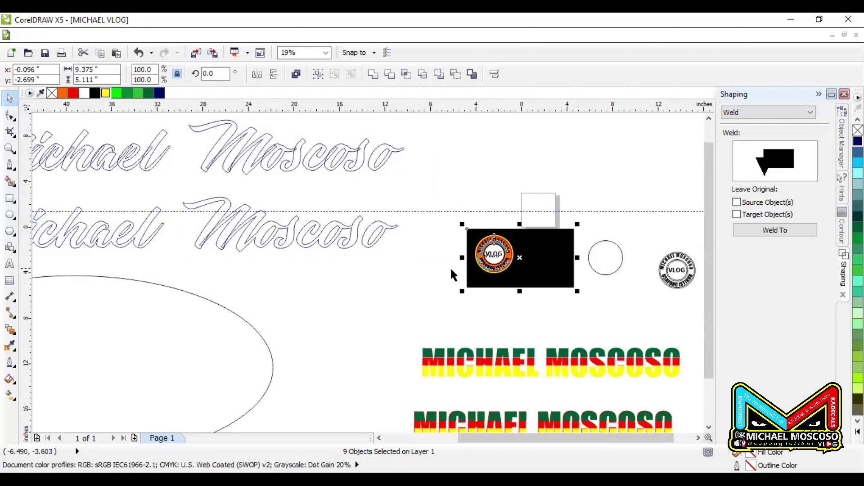
left_click(481, 301)
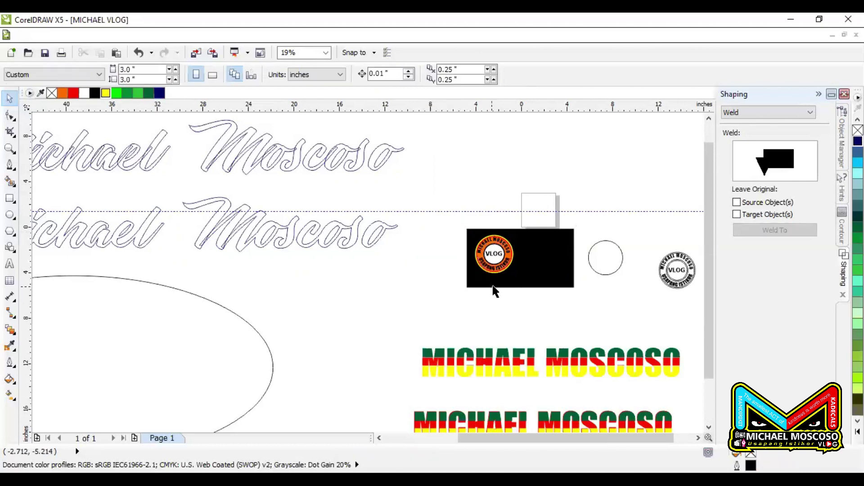
left_click(514, 283)
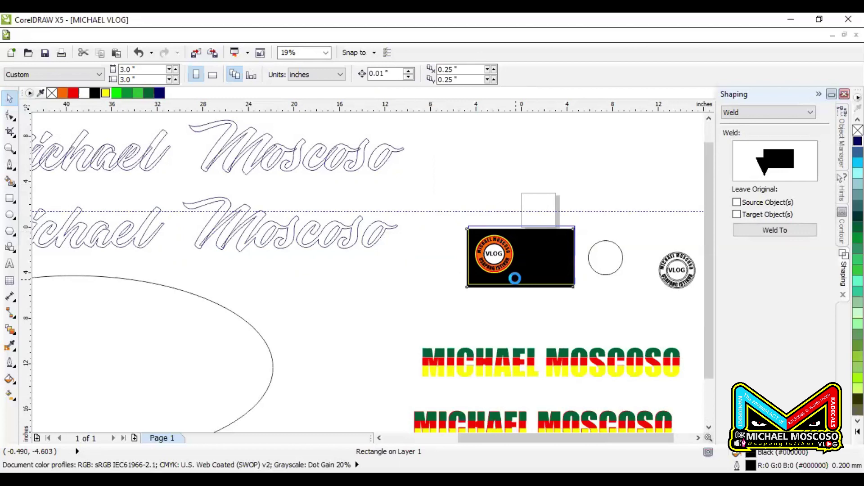